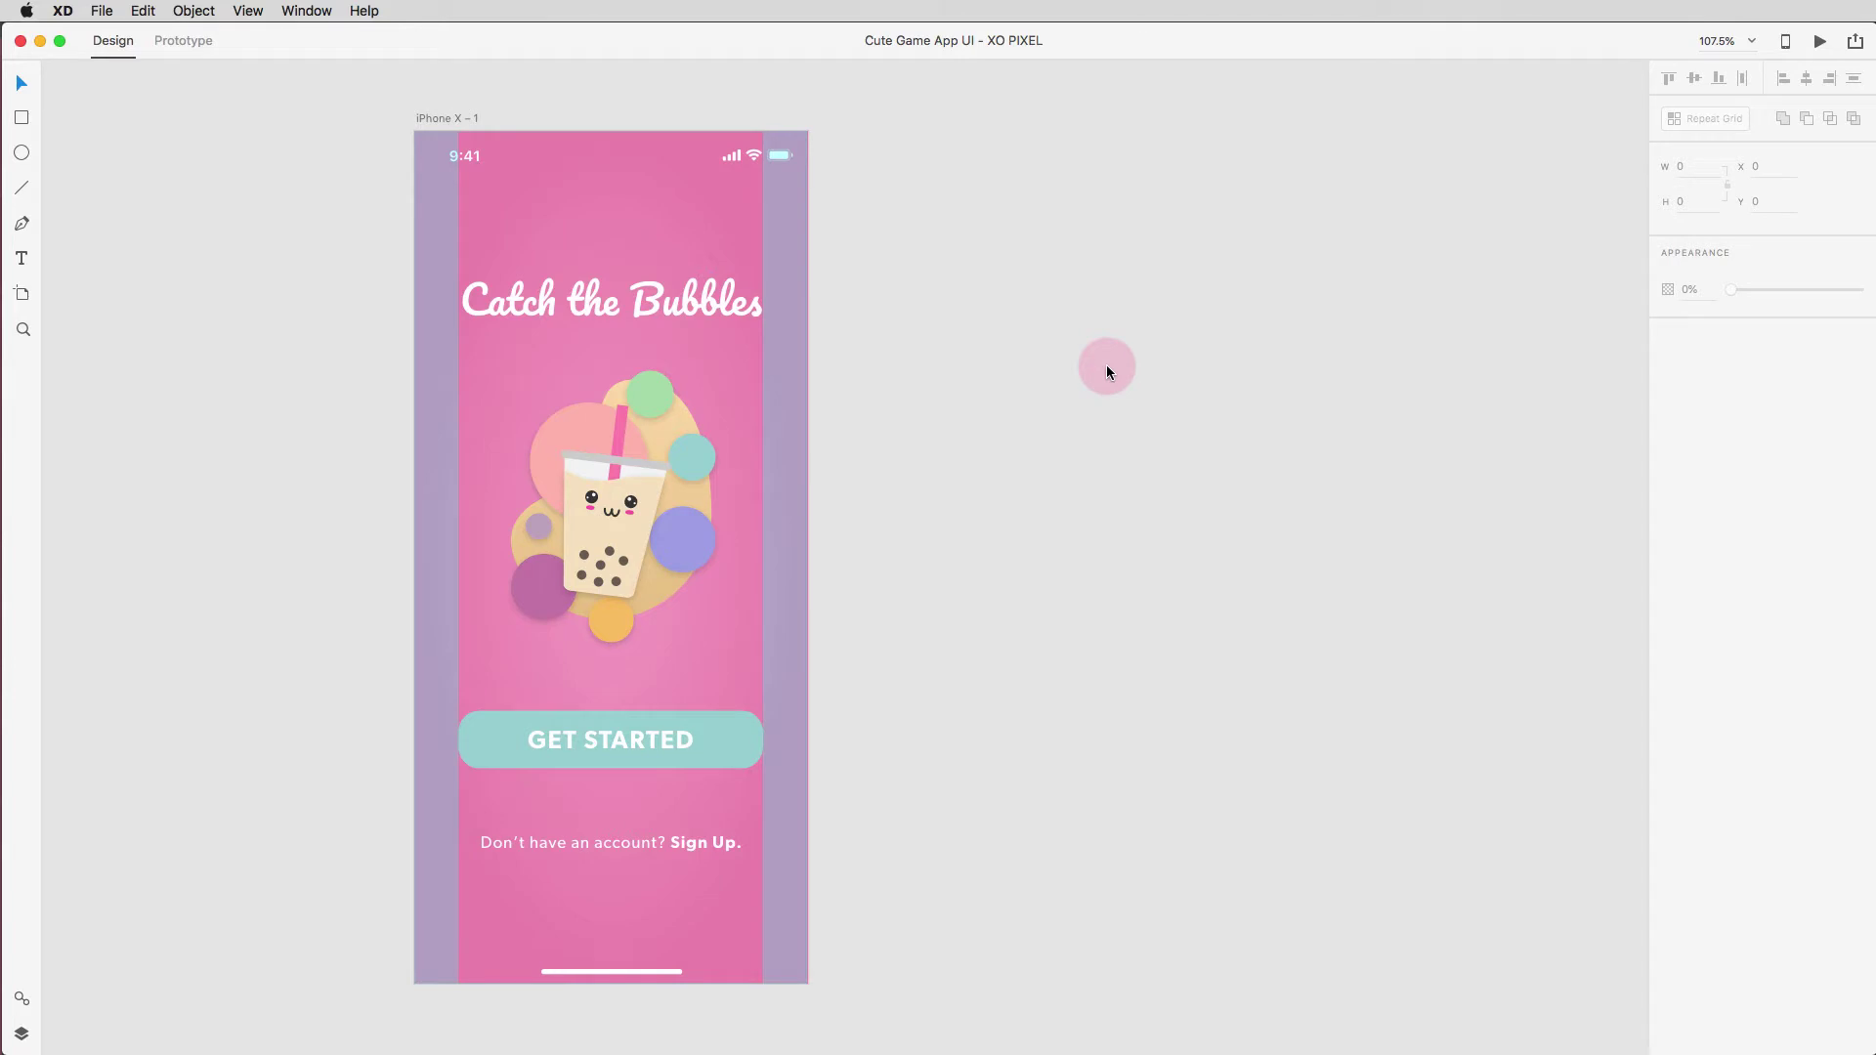
Duplicate the iPhone X – 1 start screen artboard.
key(super+d)
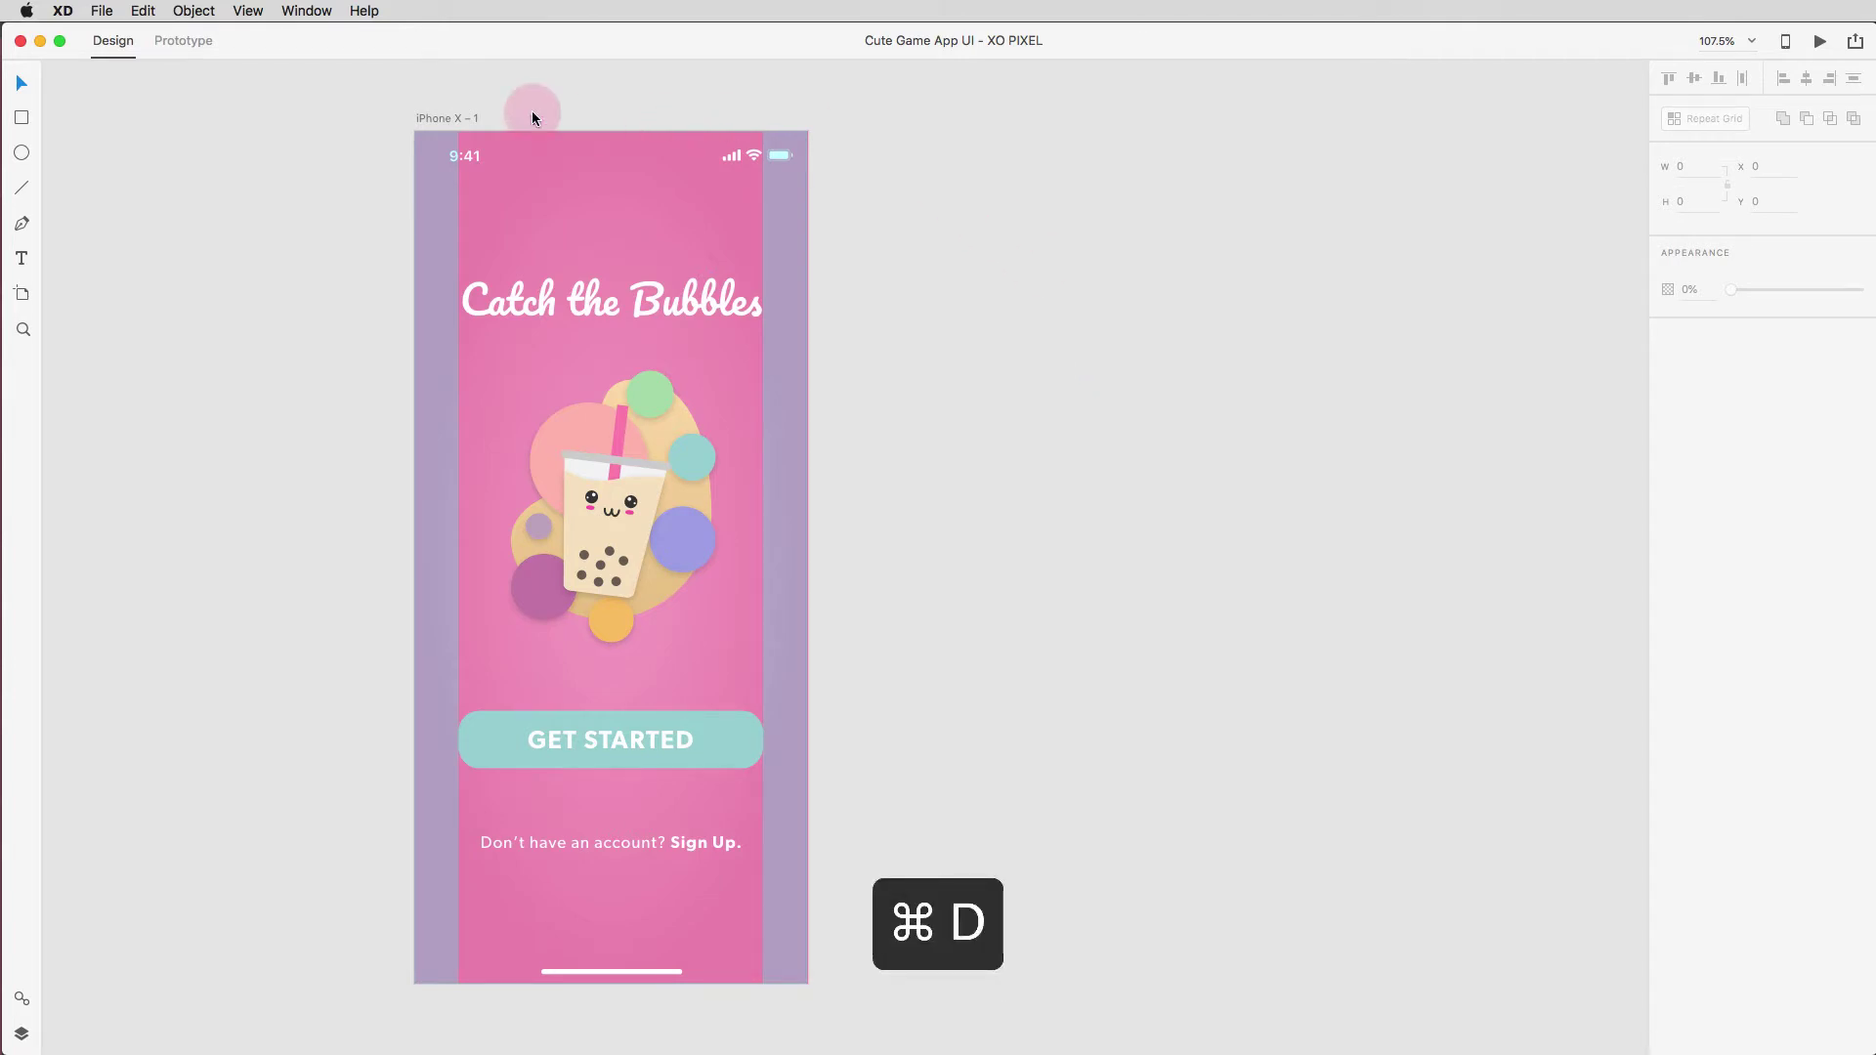
click(467, 117)
key(super+d)
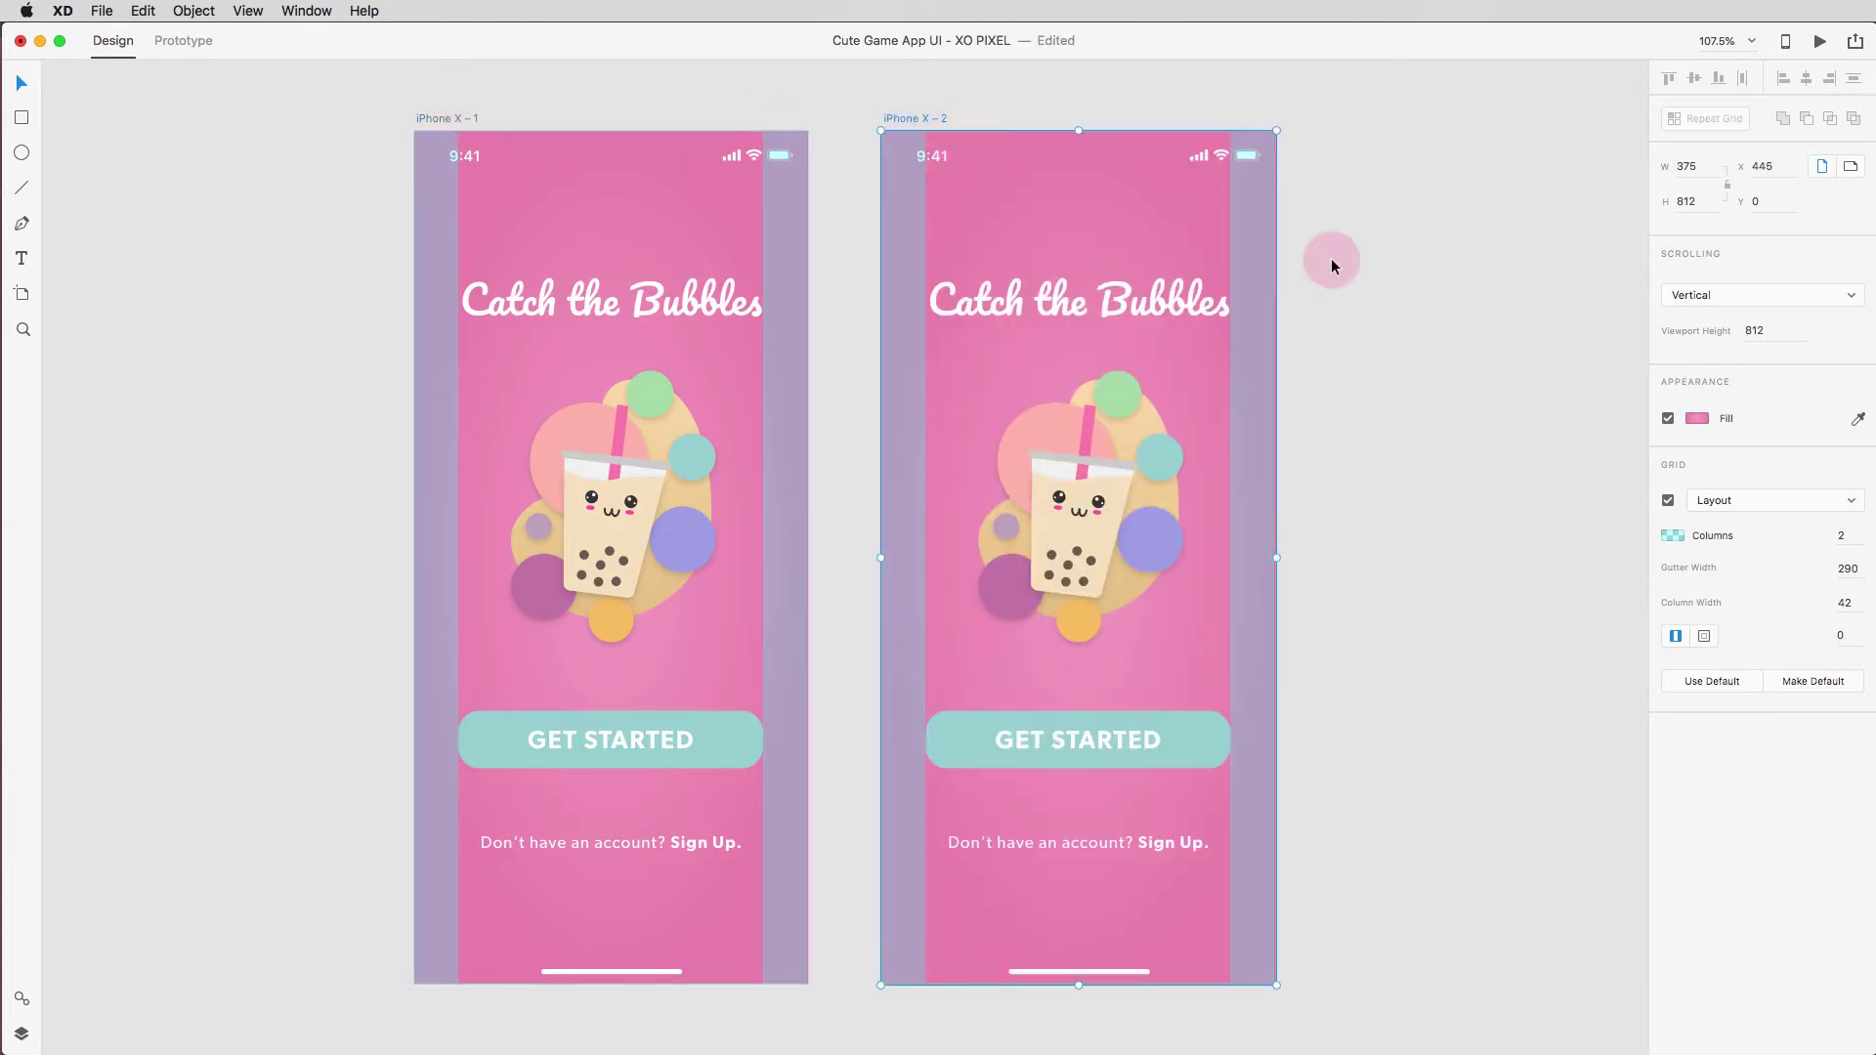
click(1331, 258)
On the copy, delete the title, boba cup, yellow blob, purple circle and top green circle.
click(1186, 302)
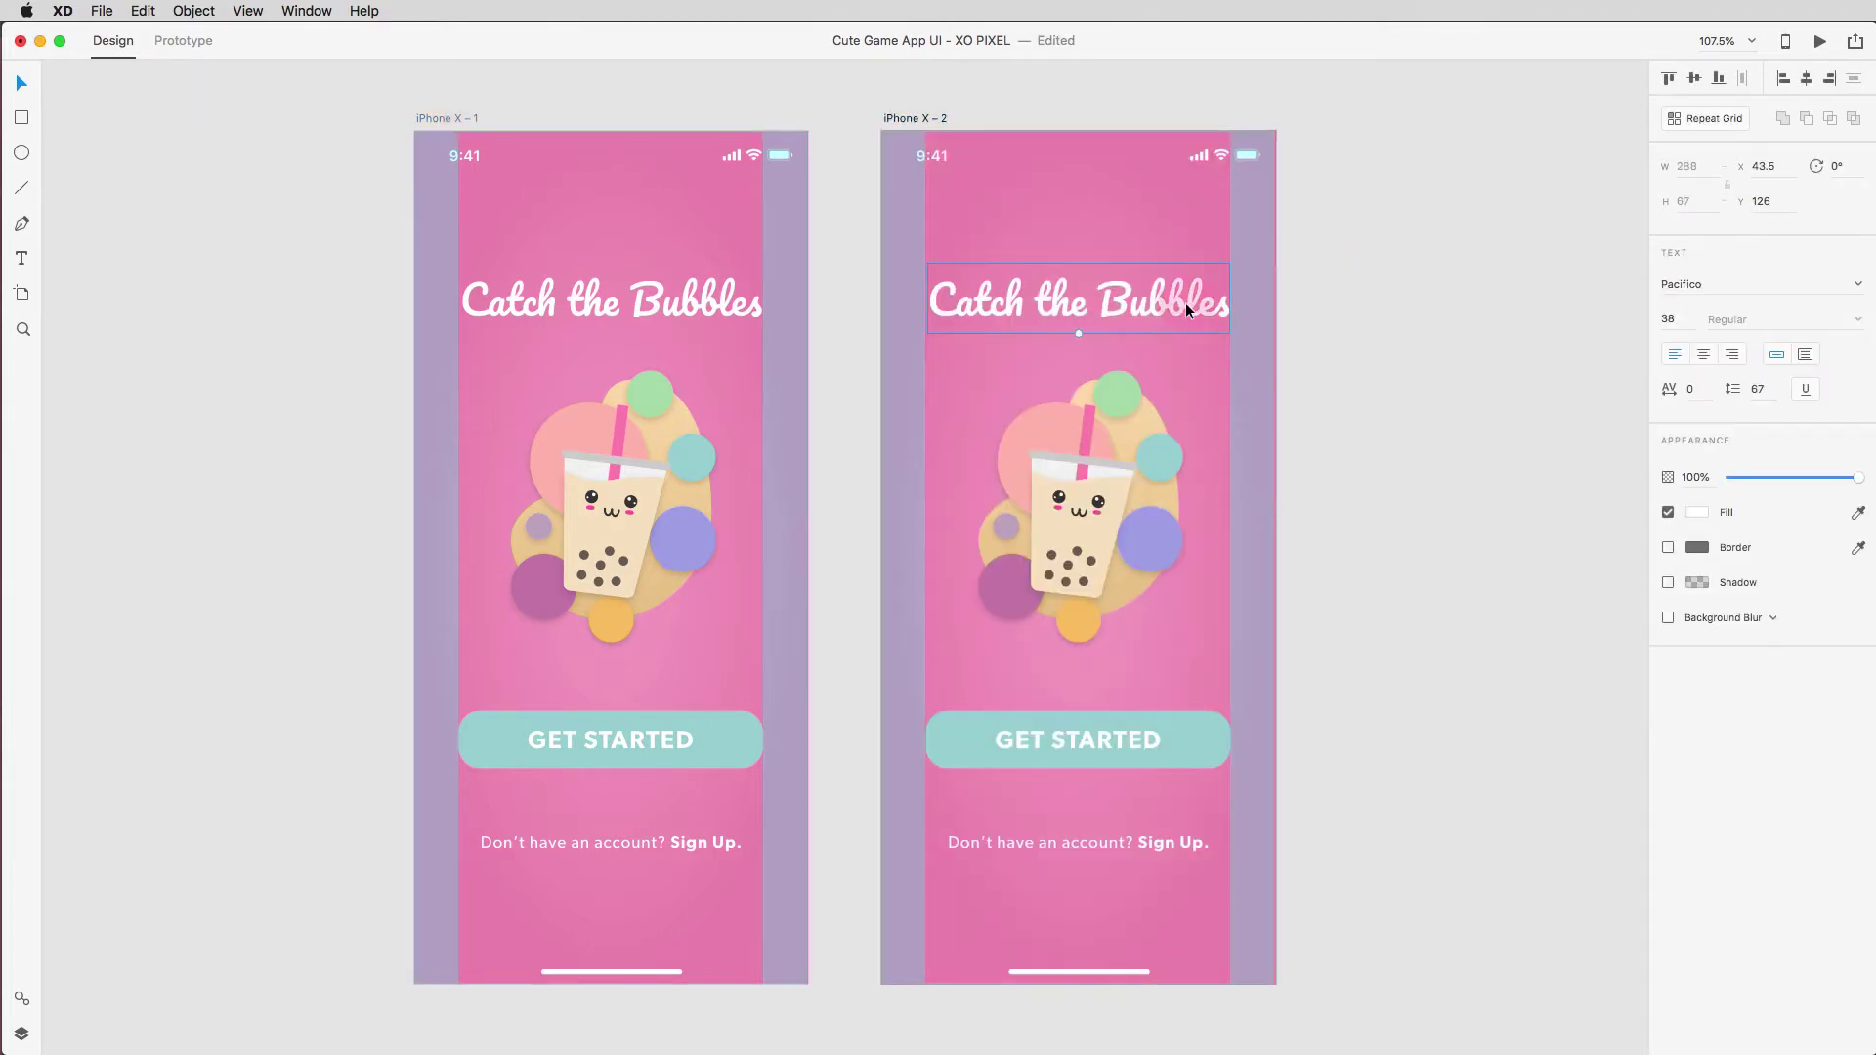
key(BackSpace)
click(1104, 484)
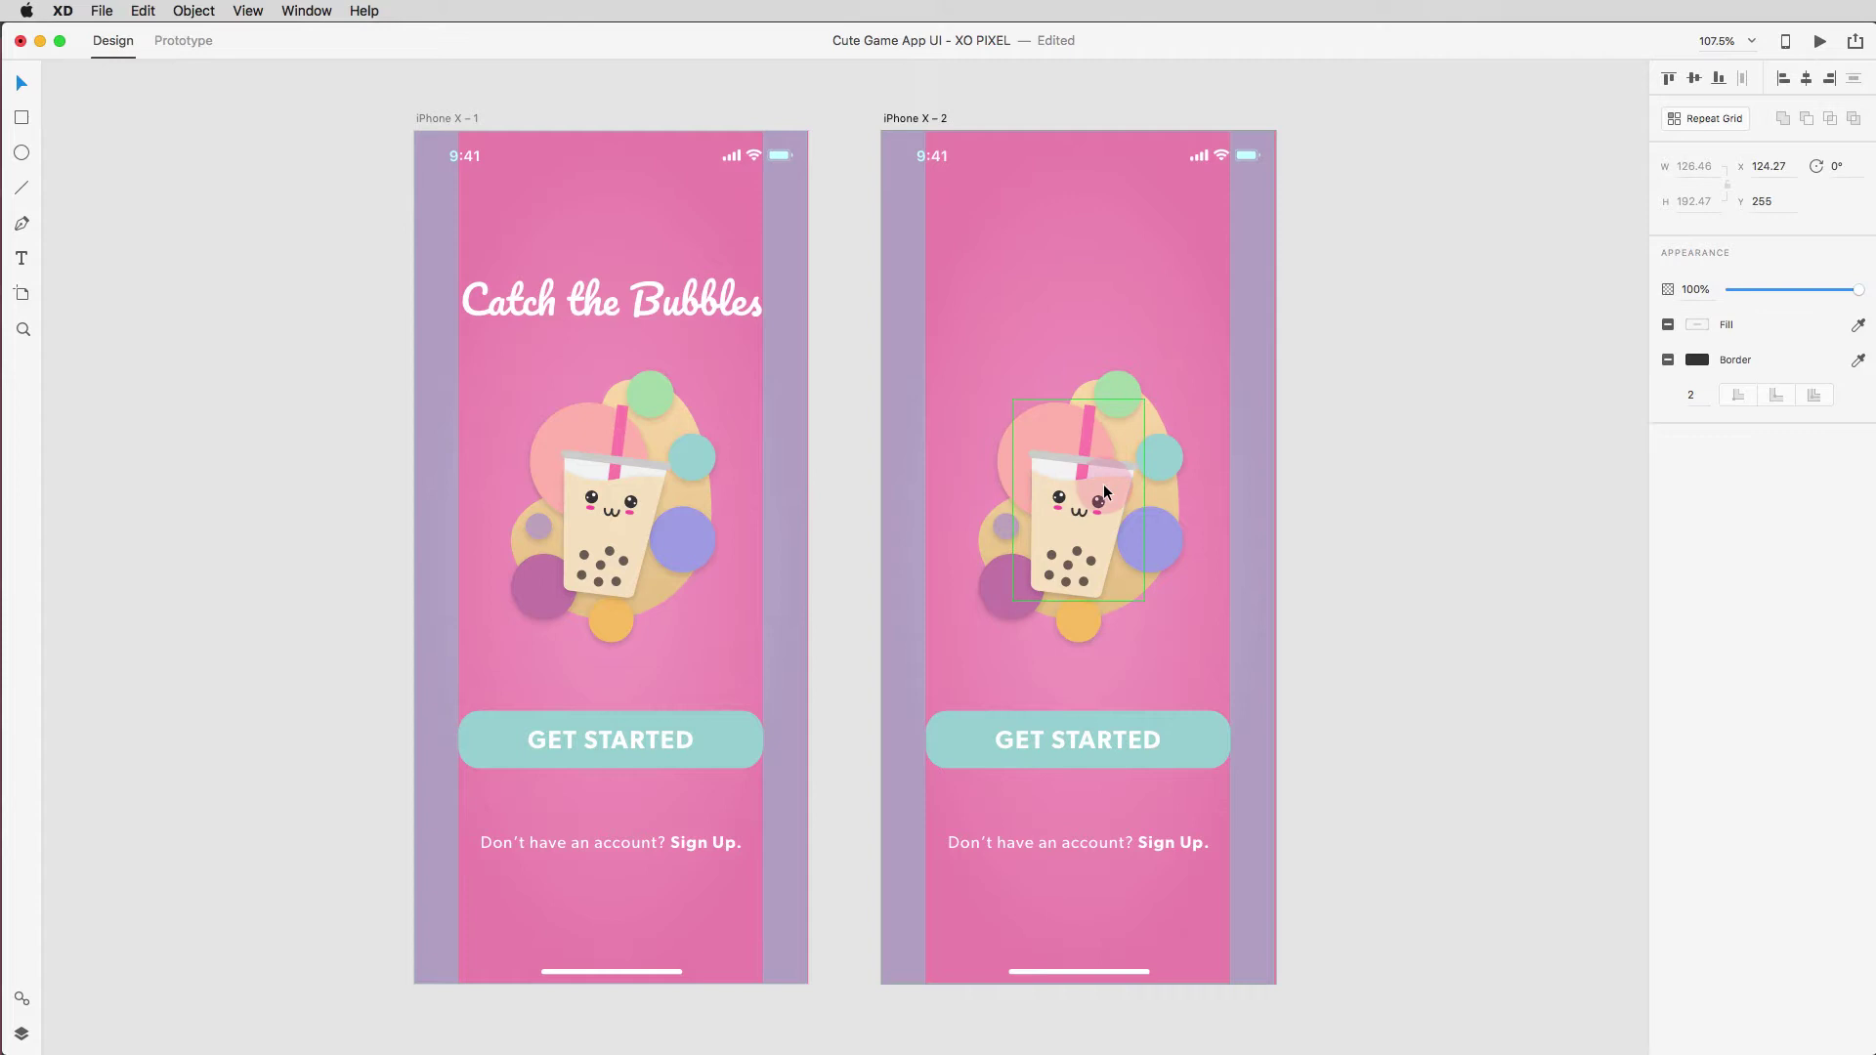
key(BackSpace)
click(1118, 483)
key(BackSpace)
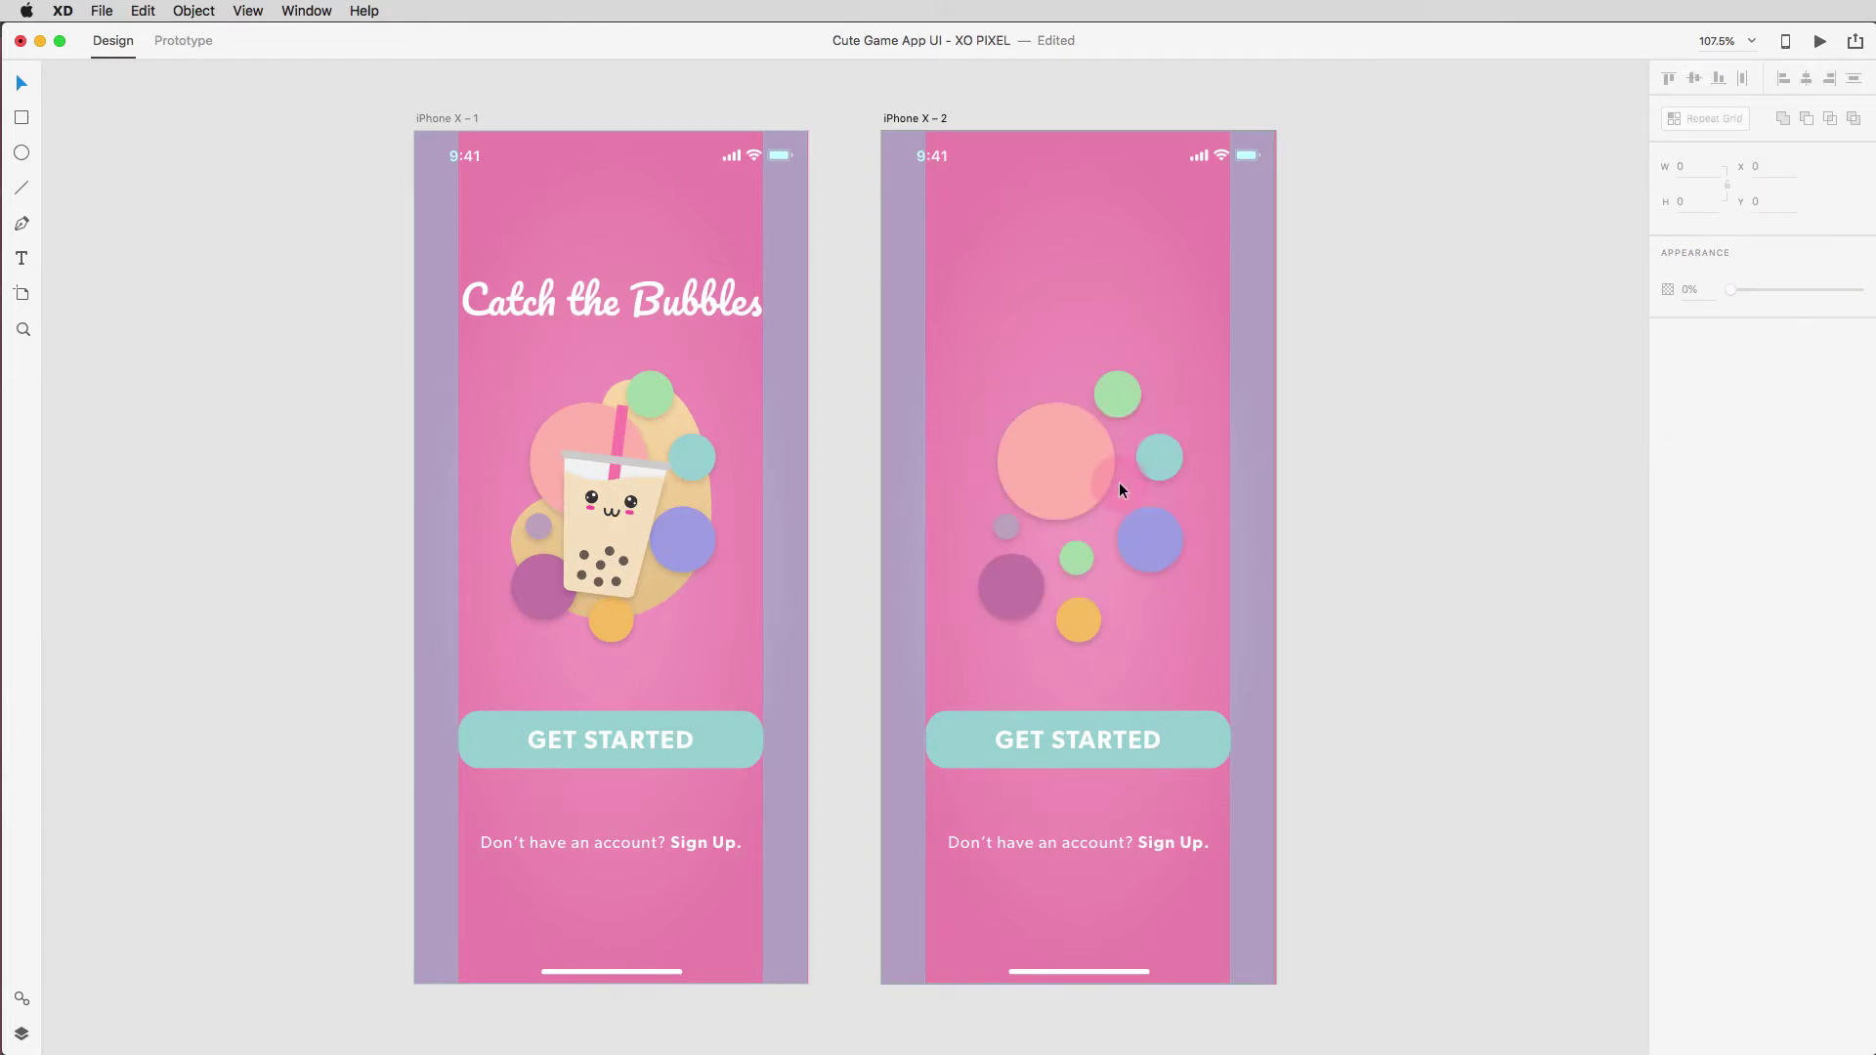
click(1154, 547)
key(BackSpace)
click(1110, 401)
key(BackSpace)
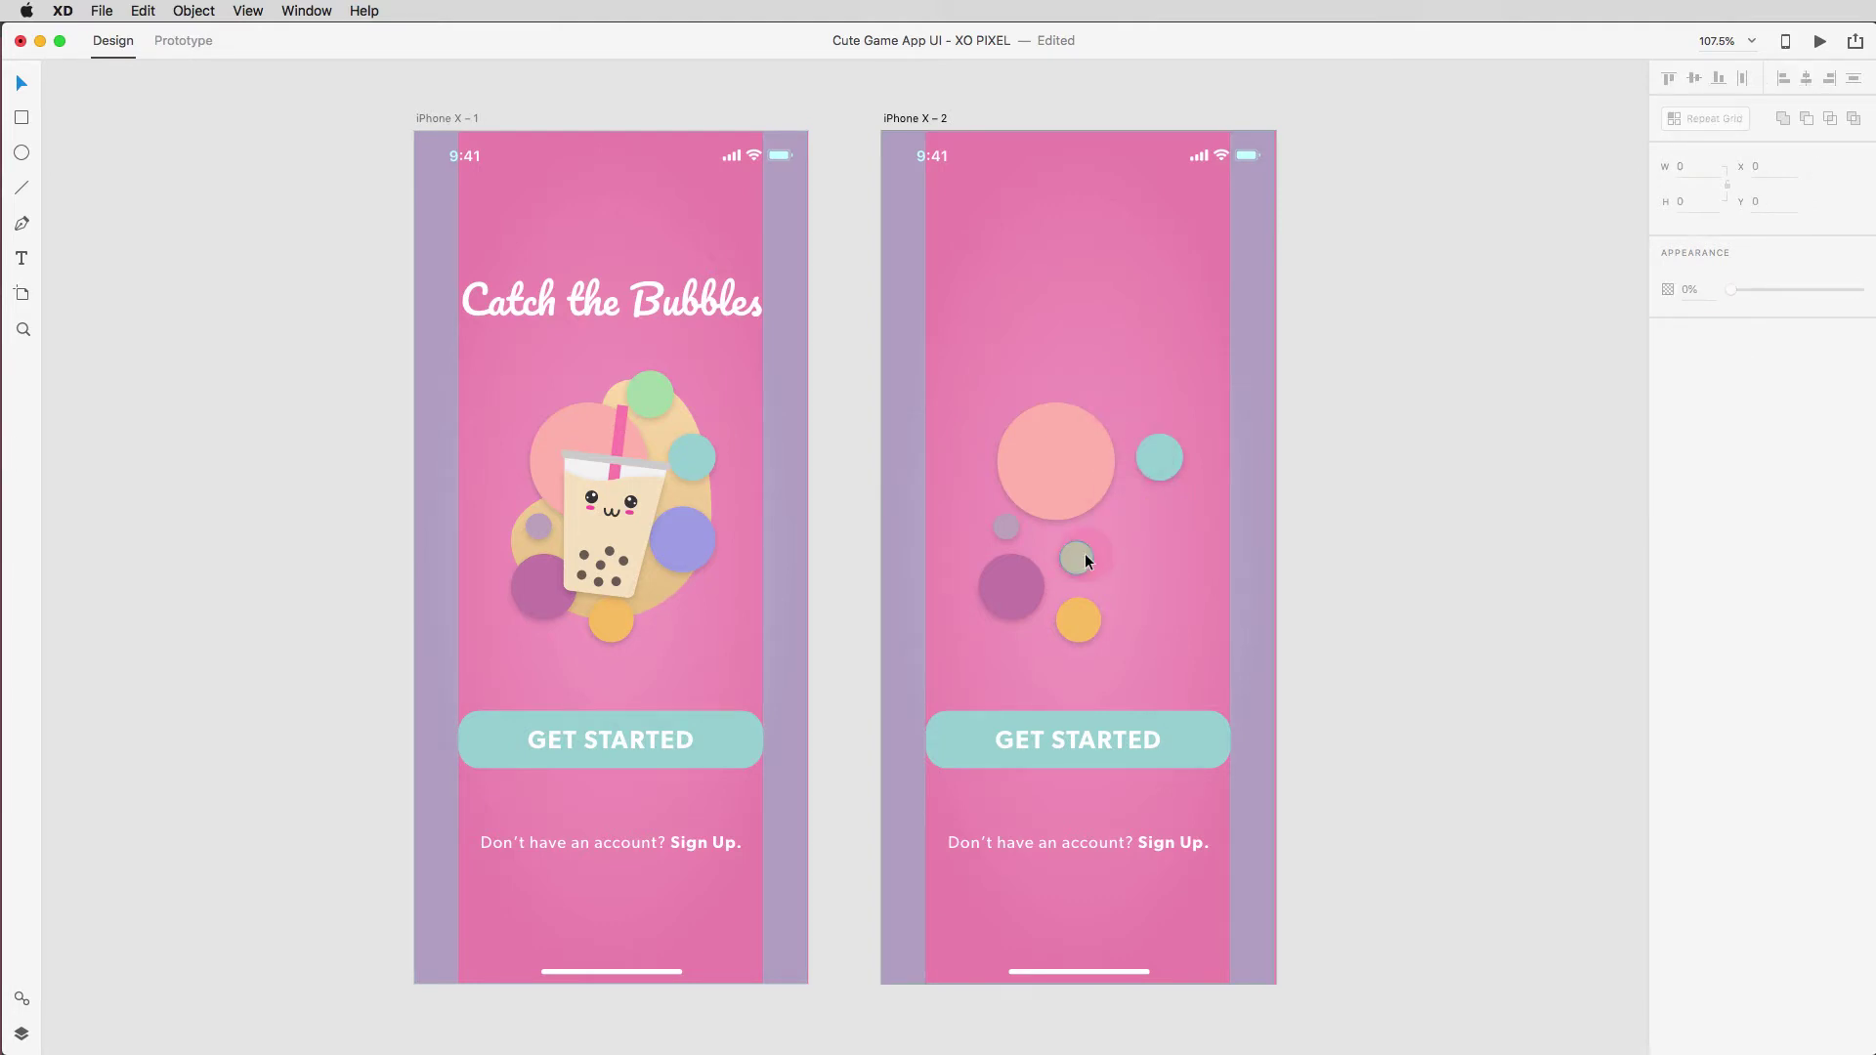
Delete the teal circle and cluster the other bubbles near the top, shrinking purple to width 49.
click(1144, 466)
key(BackSpace)
scroll(1143, 466, up, 5)
drag(834, 676, 1067, 393)
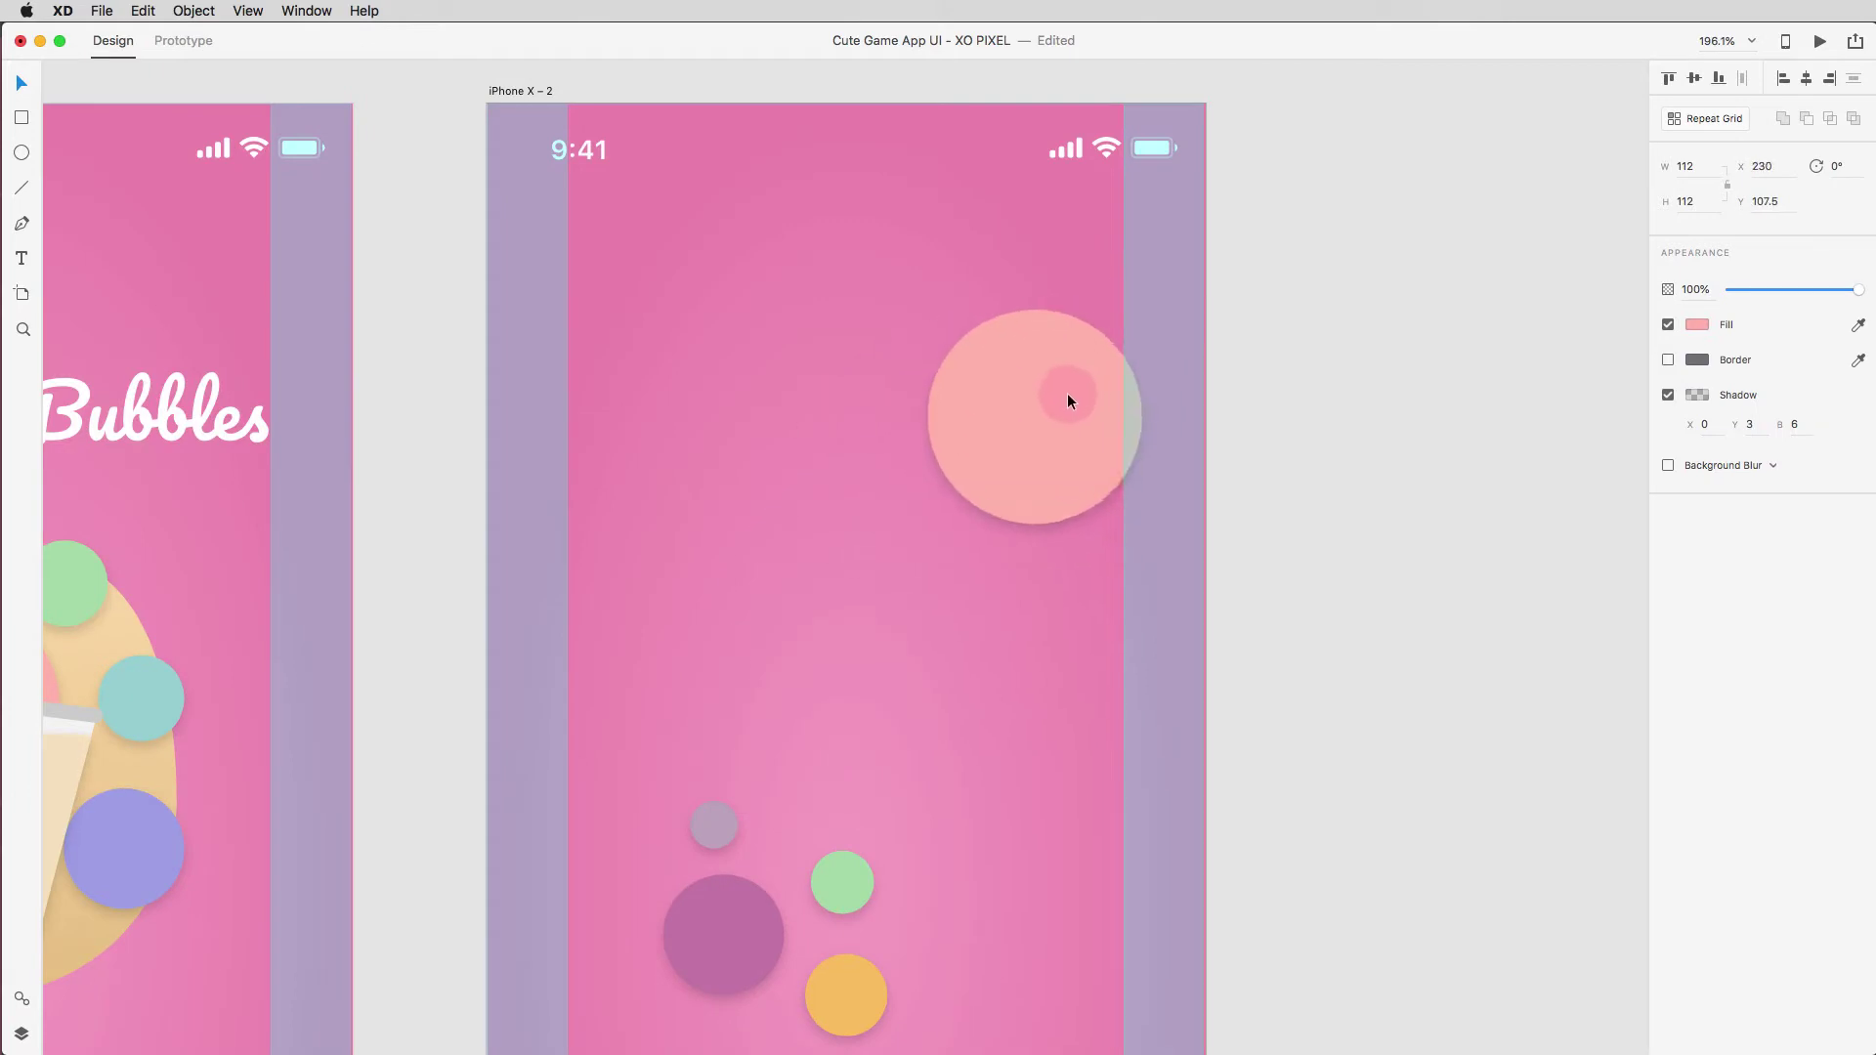
drag(728, 928, 716, 535)
drag(716, 828, 825, 349)
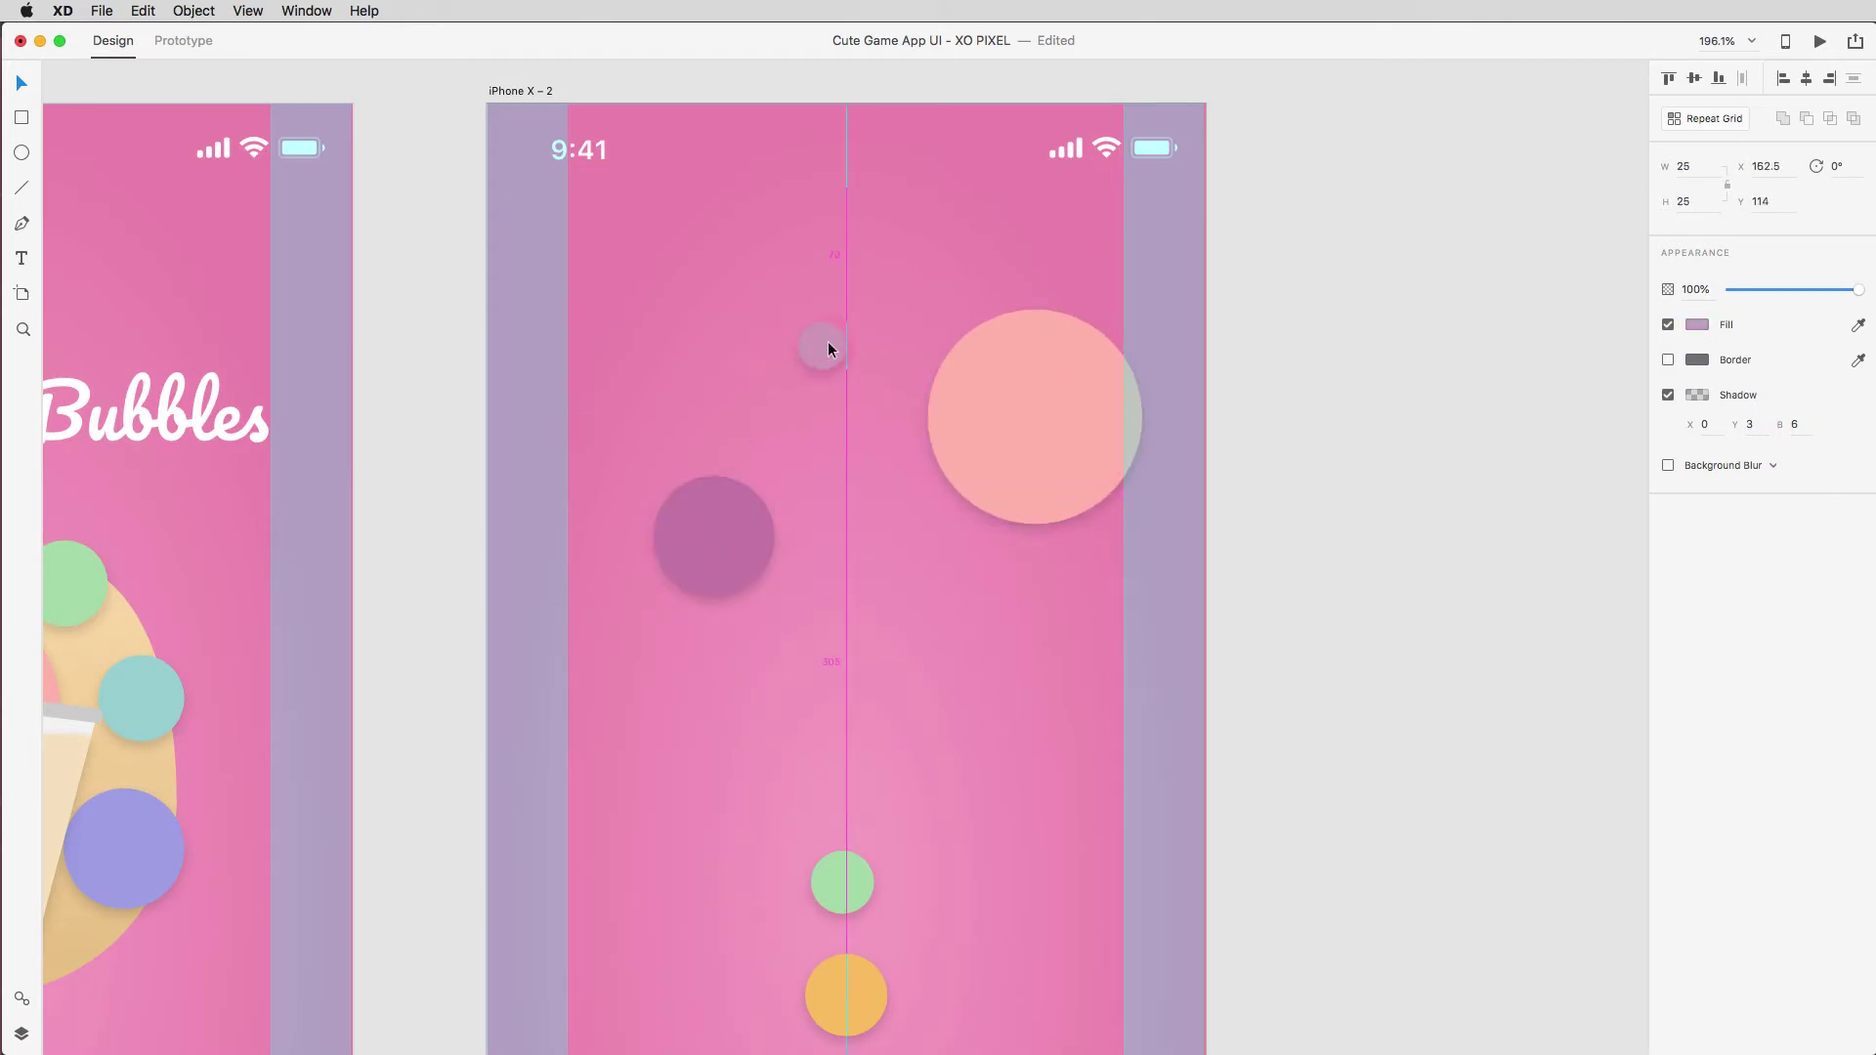
drag(843, 883, 814, 548)
drag(713, 535, 684, 540)
drag(742, 481, 730, 509)
drag(846, 995, 645, 381)
drag(811, 355, 797, 366)
drag(823, 552, 824, 560)
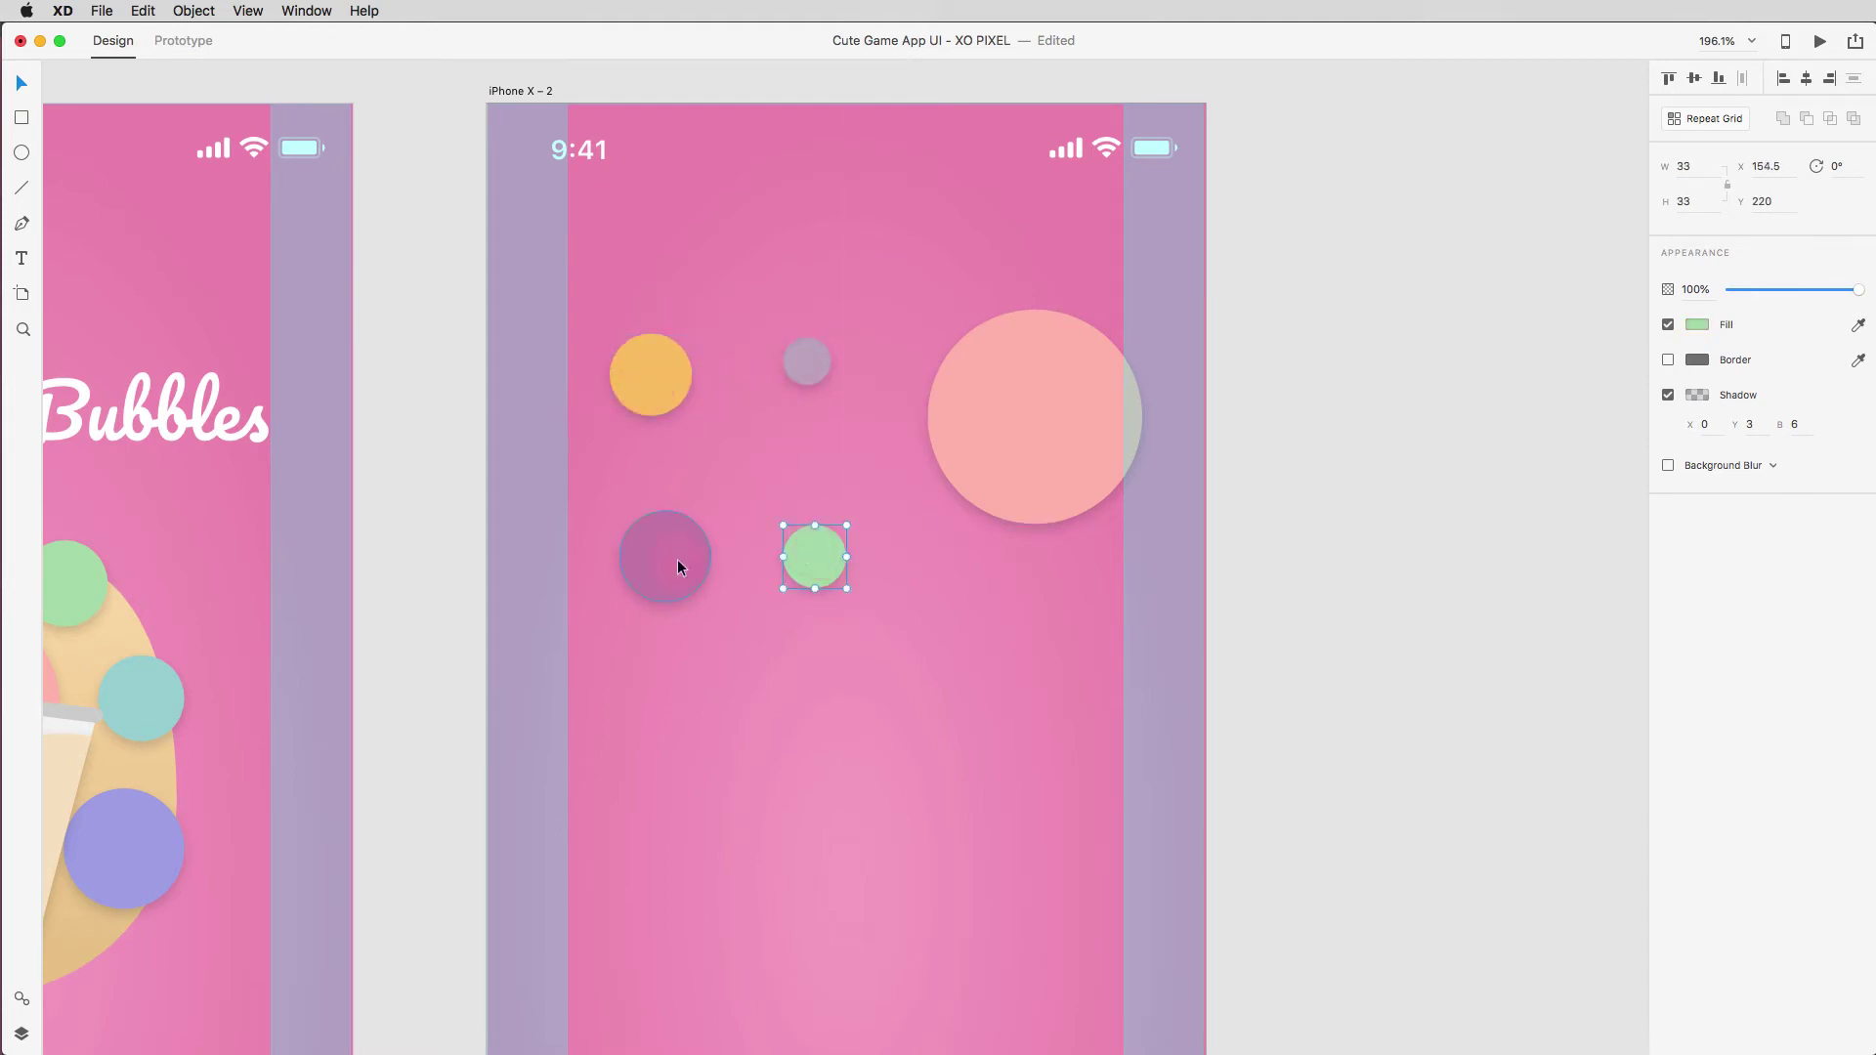
Select the peach, green, purple and orange bubbles together.
click(878, 572)
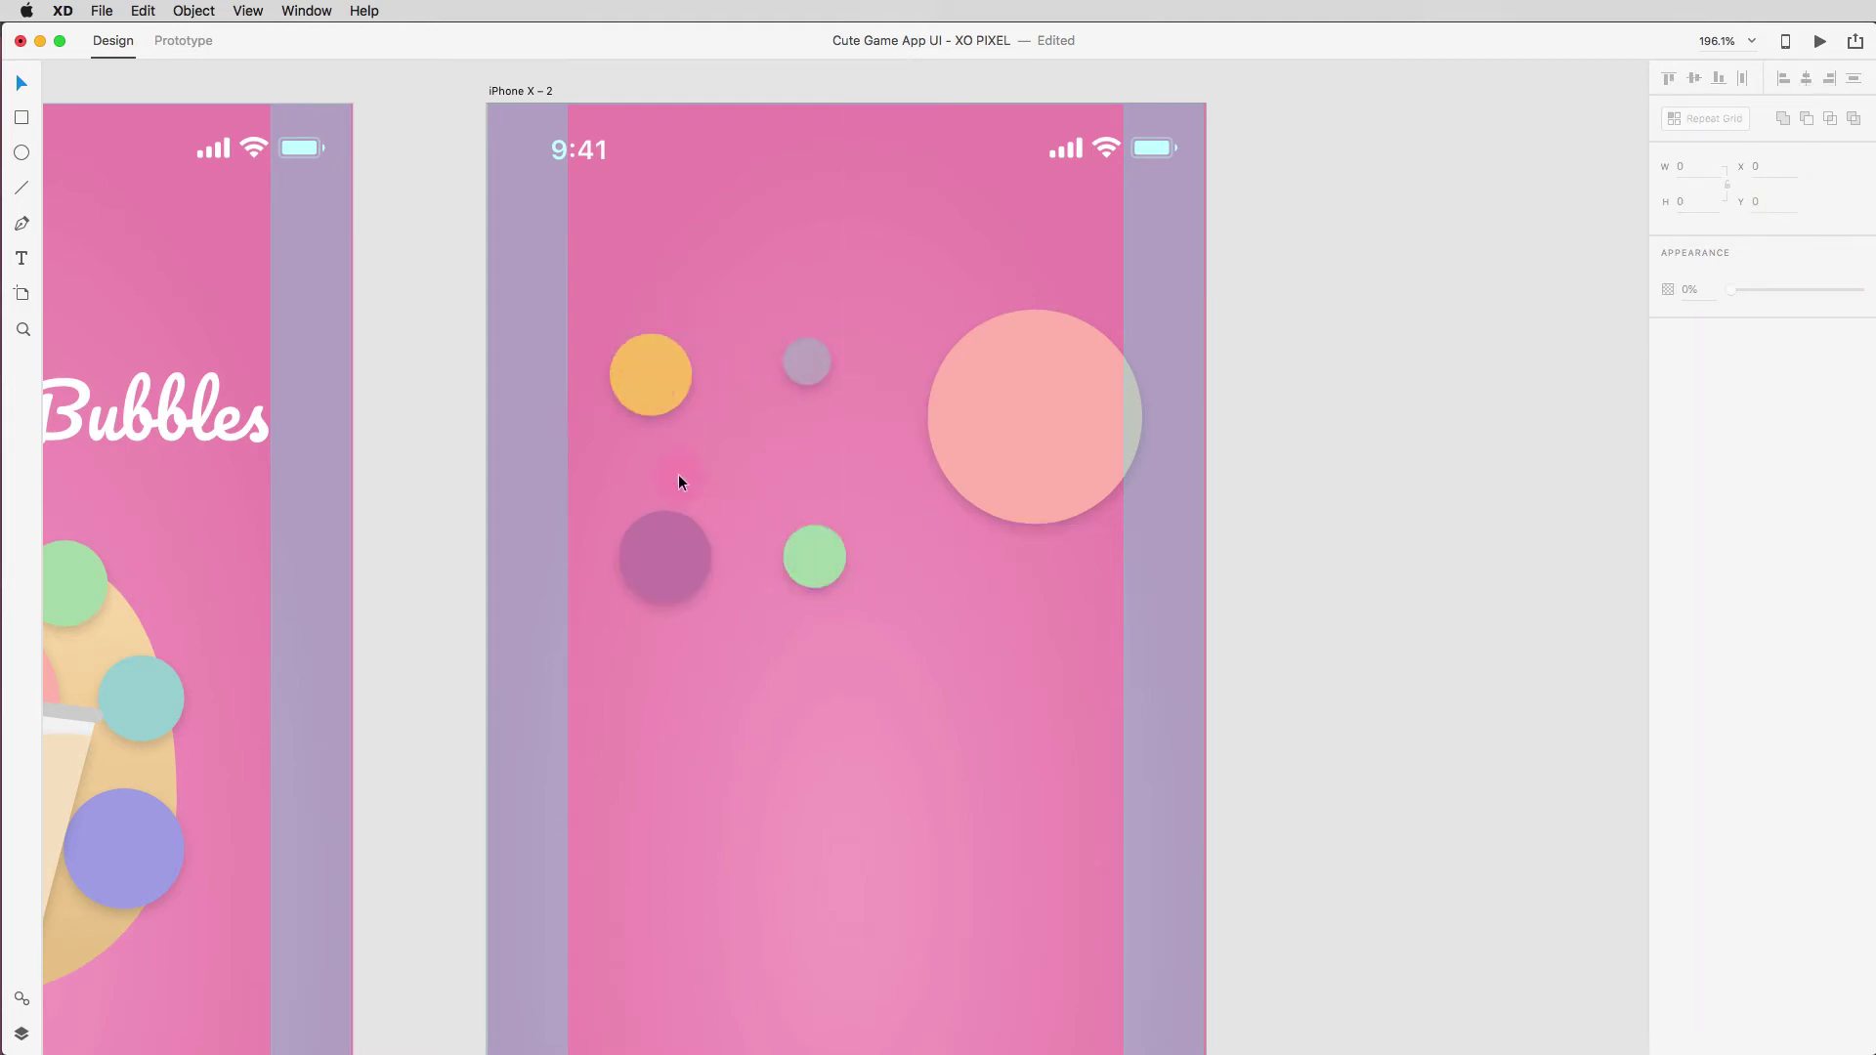
click(1105, 415)
shift+click(829, 577)
shift+click(659, 583)
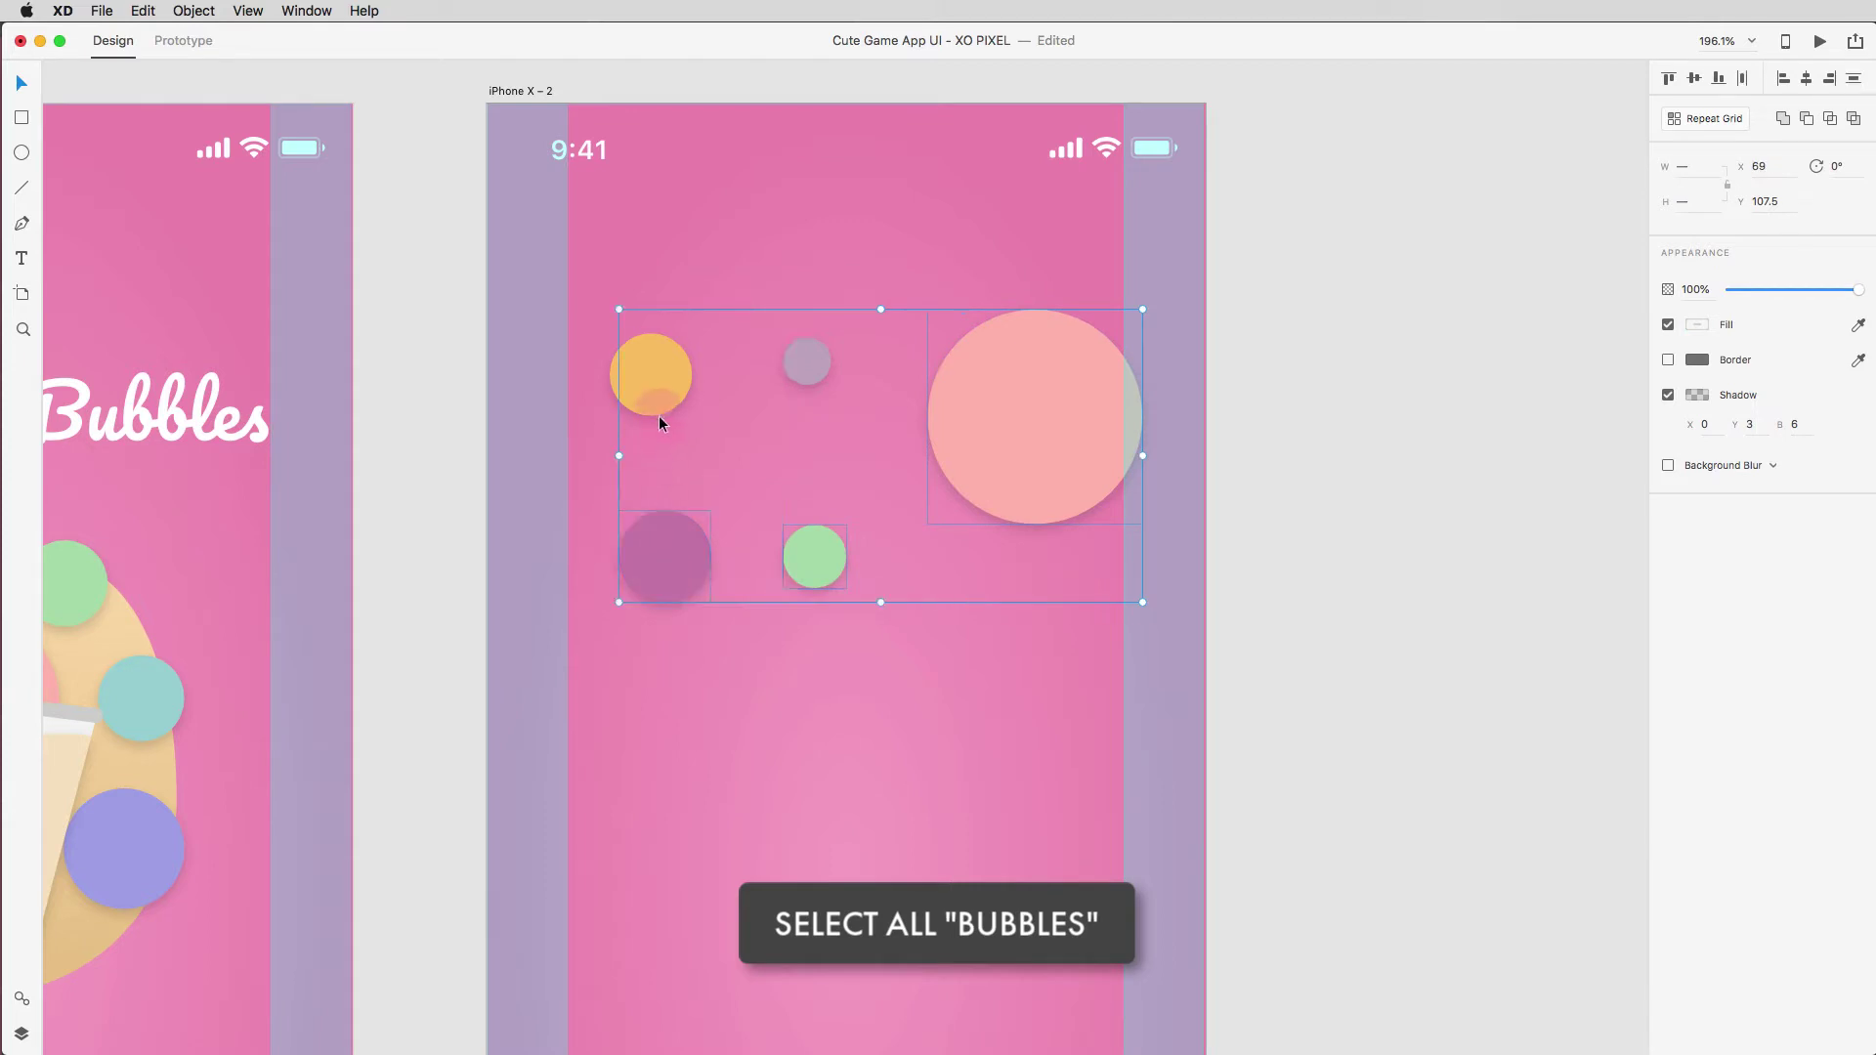
shift+click(659, 391)
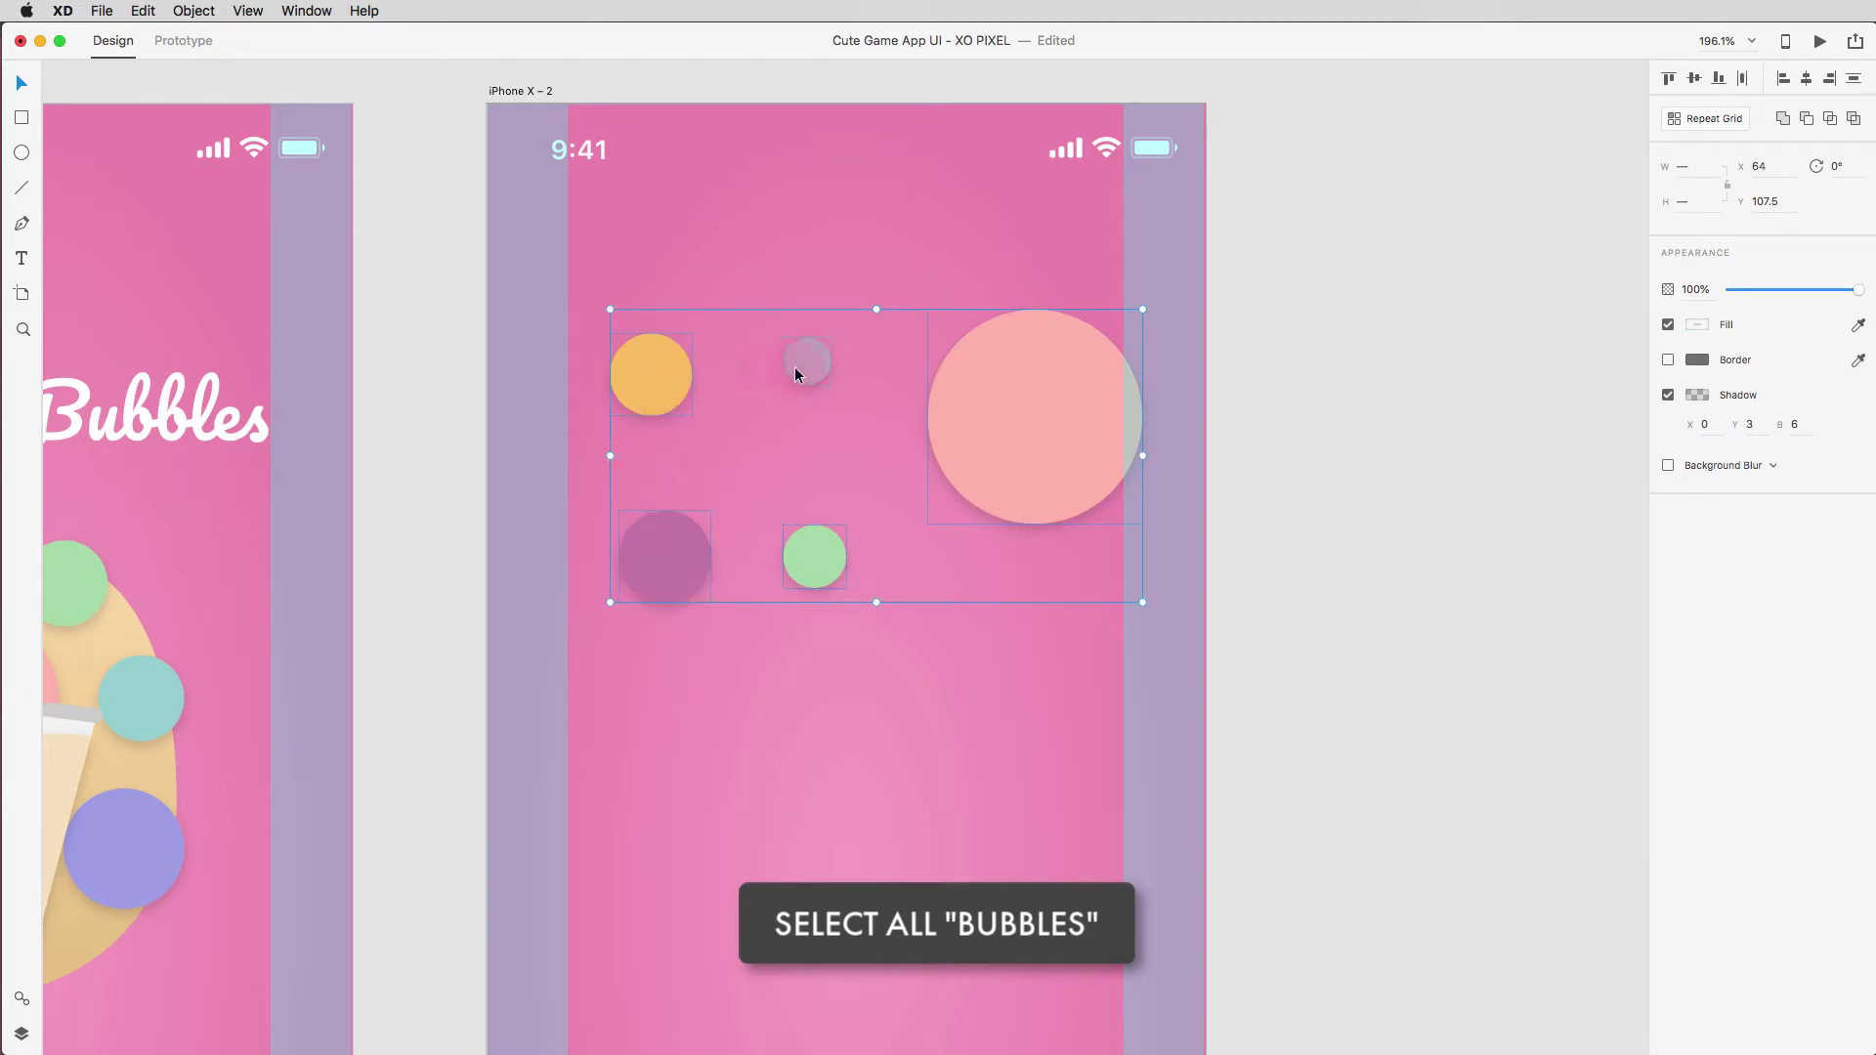
Group the selected bubbles and set the group's opacity to 50%.
key(super+g)
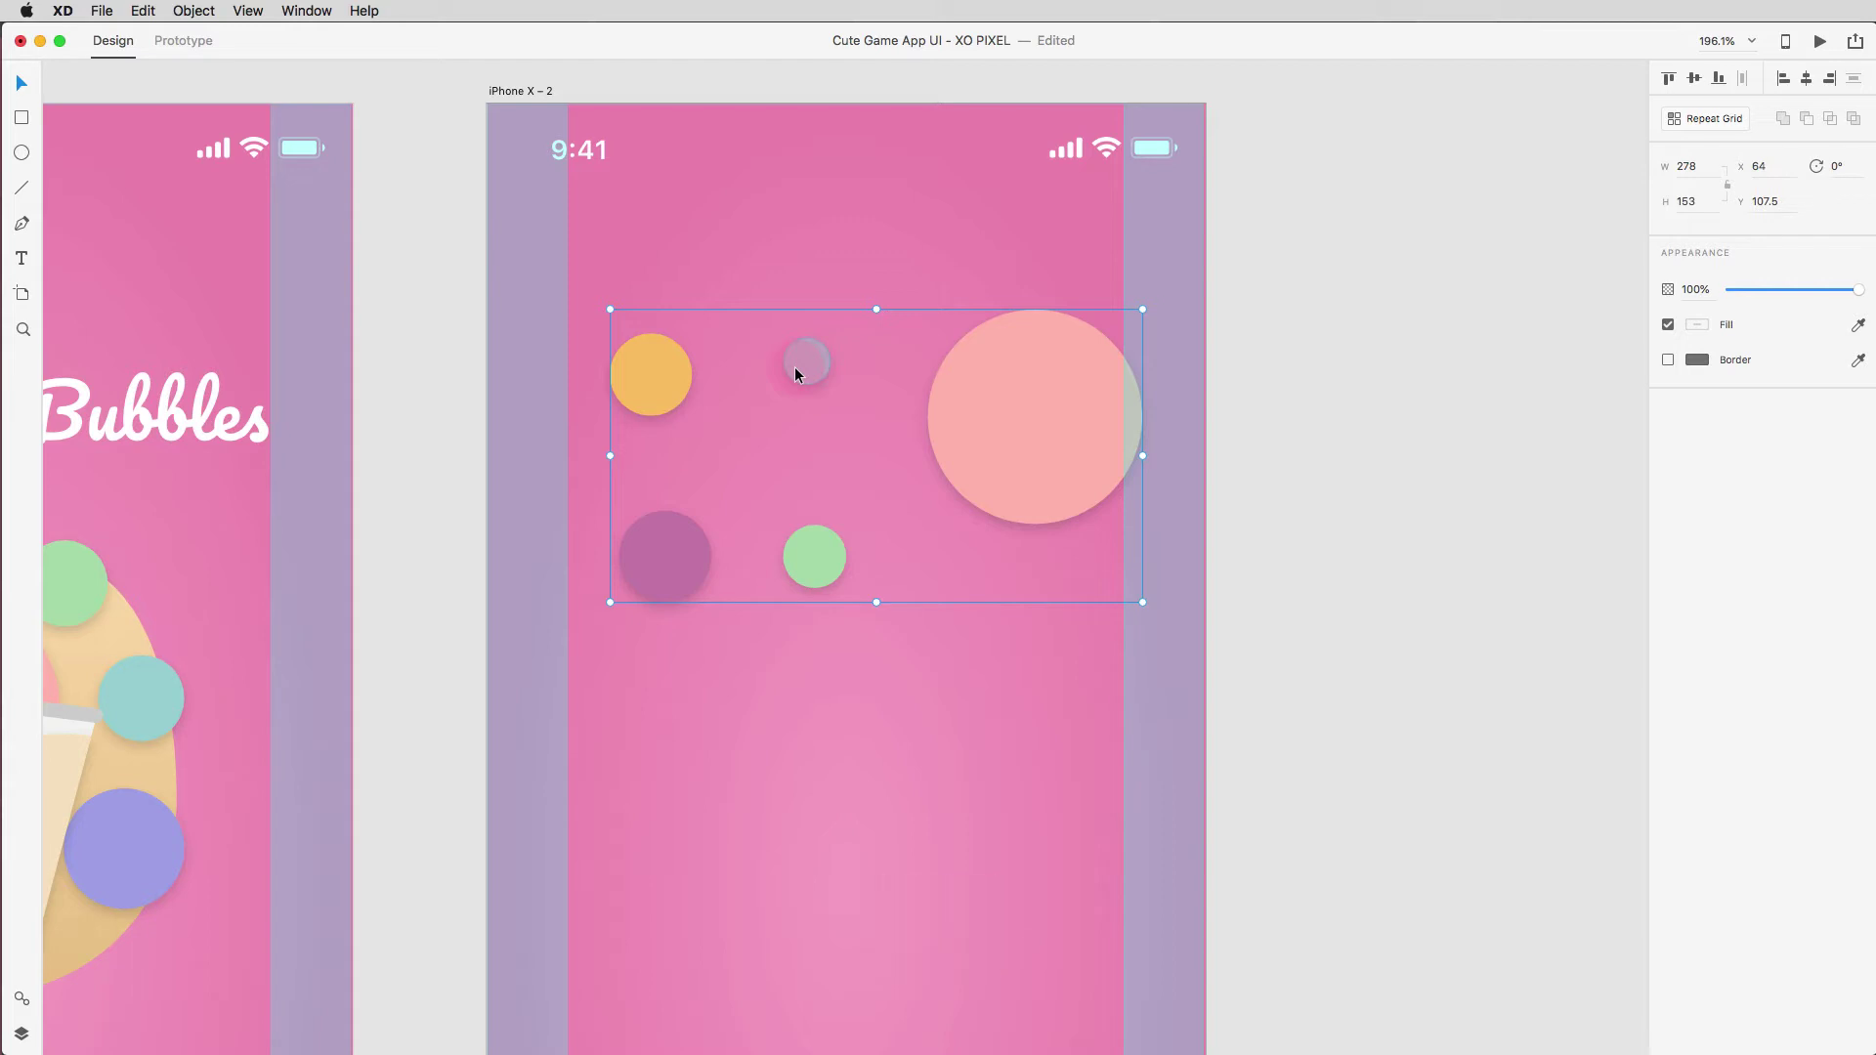
key(5)
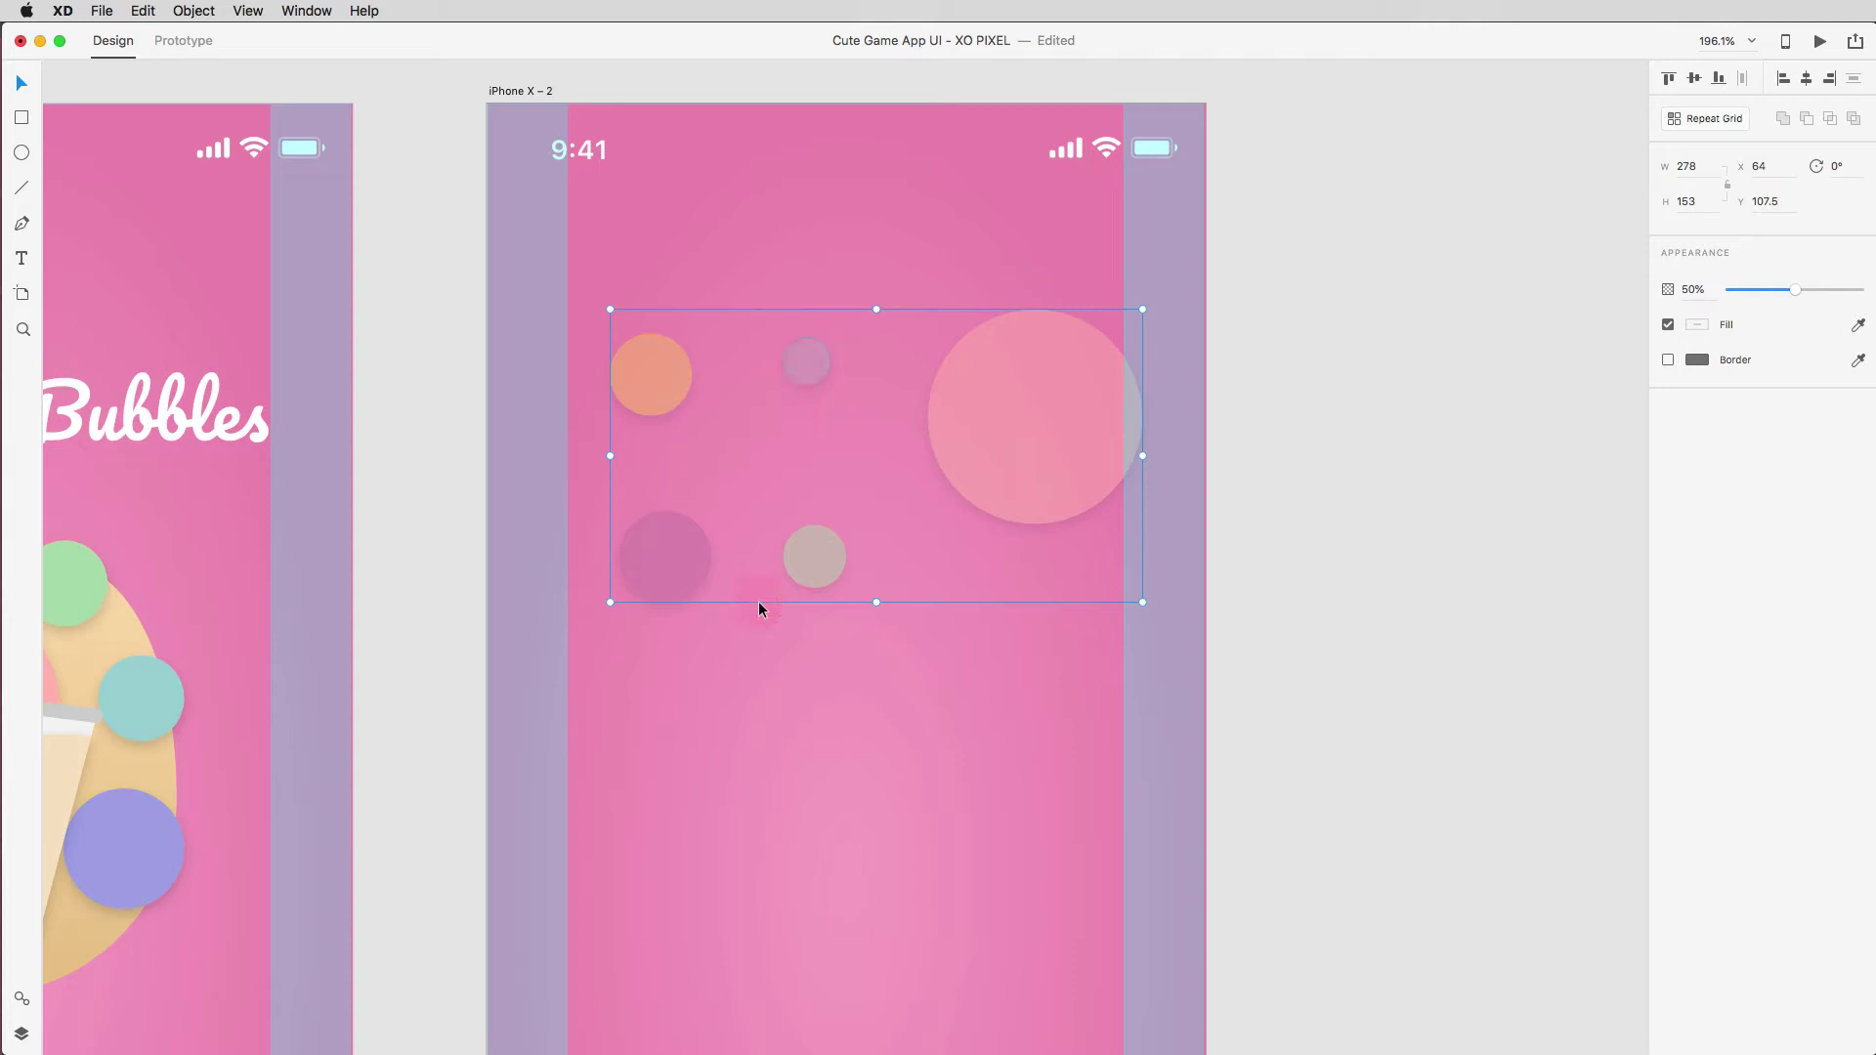
click(754, 645)
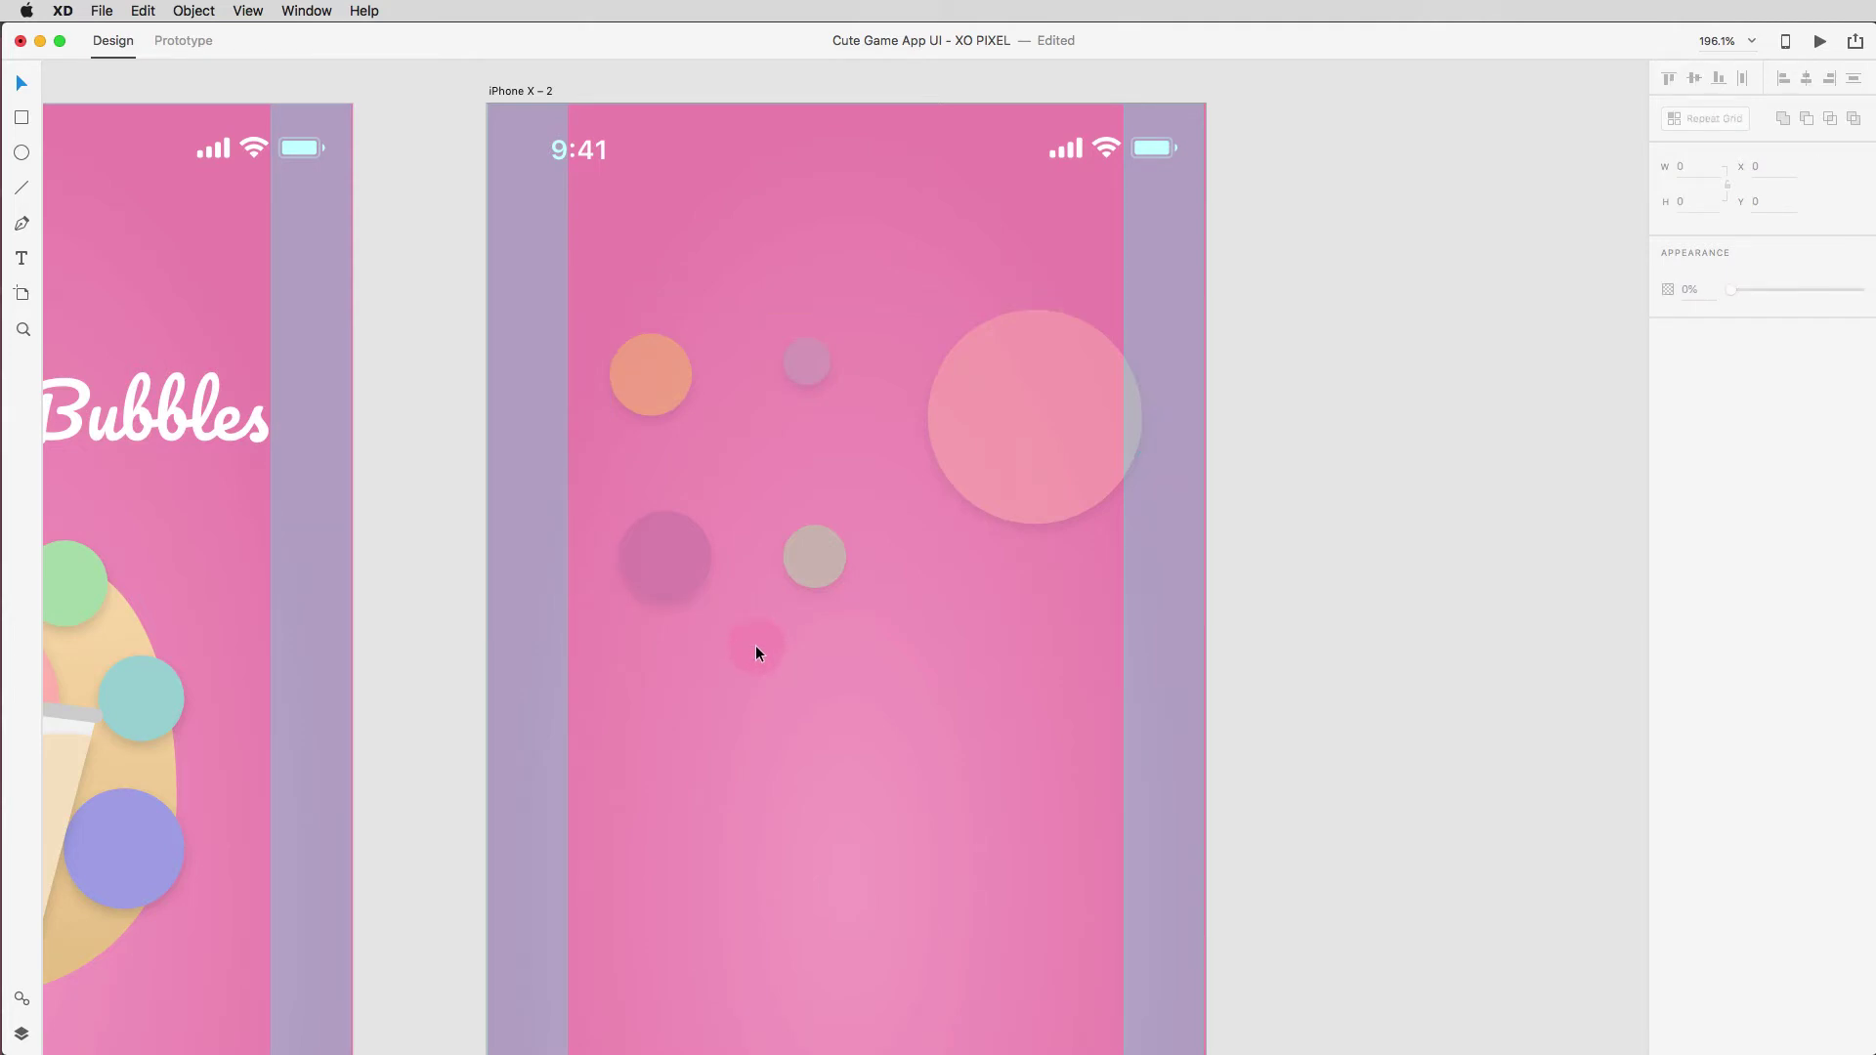
Add an area text box reading 'Welcome Back!' with 'Sign in to resume playing' below.
key(t)
key(t)
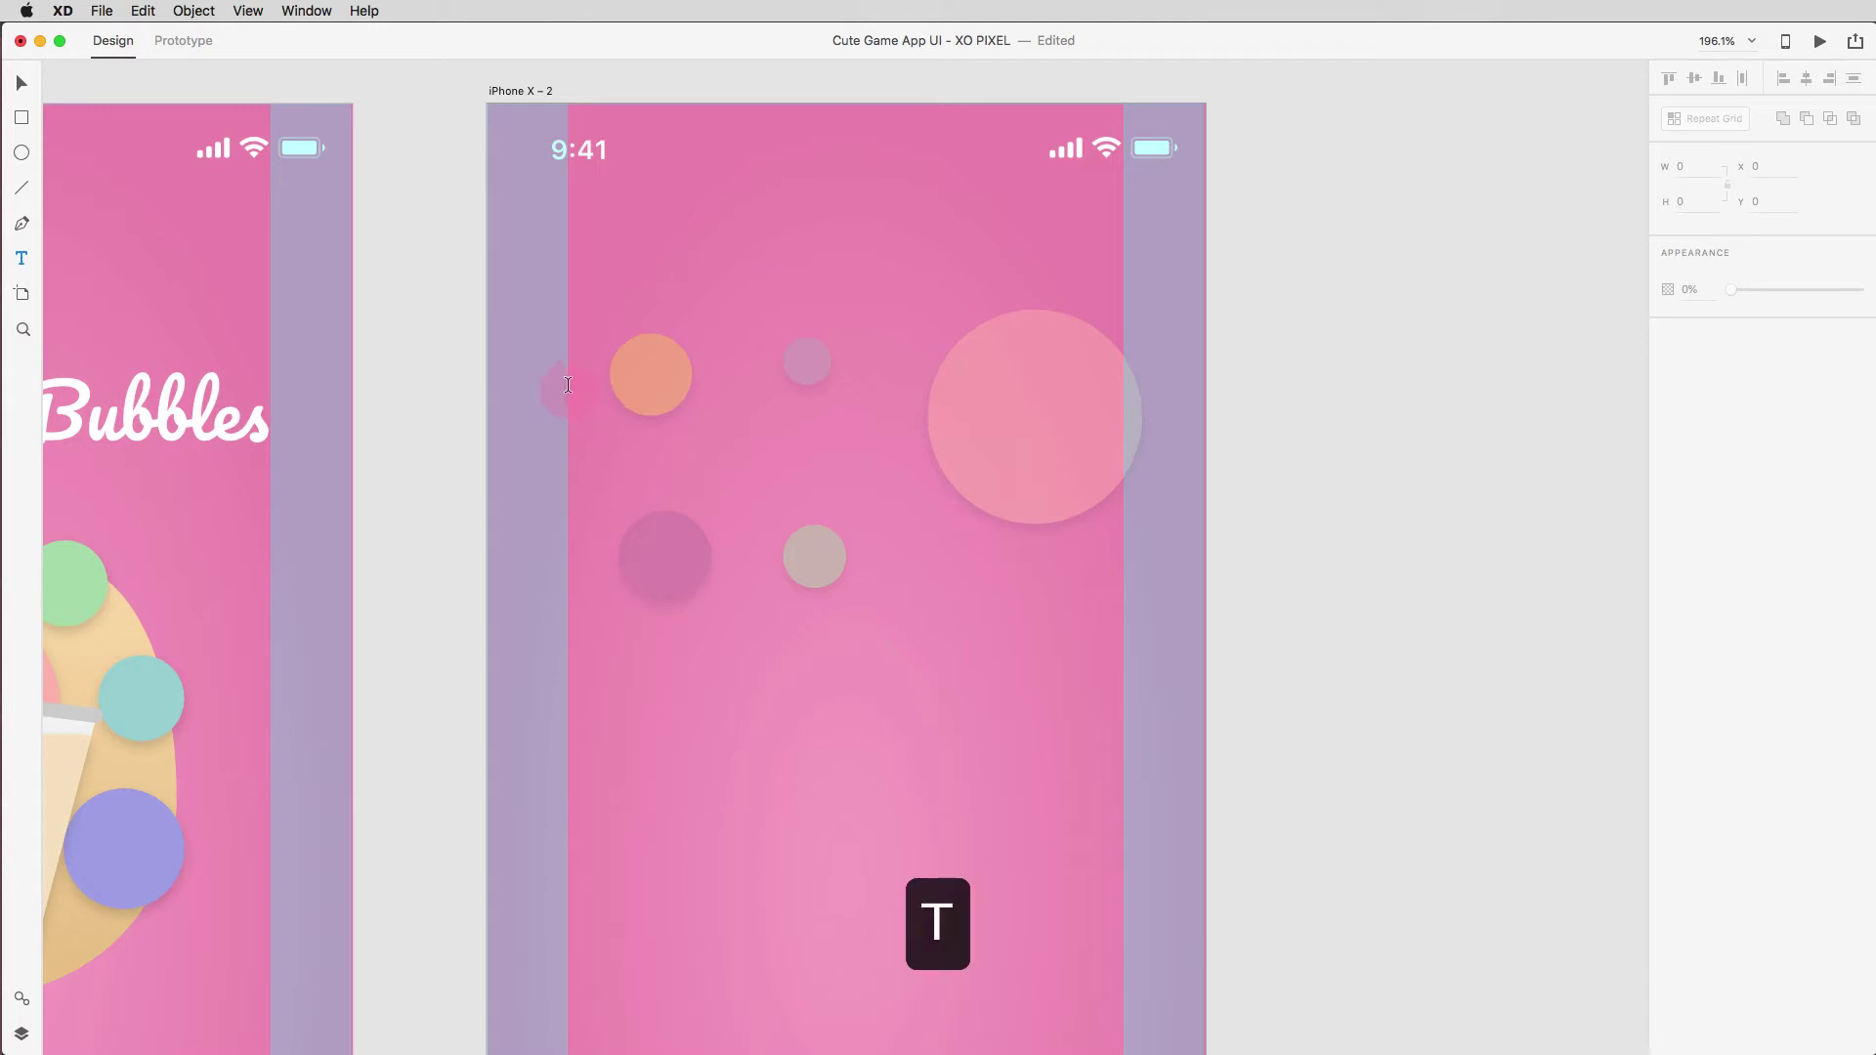
drag(567, 385, 1149, 594)
text(Welcome)
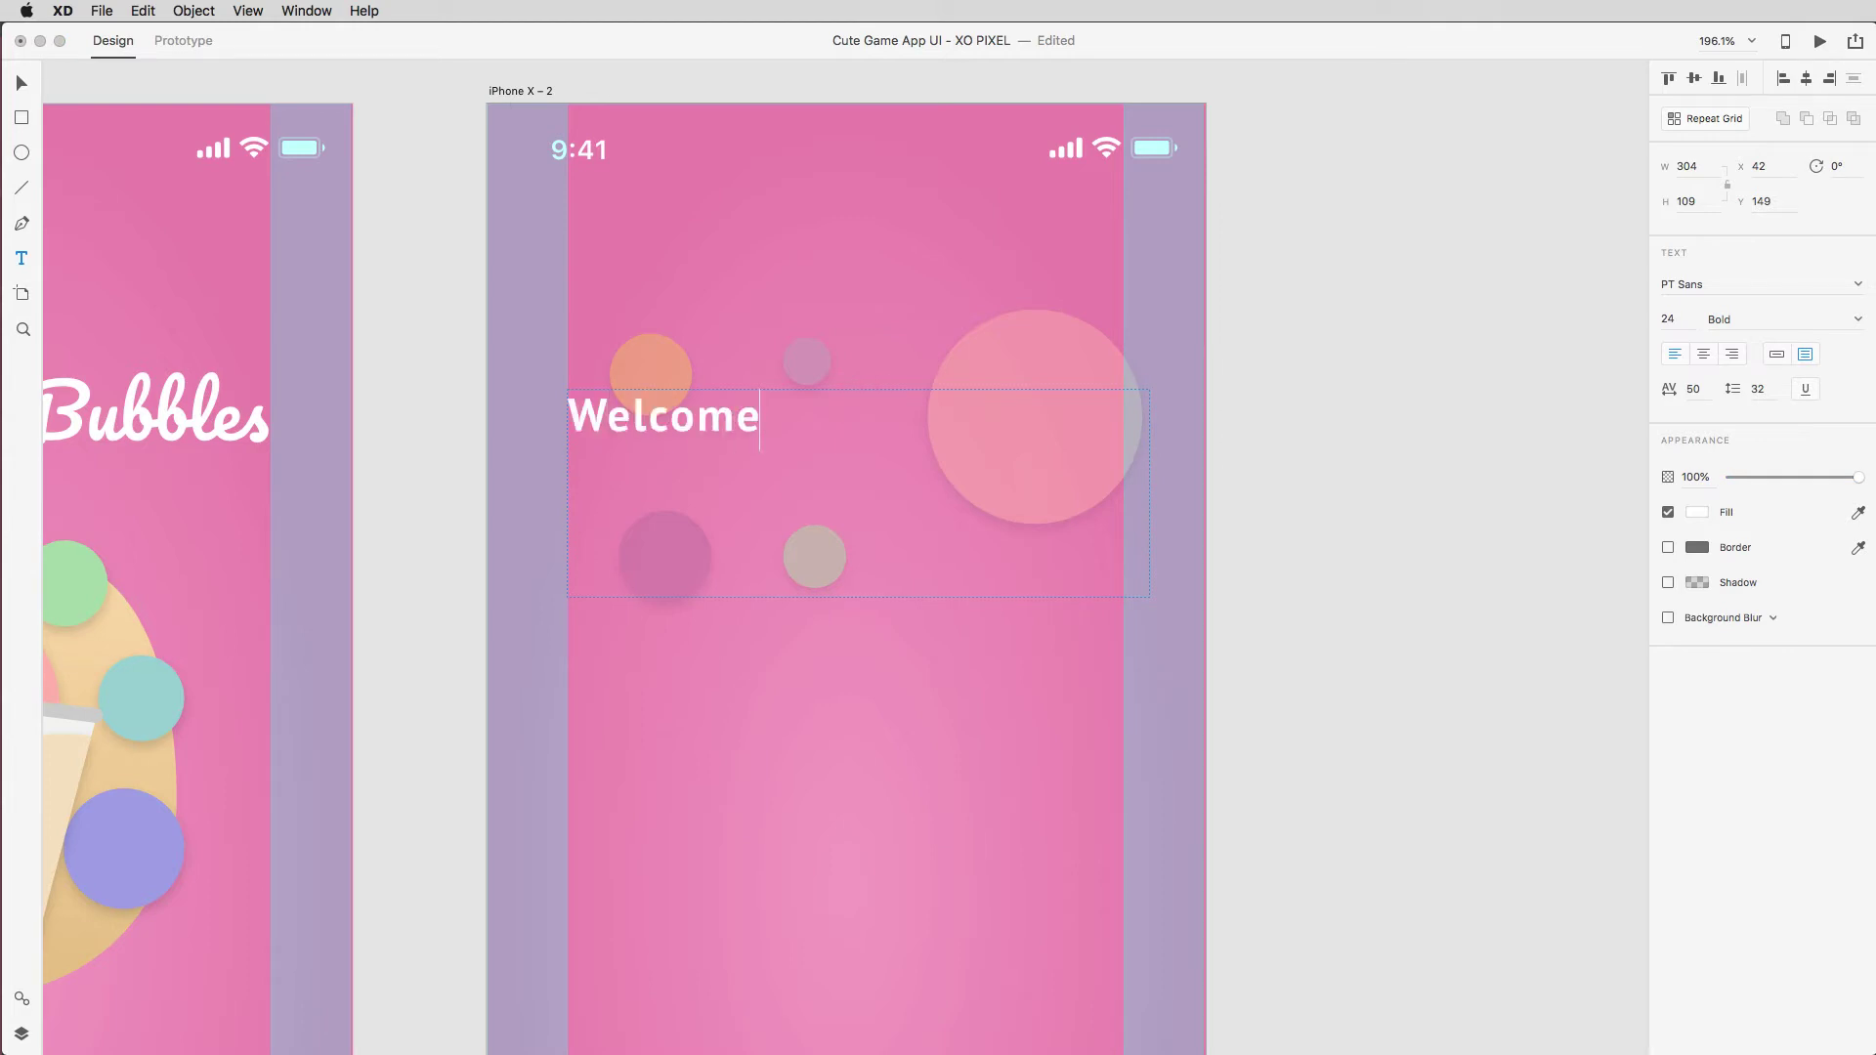
text( Back!)
key(Return)
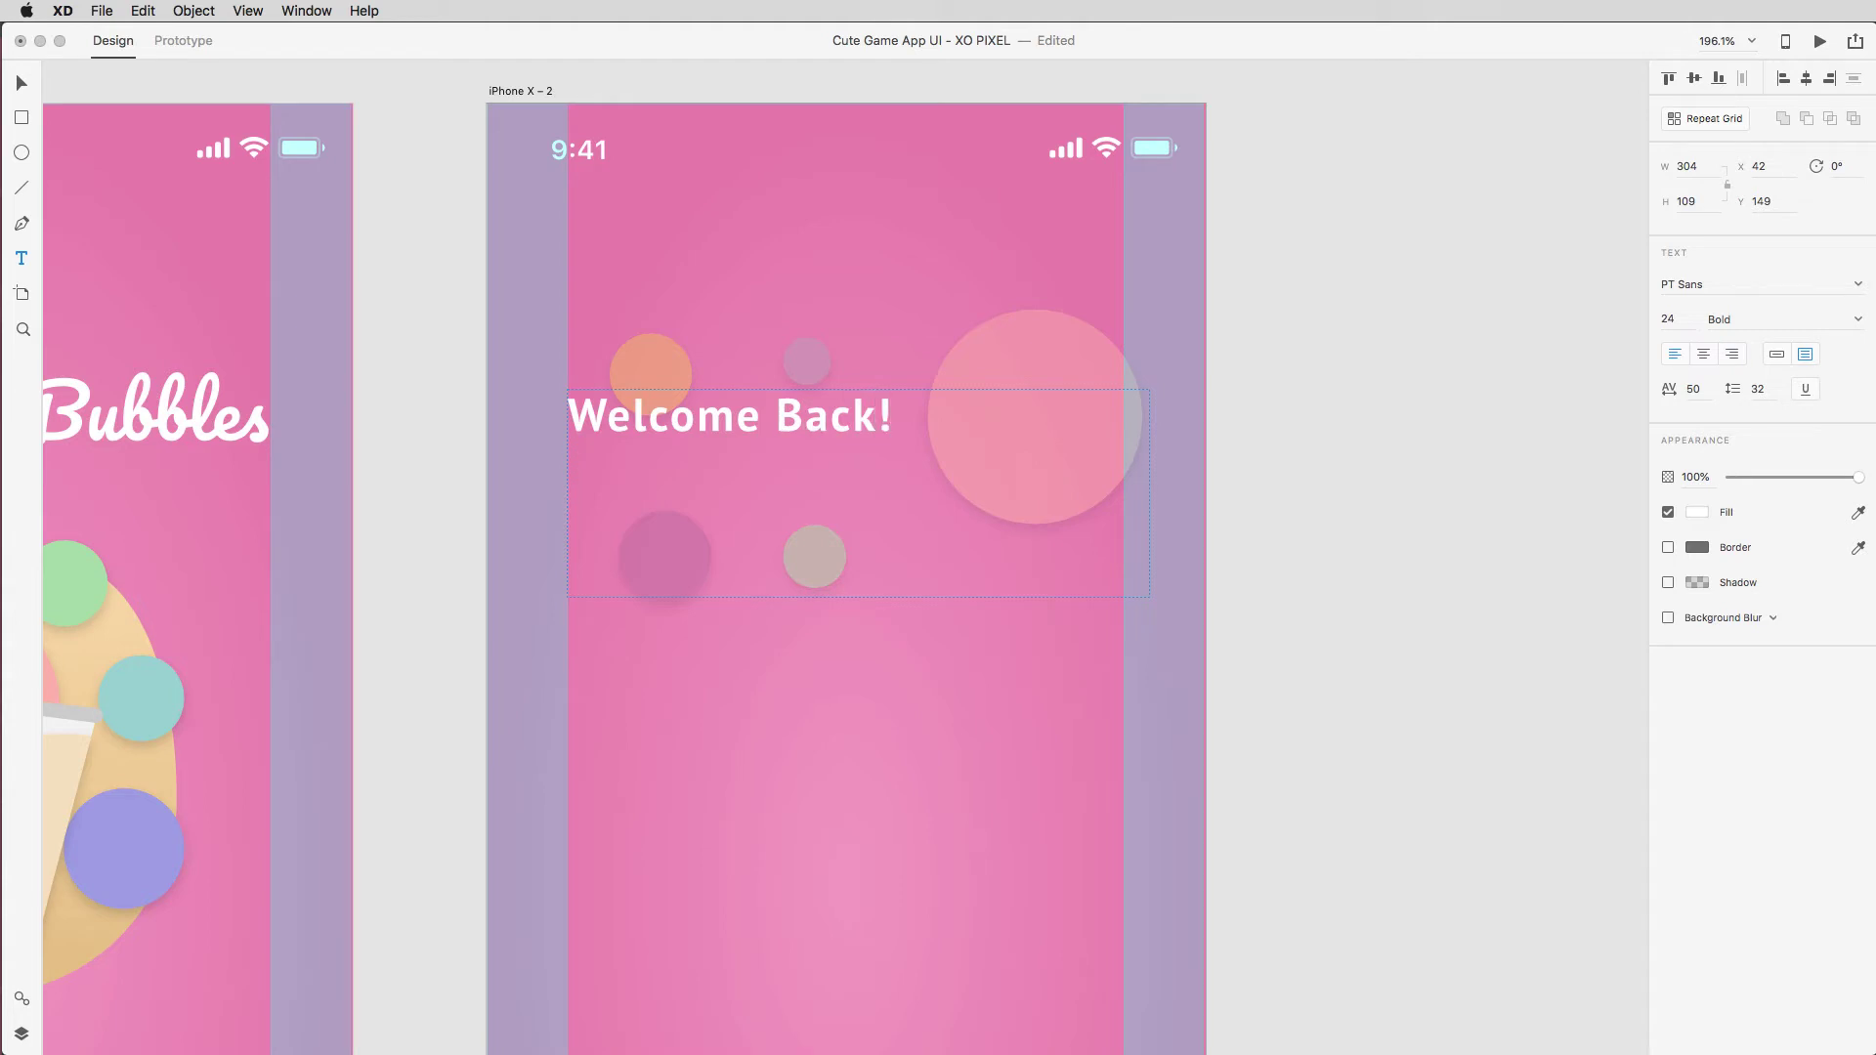
text(Sign in t)
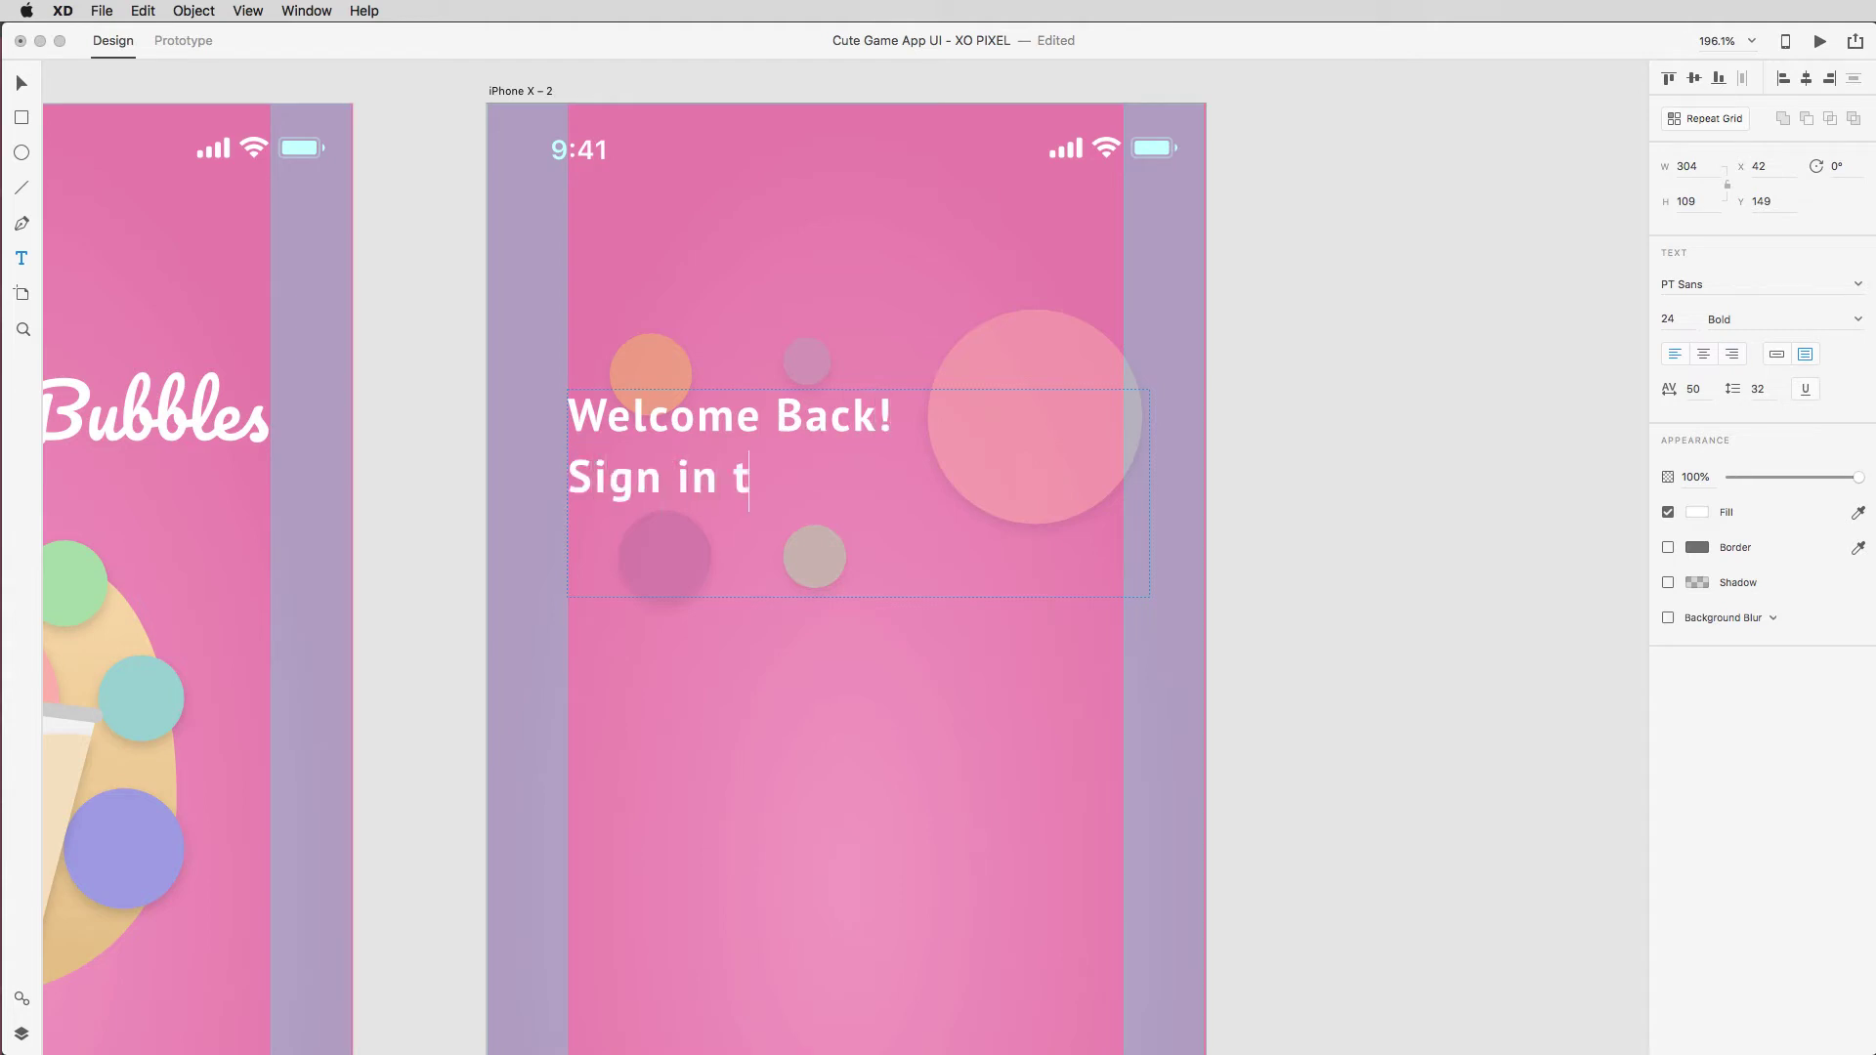
text(o resume playing)
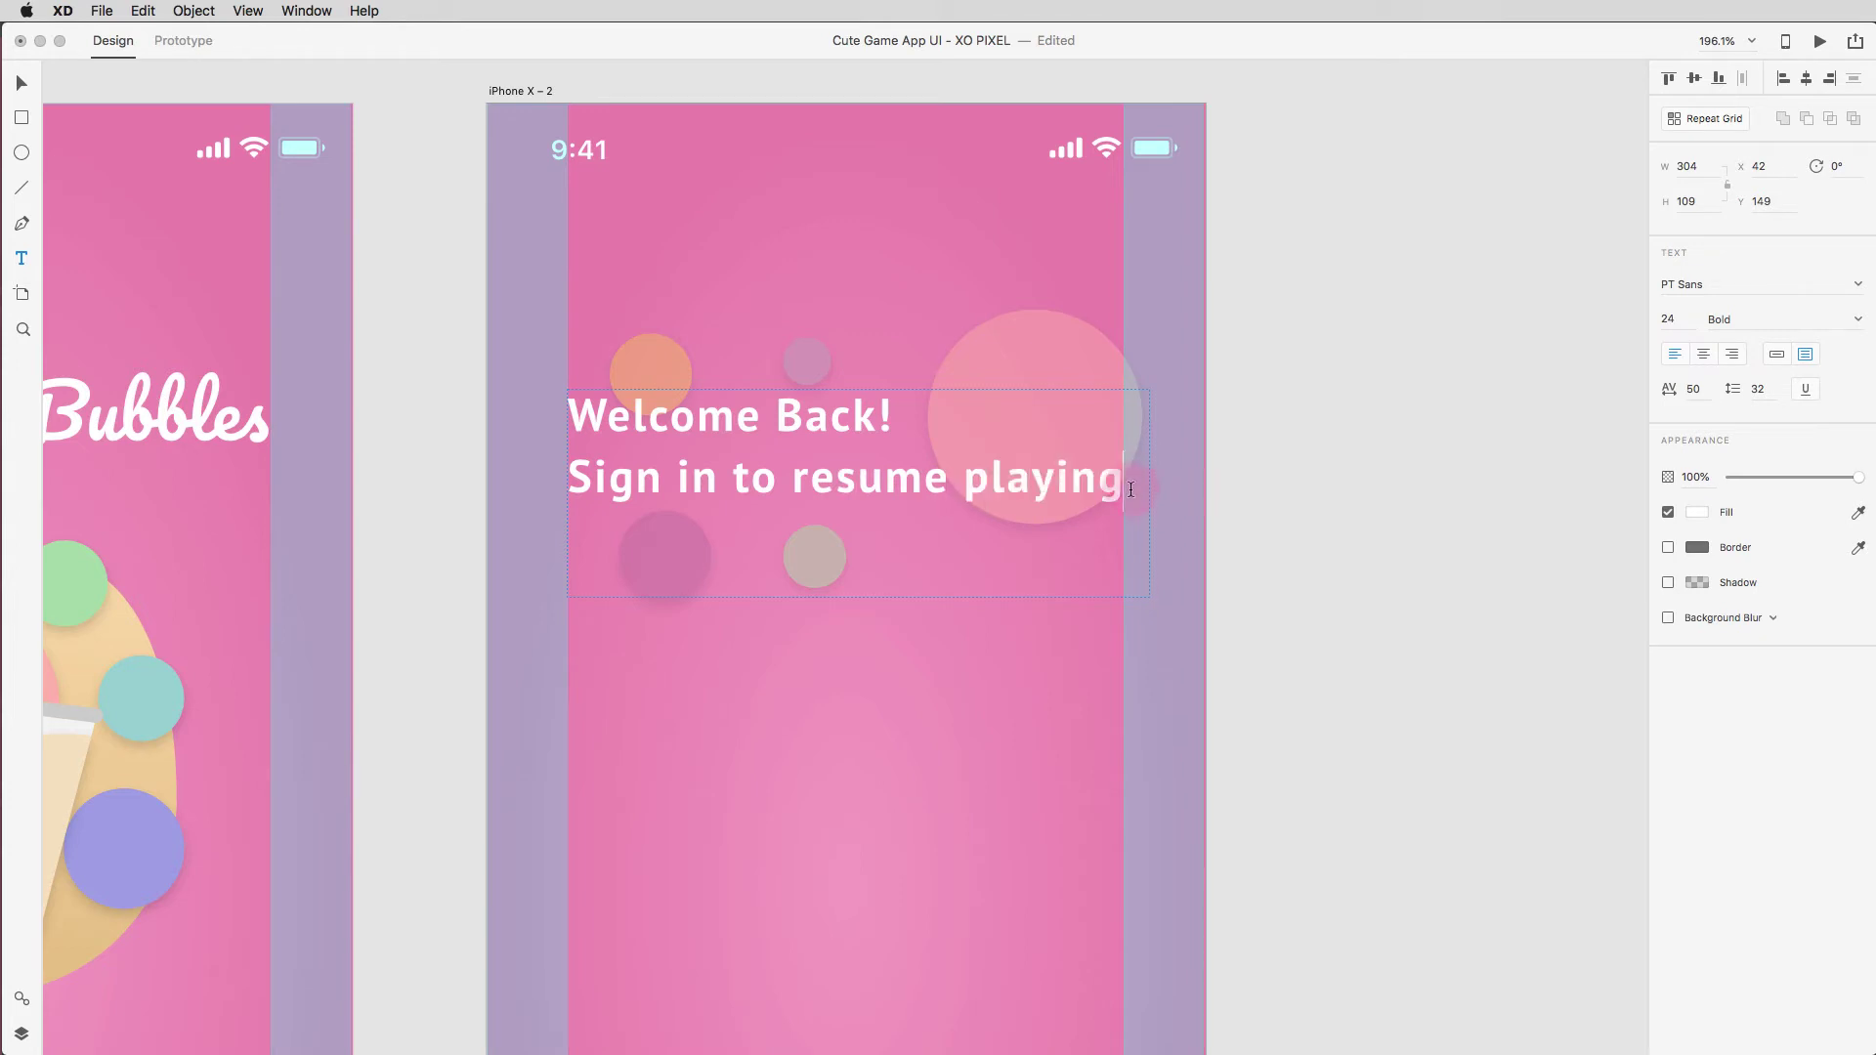
Set the 'Sign in to resume playing' line to Regular weight.
drag(1124, 479, 509, 491)
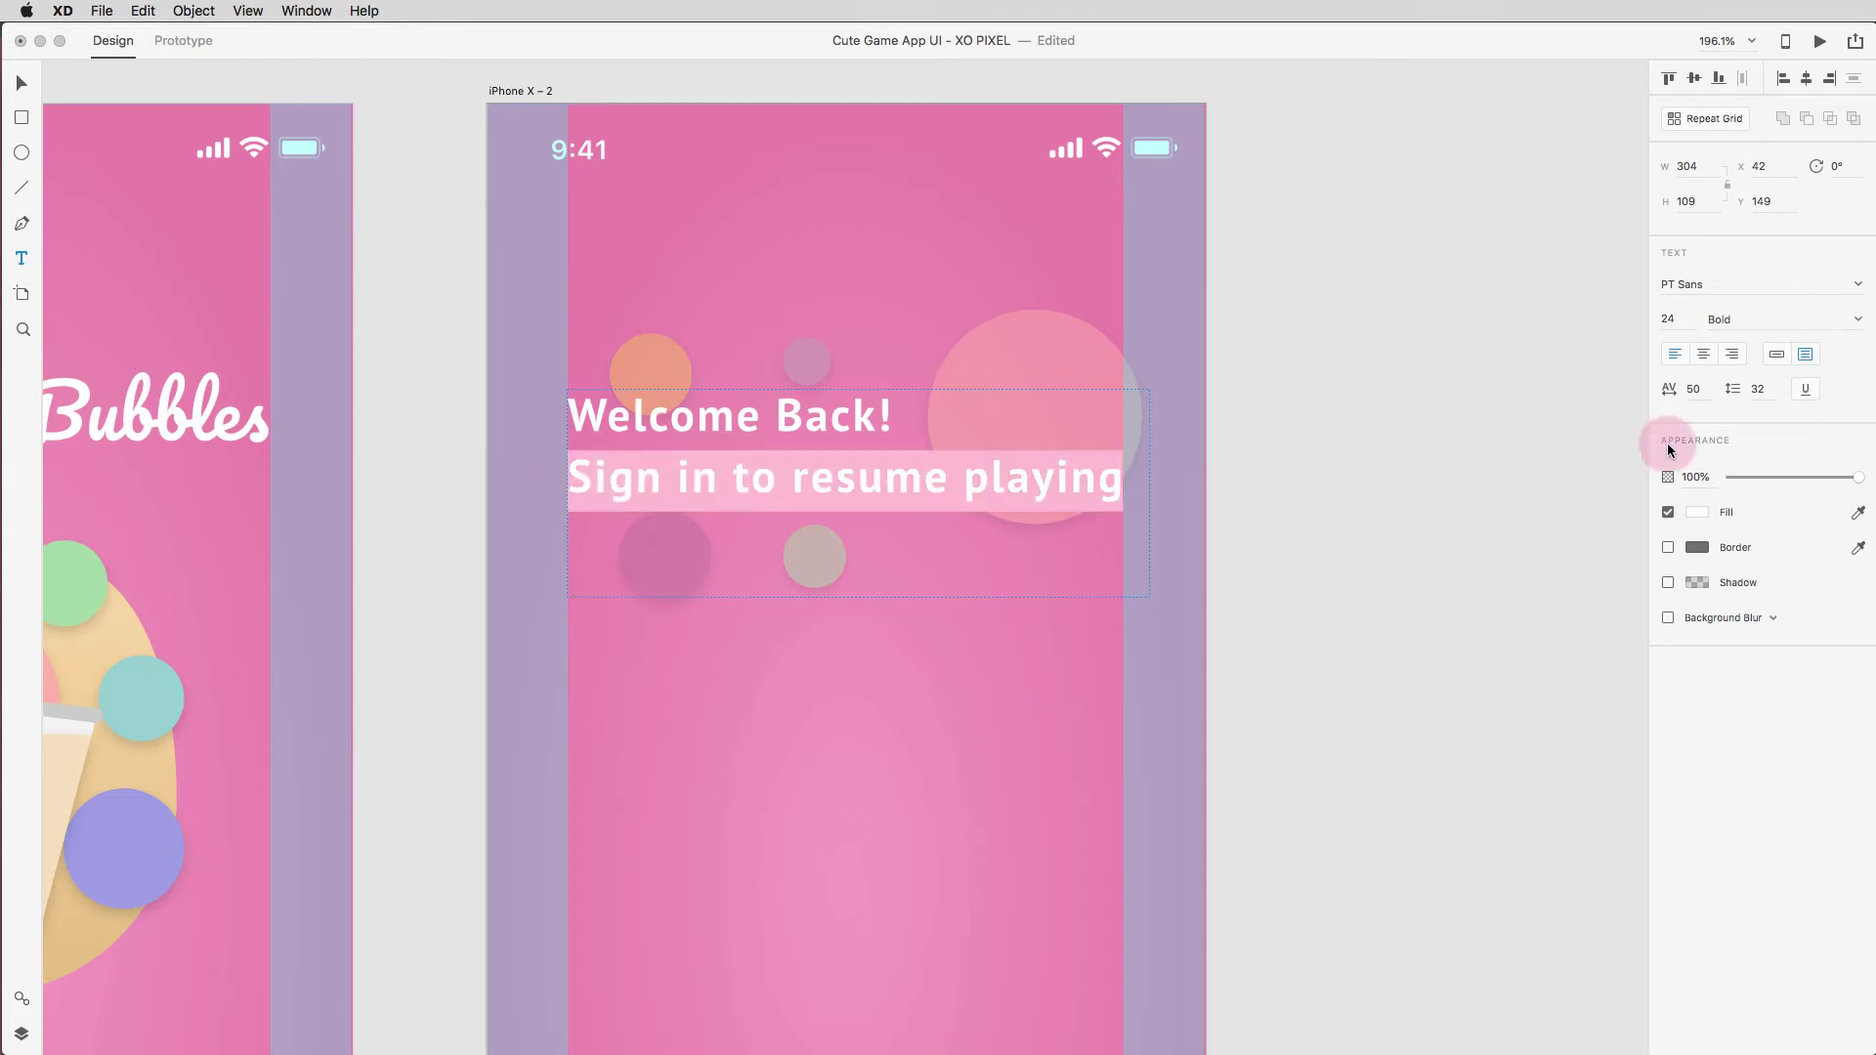
click(1838, 321)
click(1779, 334)
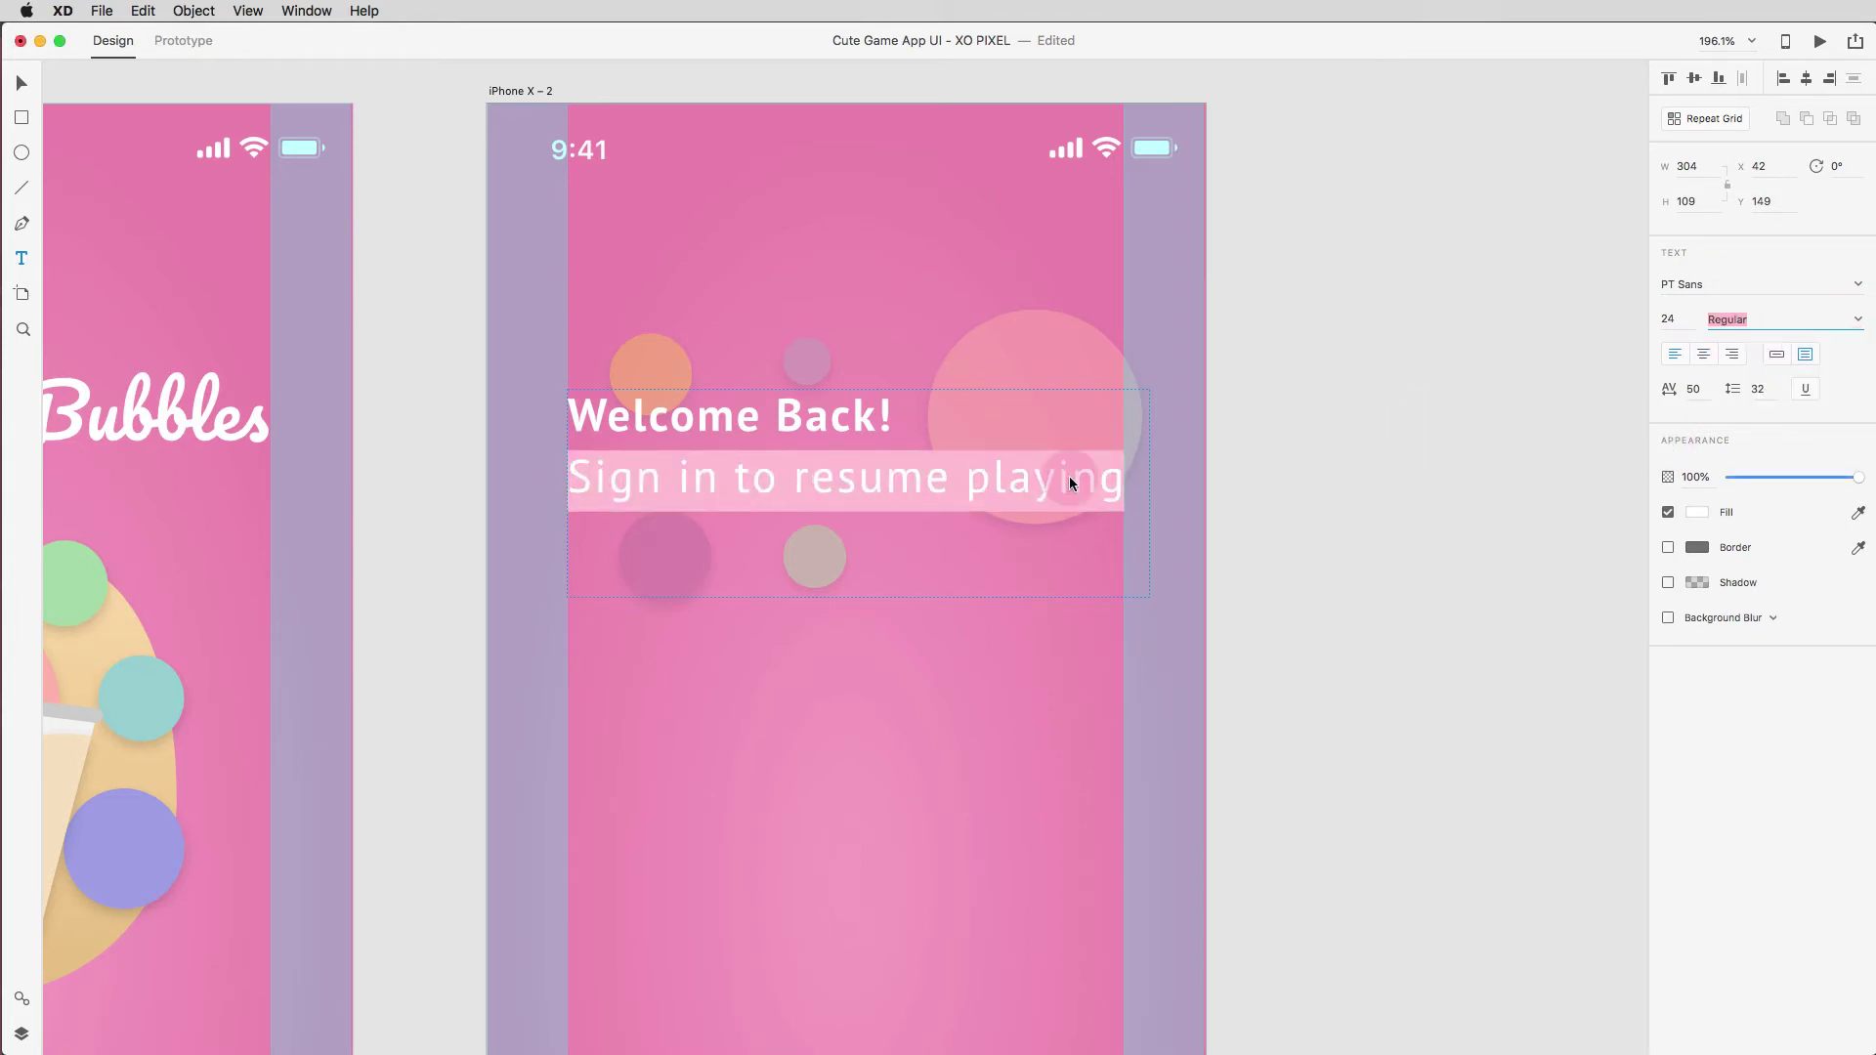
click(986, 692)
Shorten the welcome text box to fit two lines and move it down slightly.
key(v)
drag(858, 598, 864, 518)
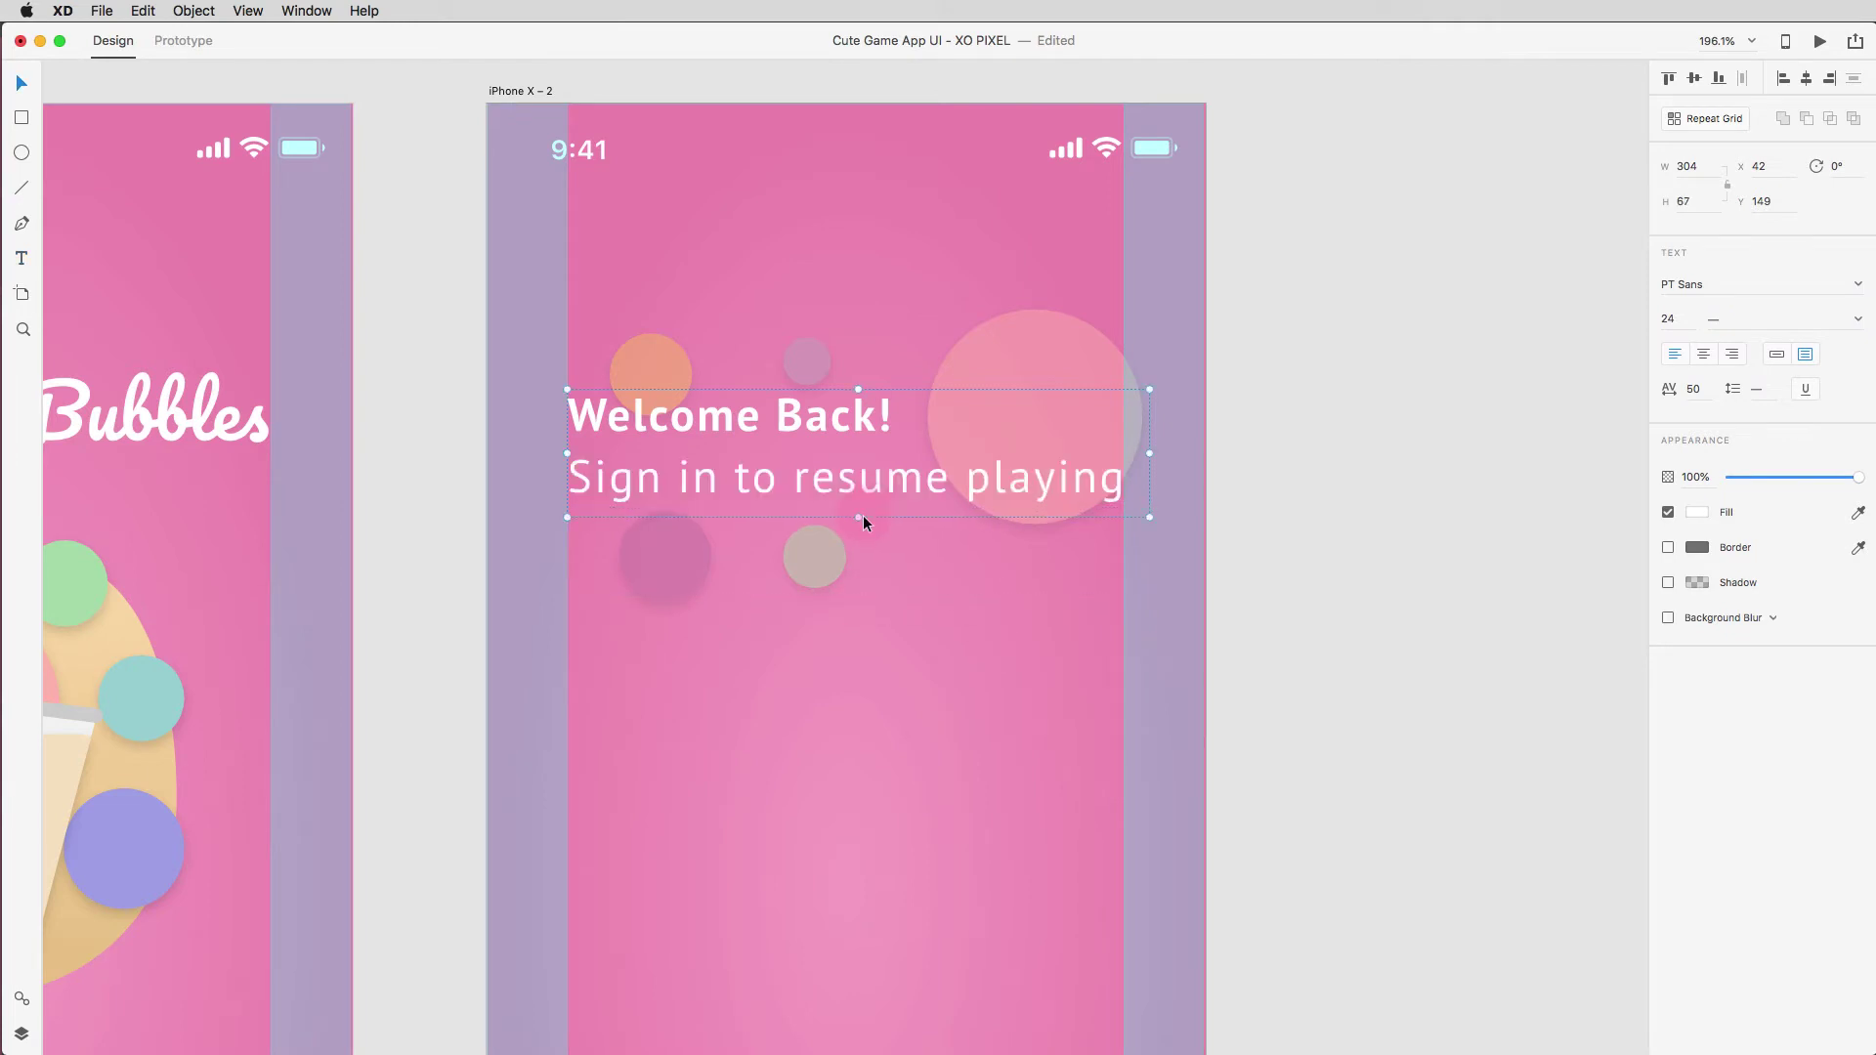
drag(850, 427, 848, 436)
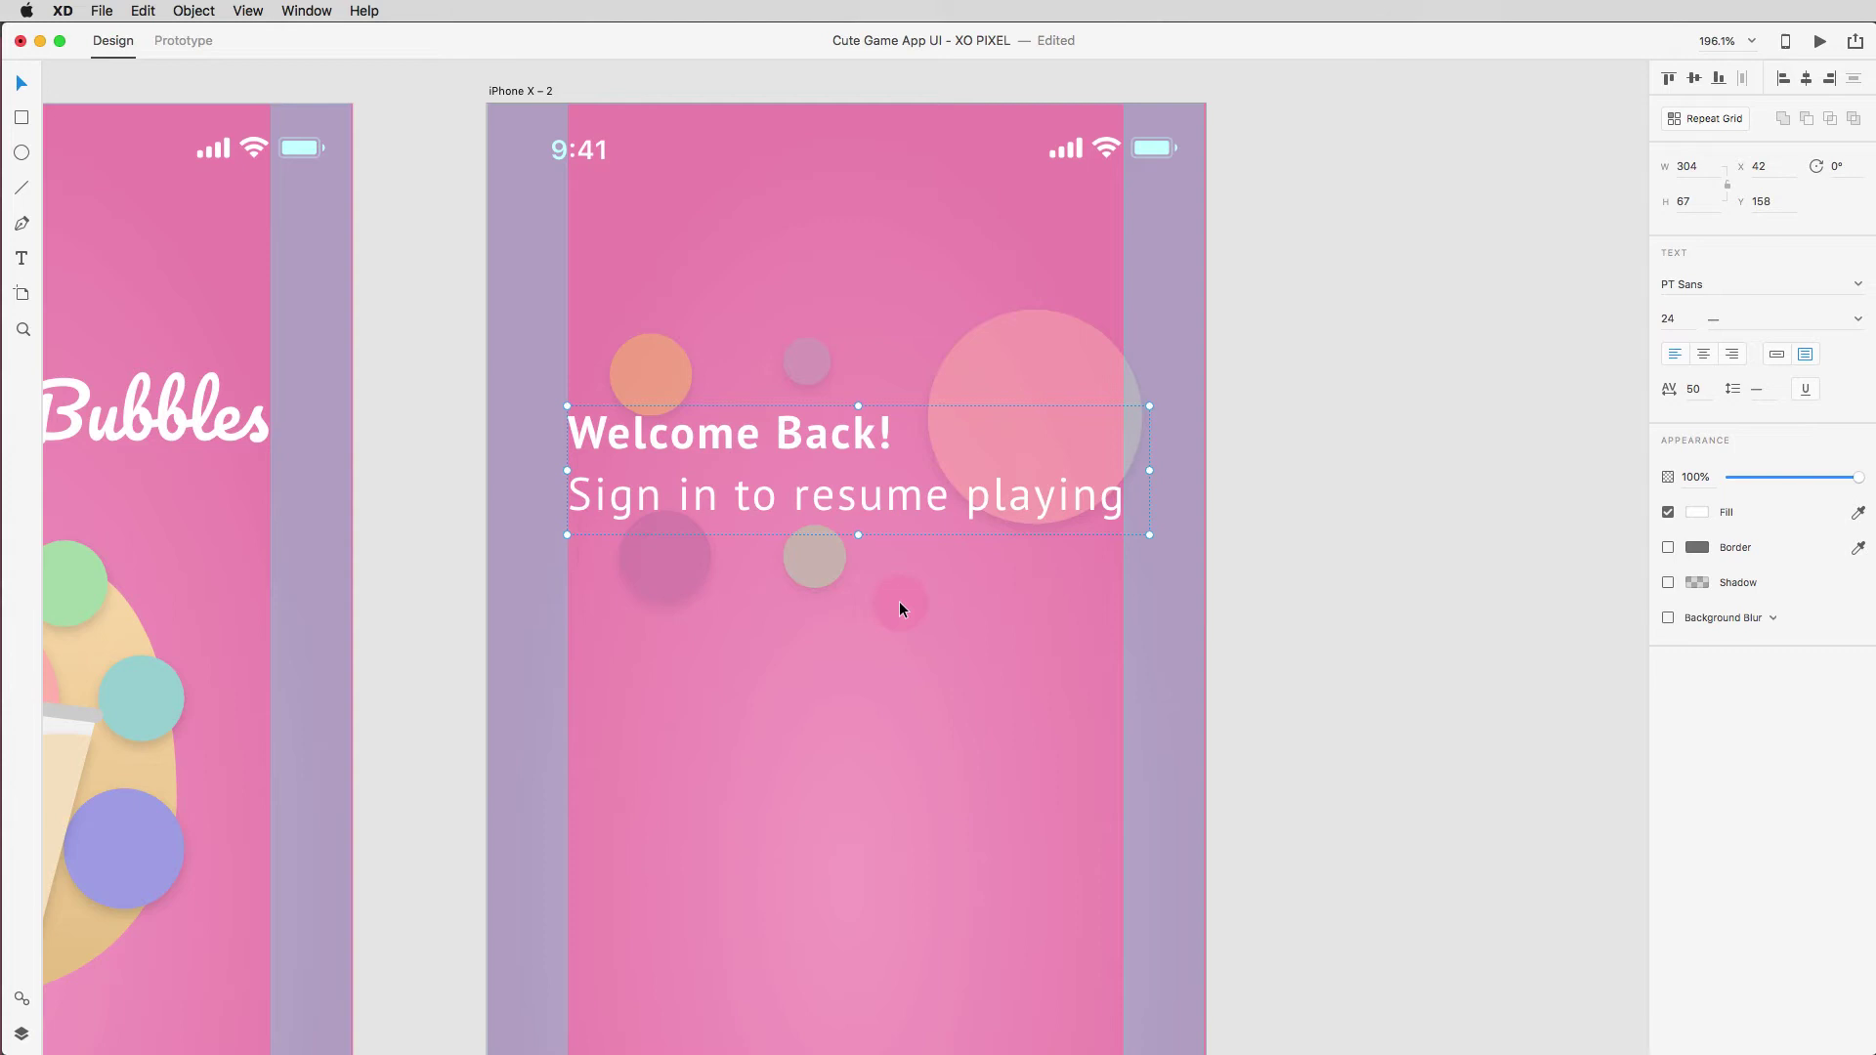
key(Escape)
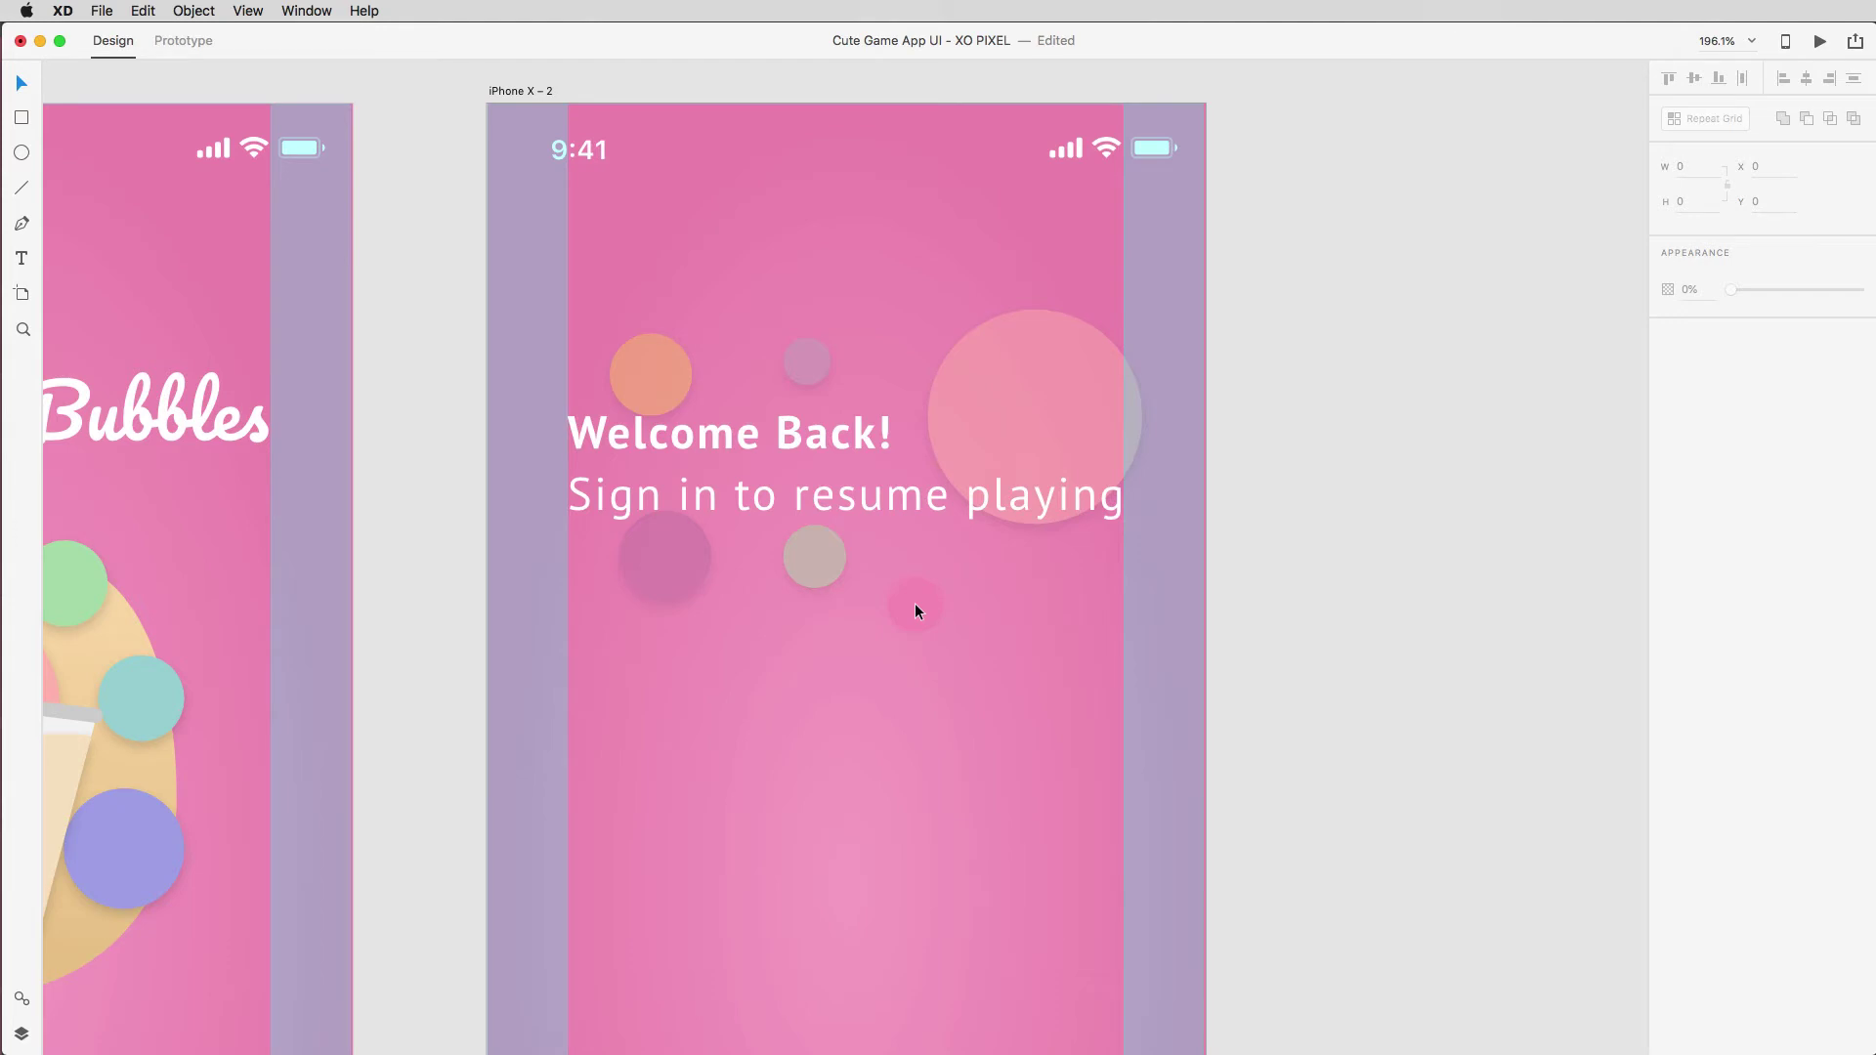
Draw two horizontal lines across the login screen, one above the other.
scroll(916, 610, down, 5)
key(l)
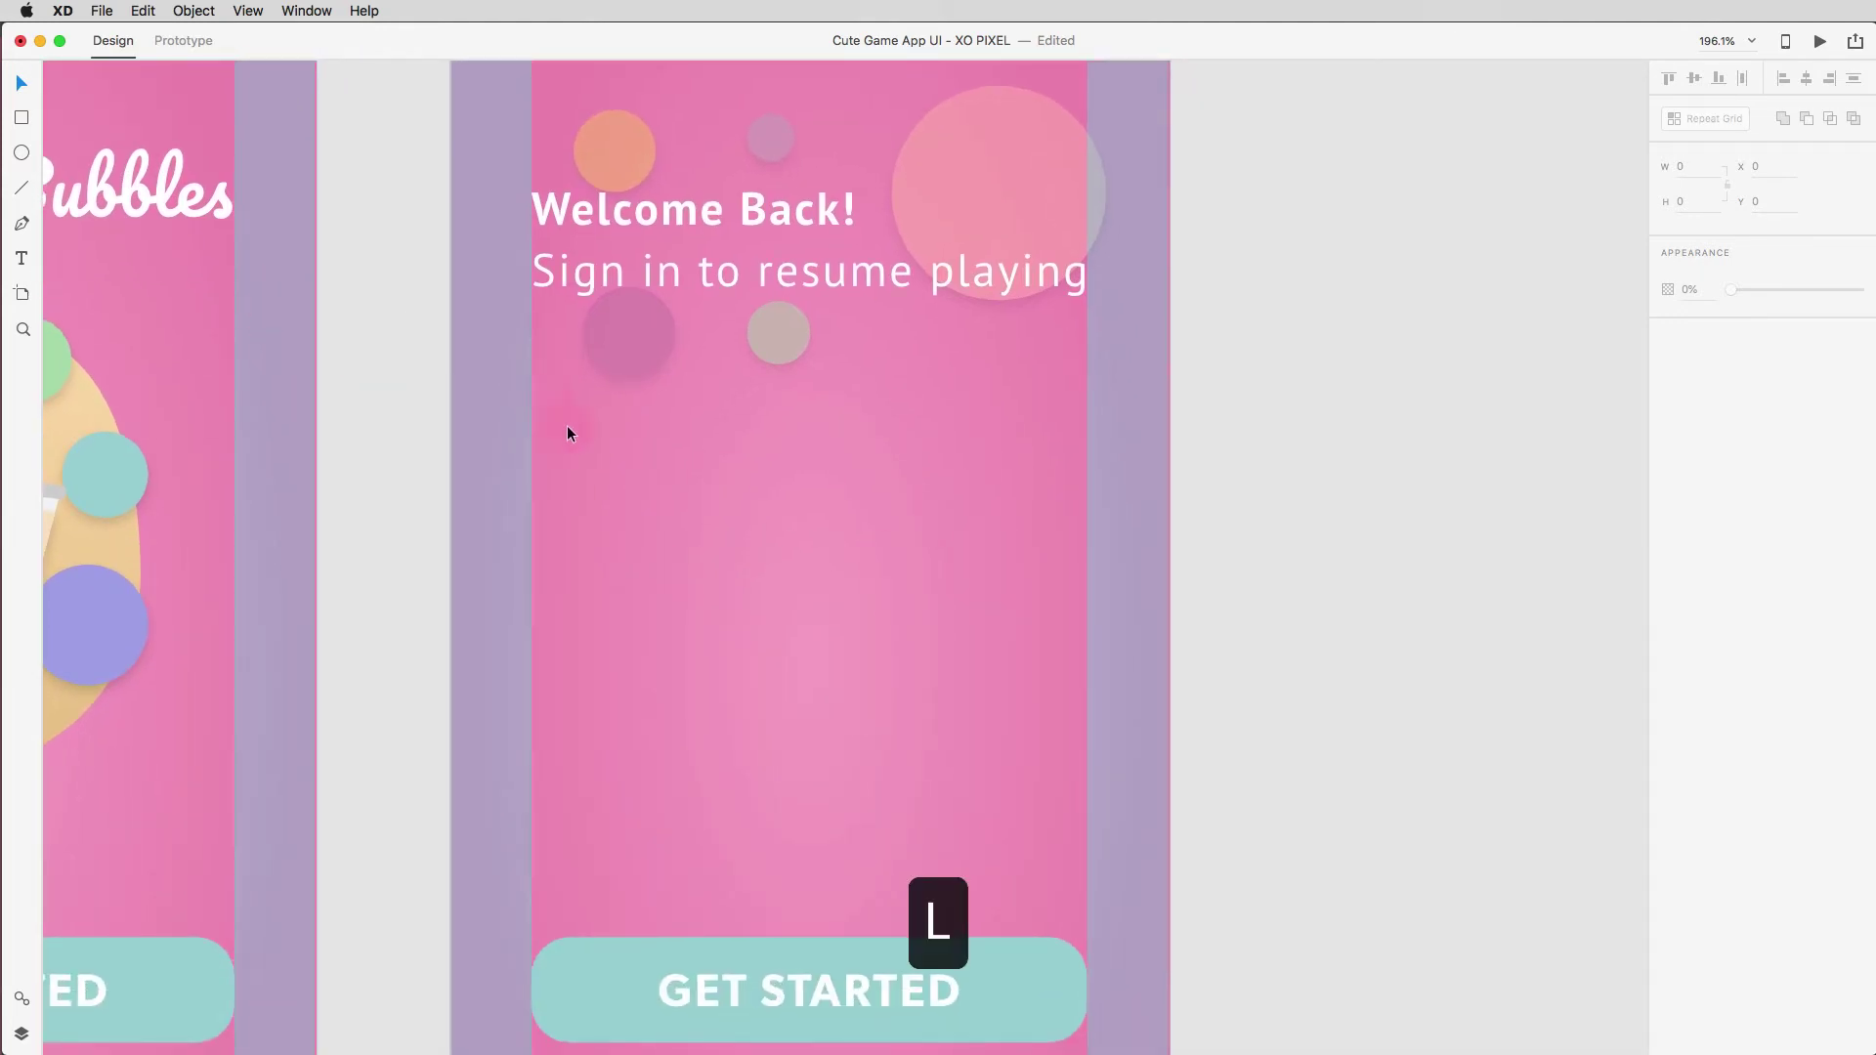
drag(527, 510, 1088, 531)
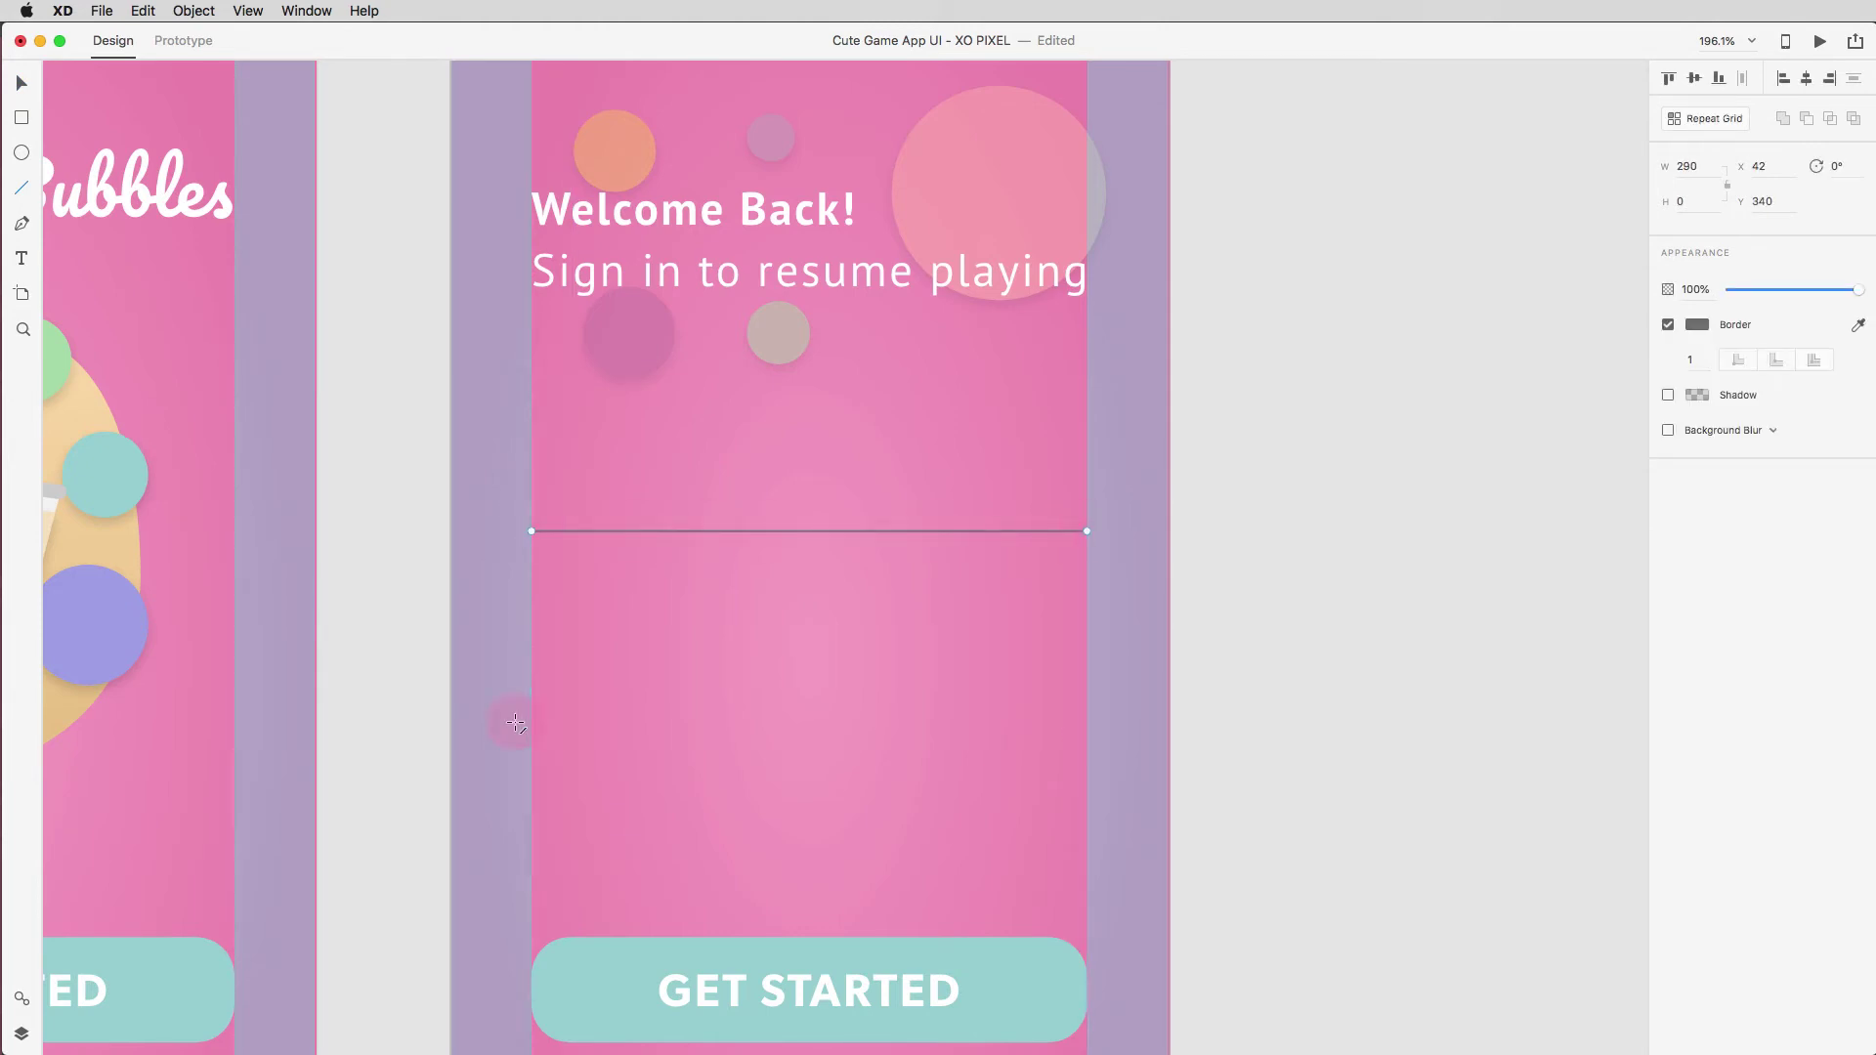
drag(529, 728, 1087, 726)
Style both lines with a white border of width 2.
key(v)
shift+click(1039, 532)
click(1698, 325)
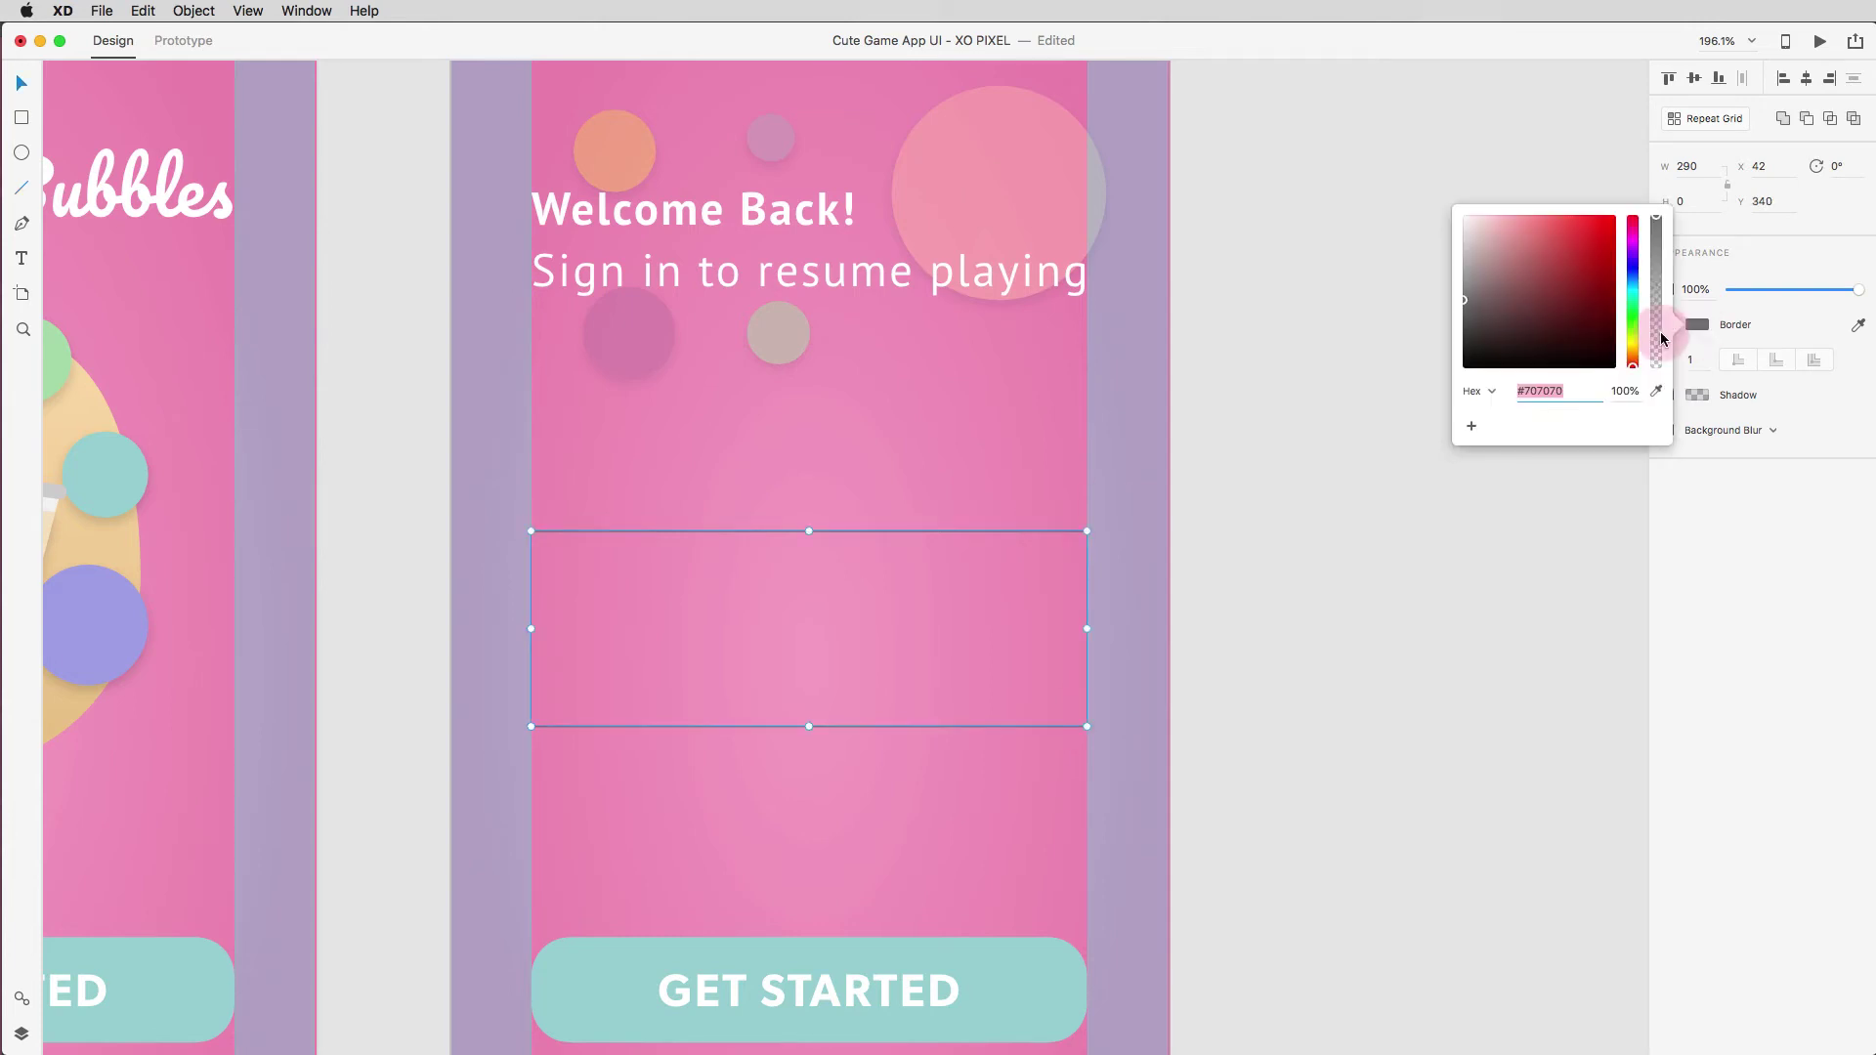
drag(1544, 283, 1433, 194)
click(1704, 423)
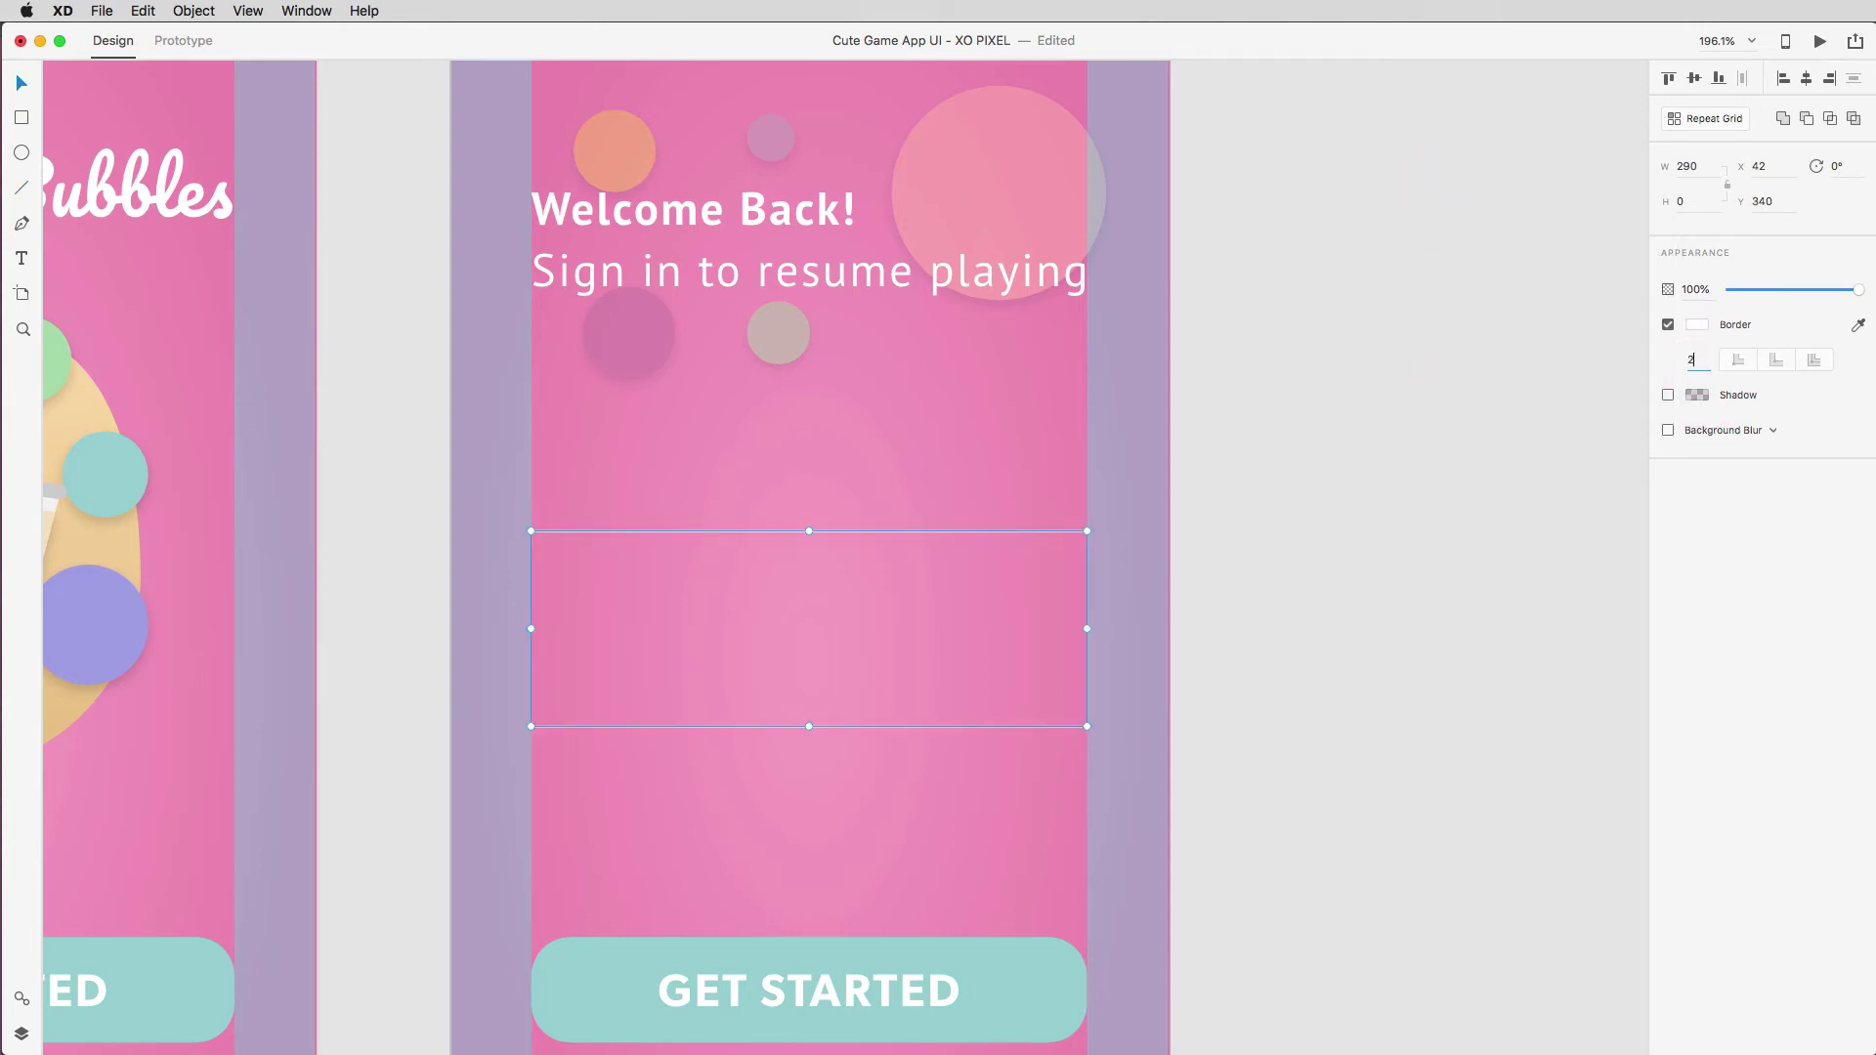
click(1485, 474)
Add 'Username' and 'Password' text labels above the upper and lower lines.
key(t)
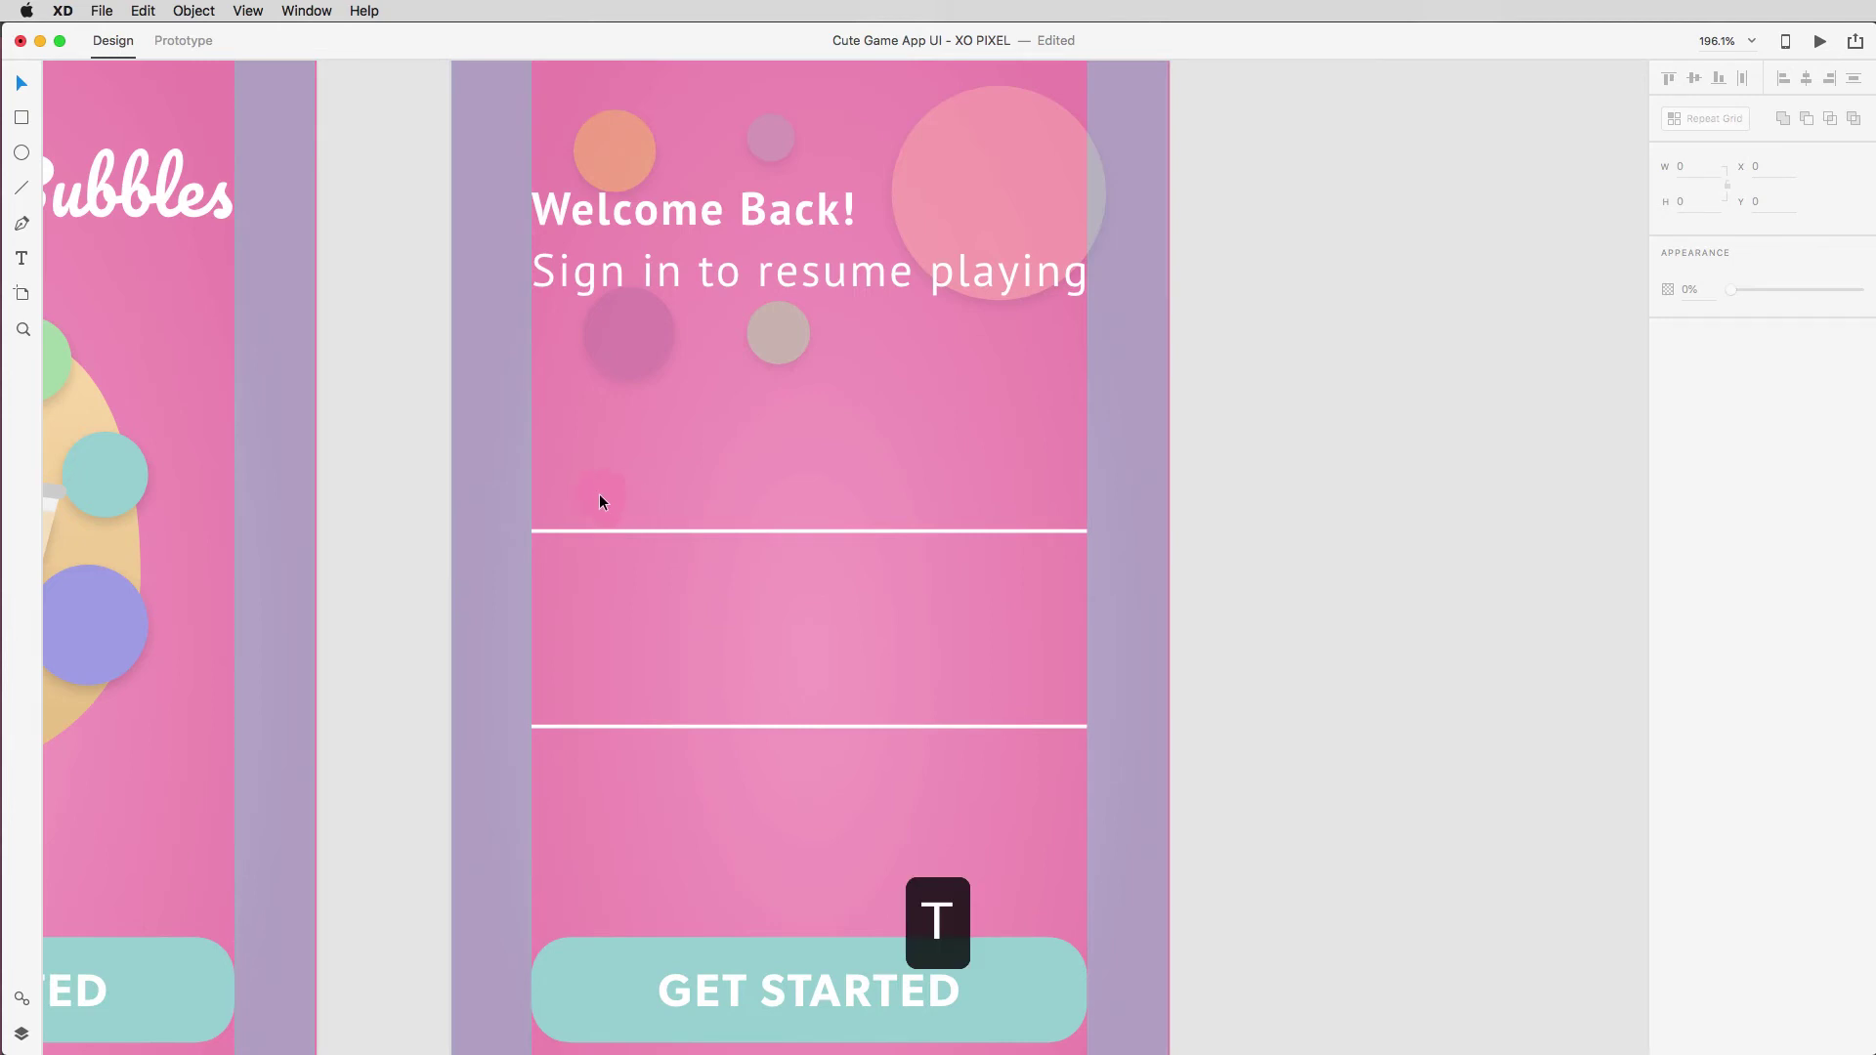
click(551, 483)
text(Userna,)
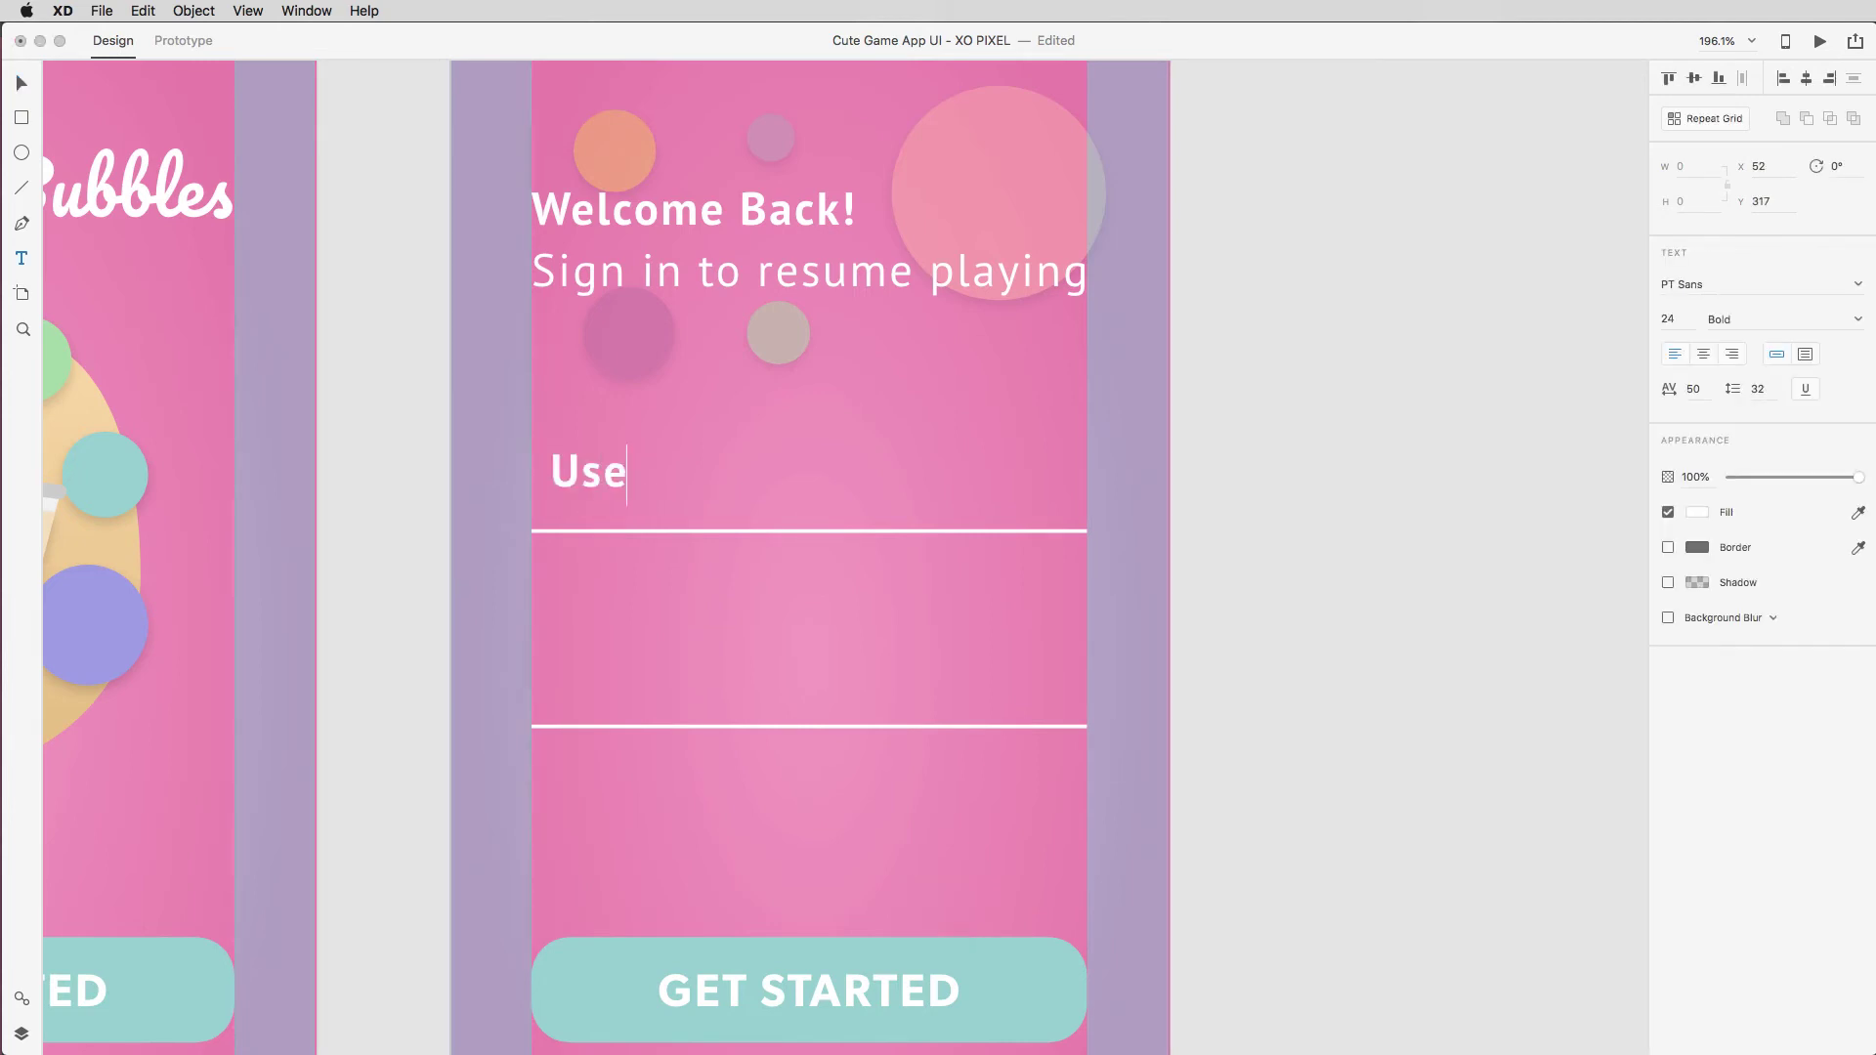
key(BackSpace)
text(me)
key(BackSpace)
key(BackSpace)
key(BackSpace)
key(BackSpace)
key(BackSpace)
key(BackSpace)
key(BackSpace)
key(BackSpace)
text(Username)
click(550, 673)
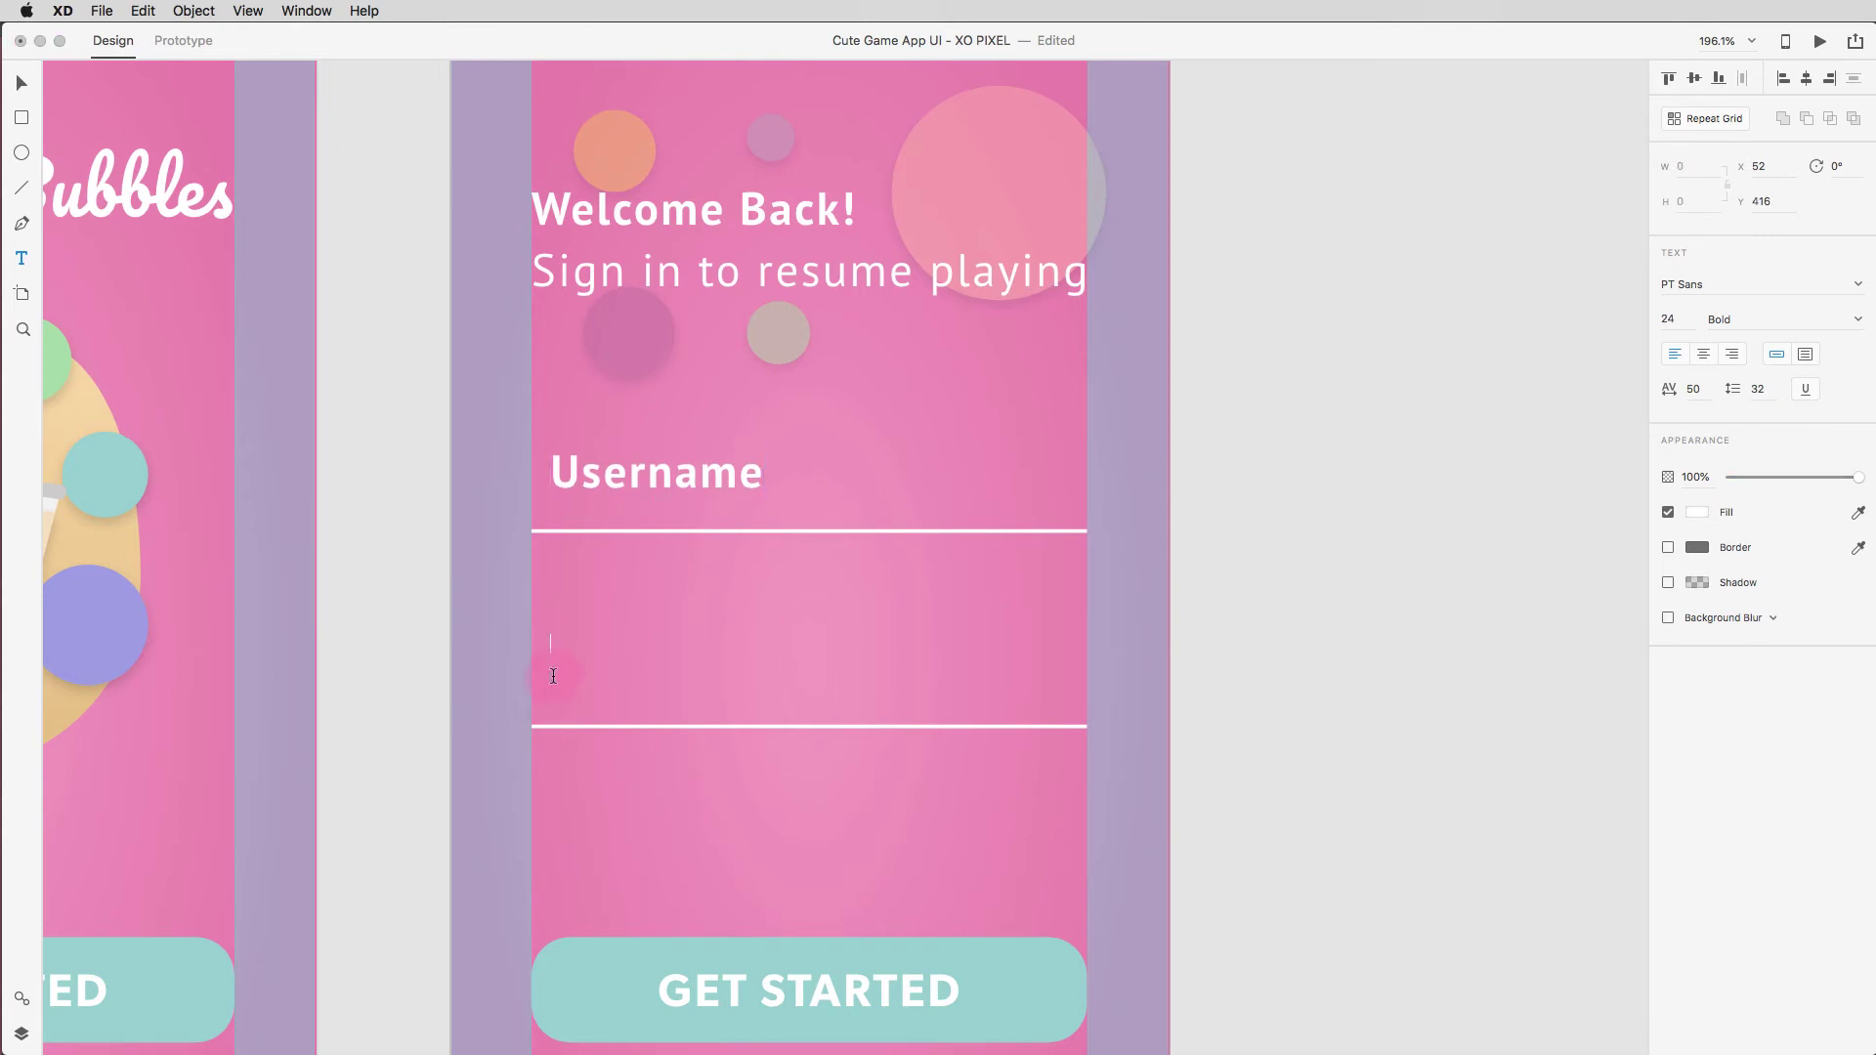
text(Password)
key(Escape)
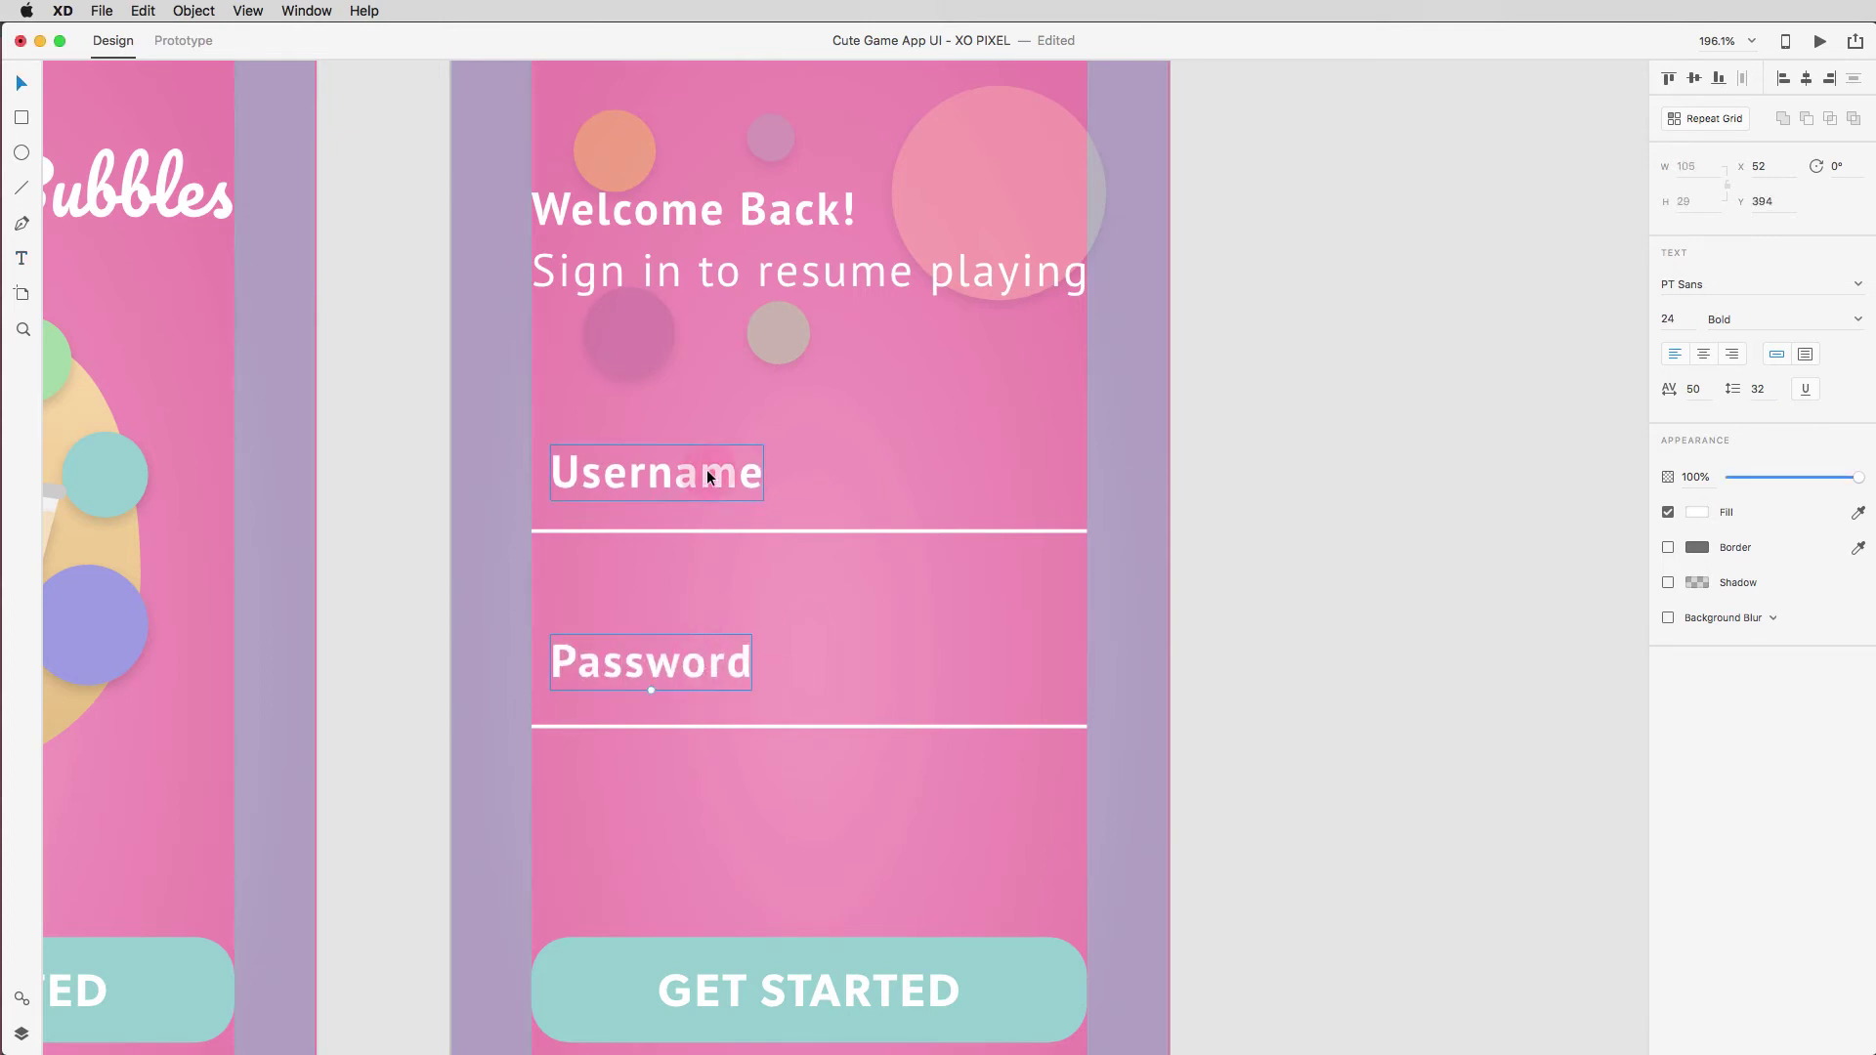
Set both labels' font size to 16.
shift+click(708, 473)
click(1668, 318)
text(16)
key(Return)
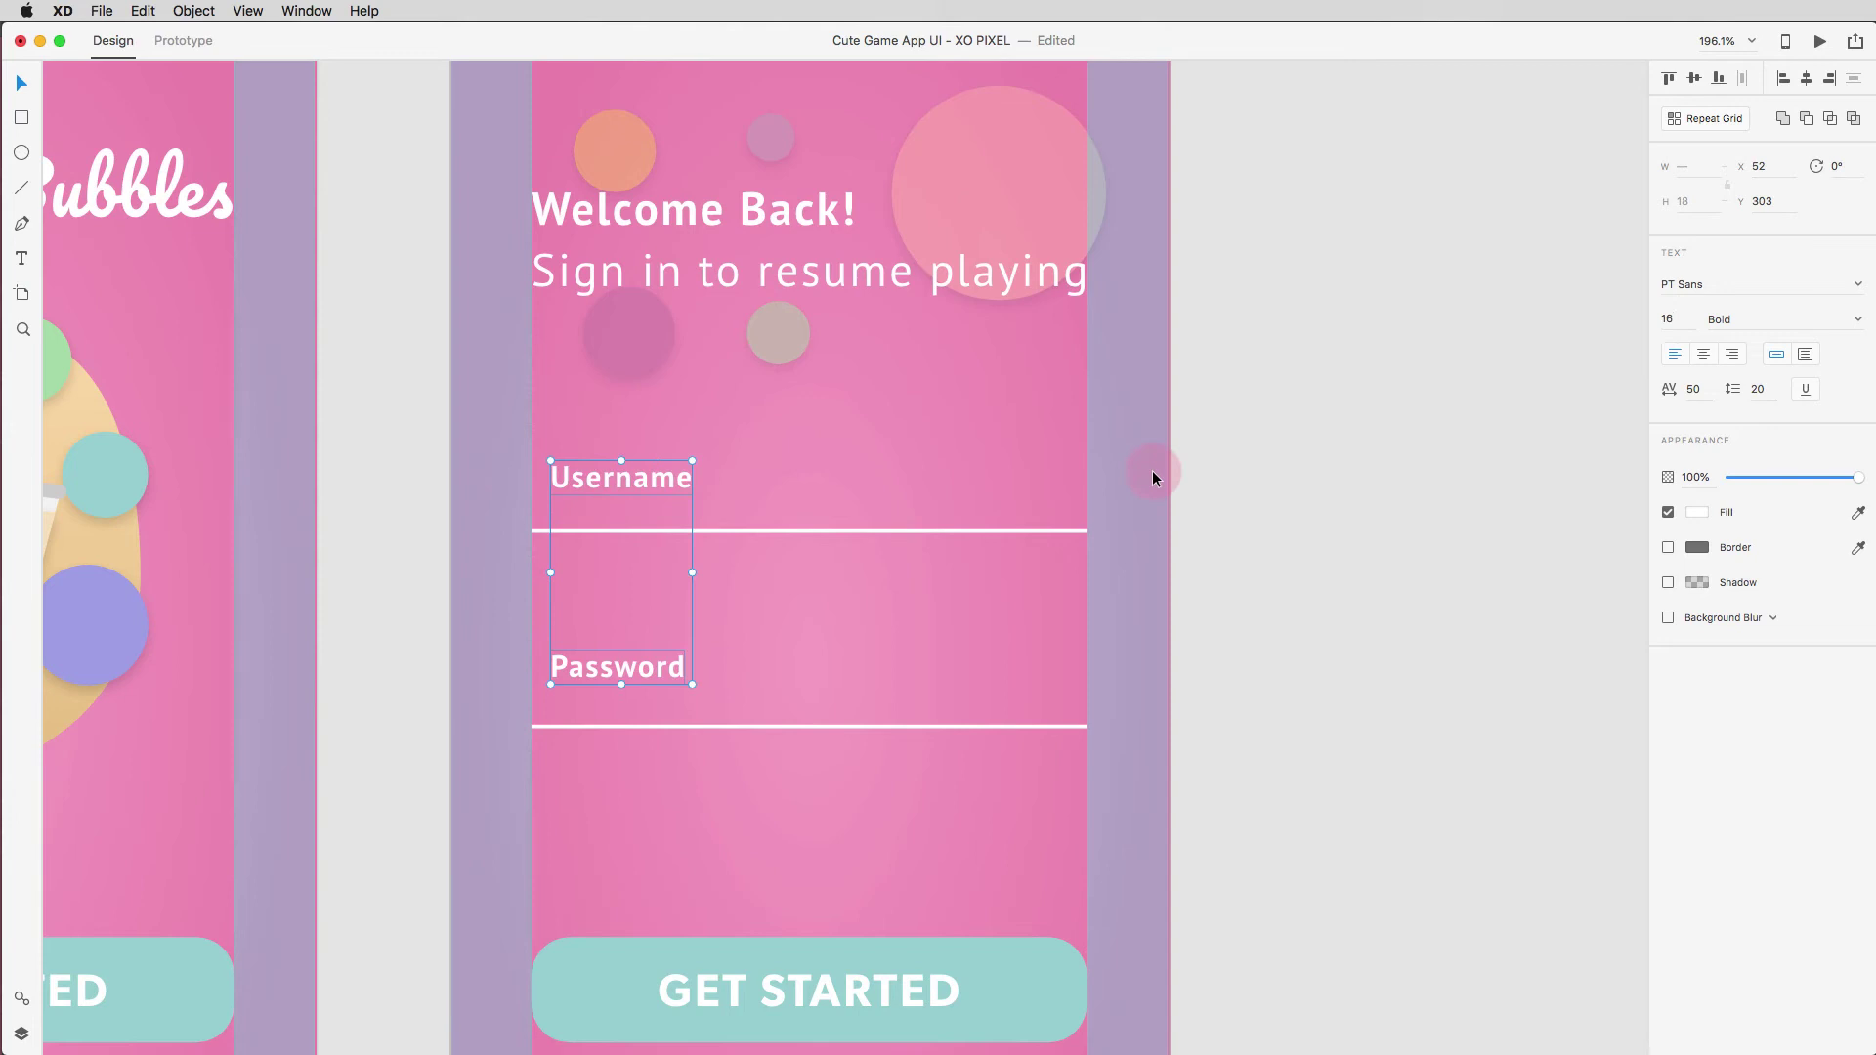
click(1331, 498)
Align the Username and Password labels with the lines' left edge, raising Username slightly.
drag(608, 477, 590, 473)
drag(577, 666, 560, 660)
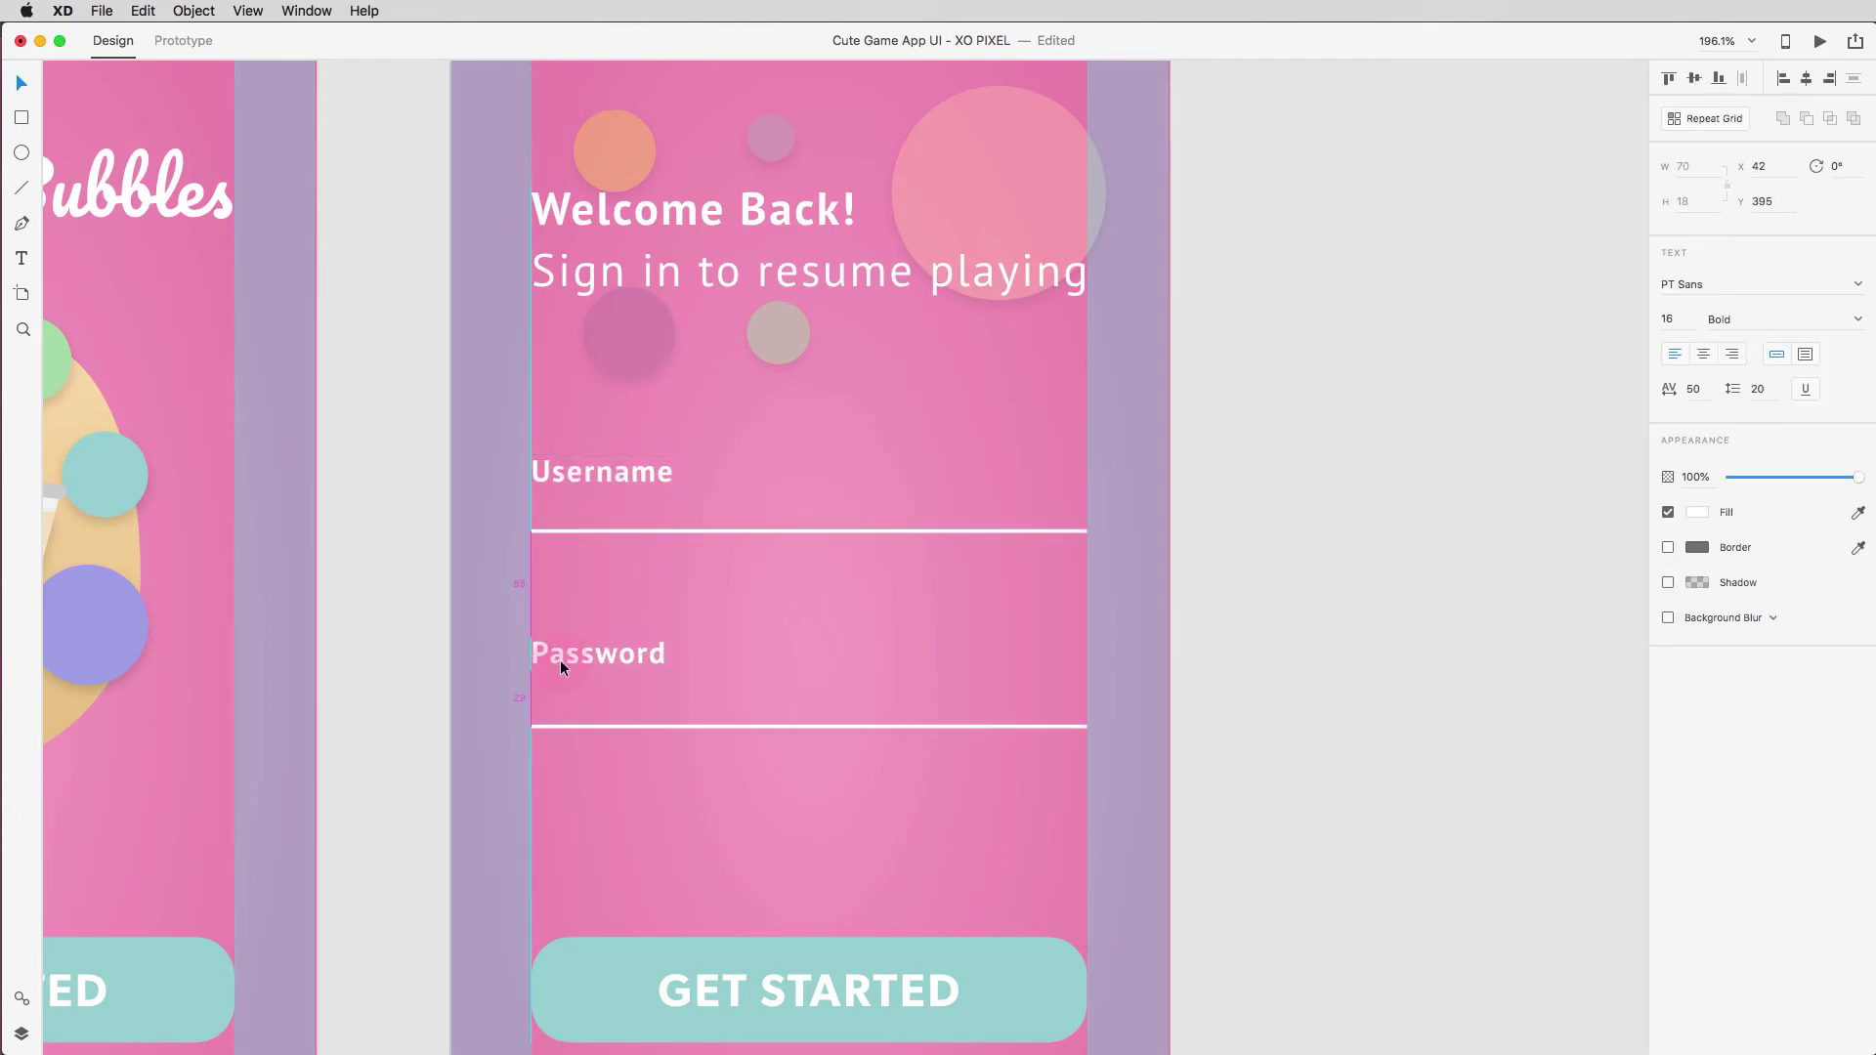
drag(594, 475, 592, 461)
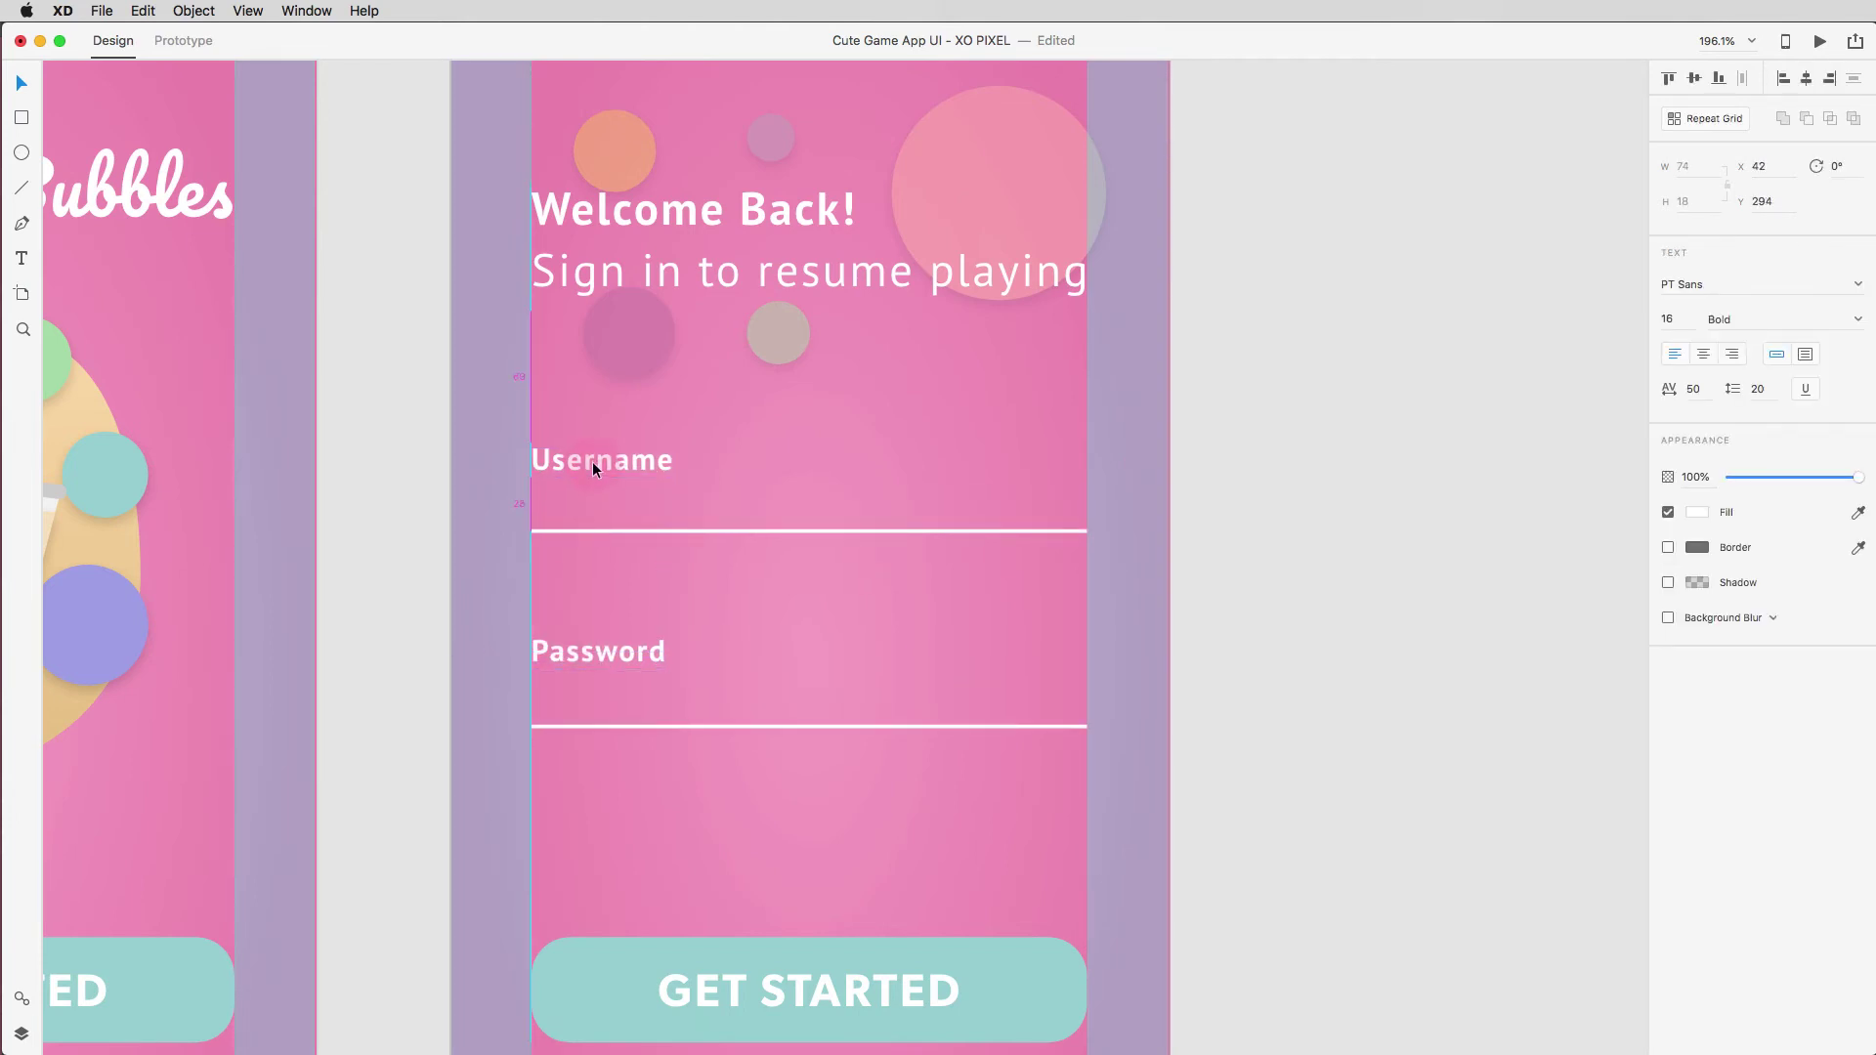
shift+click(579, 532)
Move both labelled fields lower, then nudge Username and its underline up.
shift+click(567, 650)
shift+click(555, 726)
mouse_move(556, 727)
mouse_down()
mouse_move(548, 779)
mouse_move(548, 760)
mouse_up()
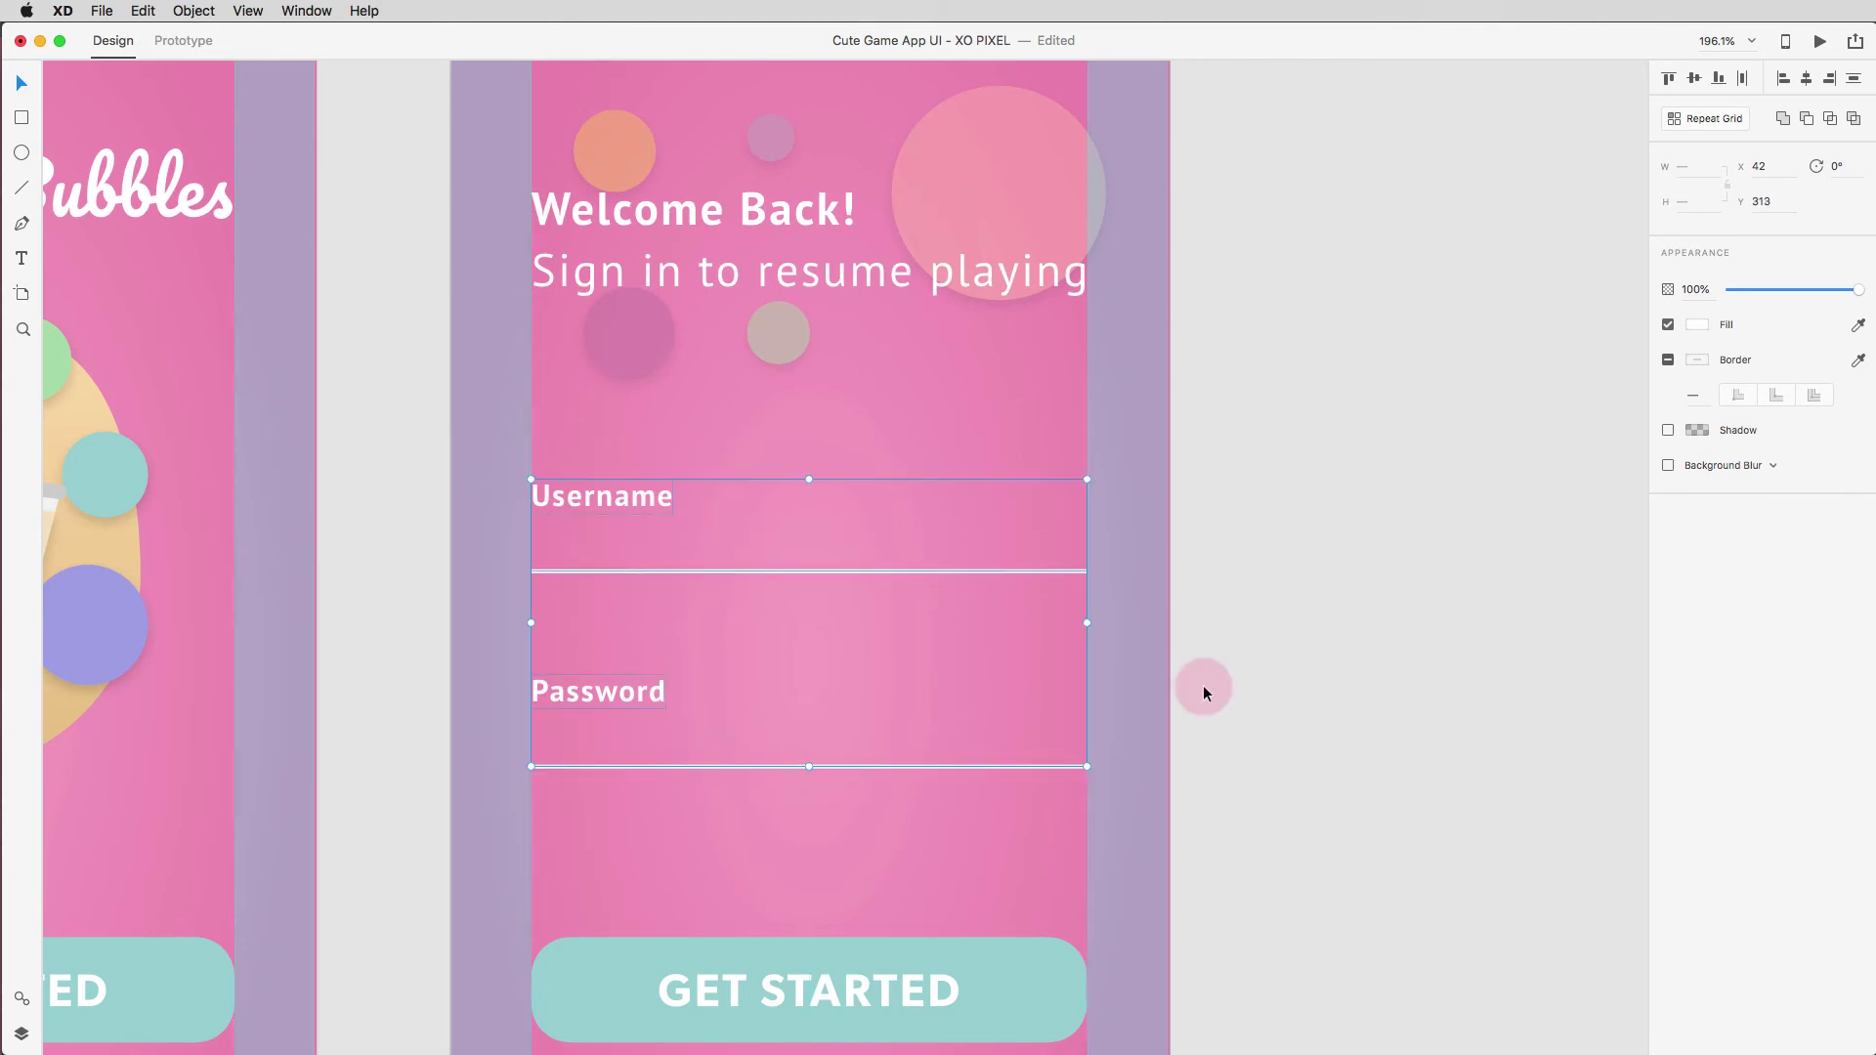
click(1202, 676)
click(602, 497)
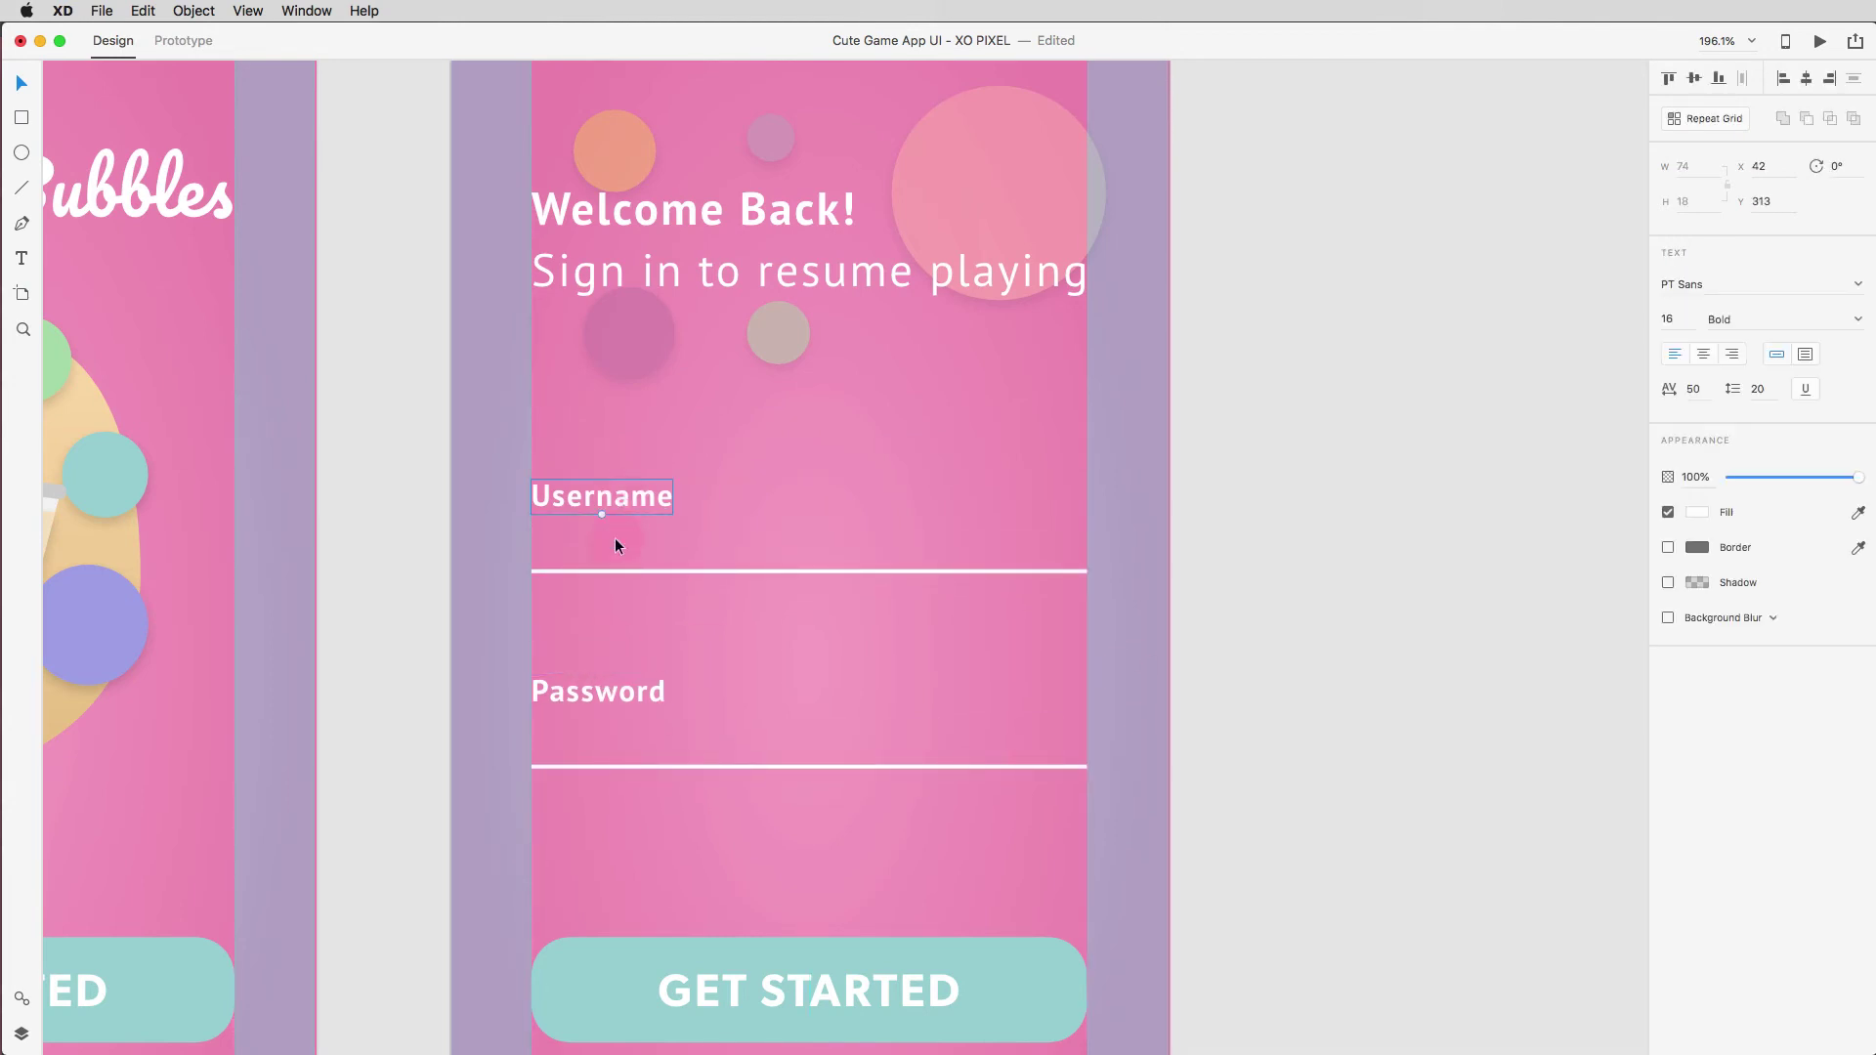
shift+click(610, 571)
key(Up)
key(Up)
key(Up)
key(Up)
key(Up)
key(Up)
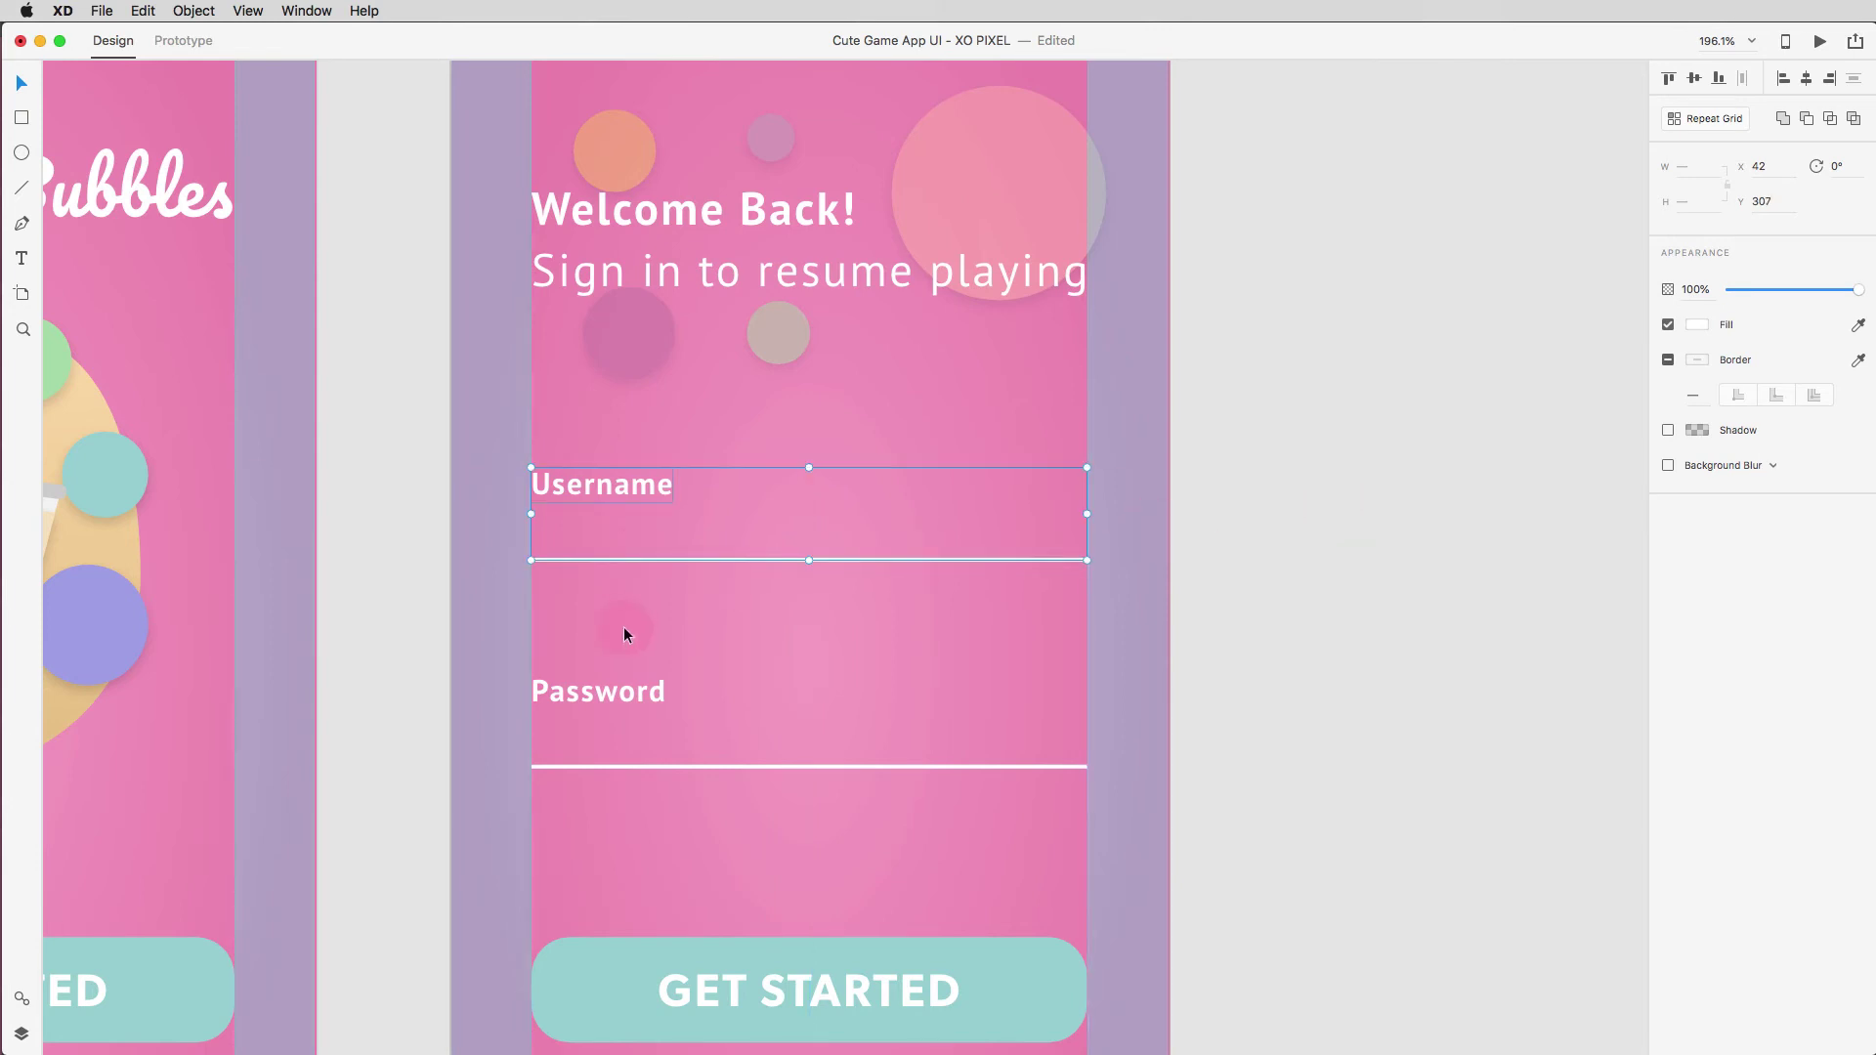
click(1093, 647)
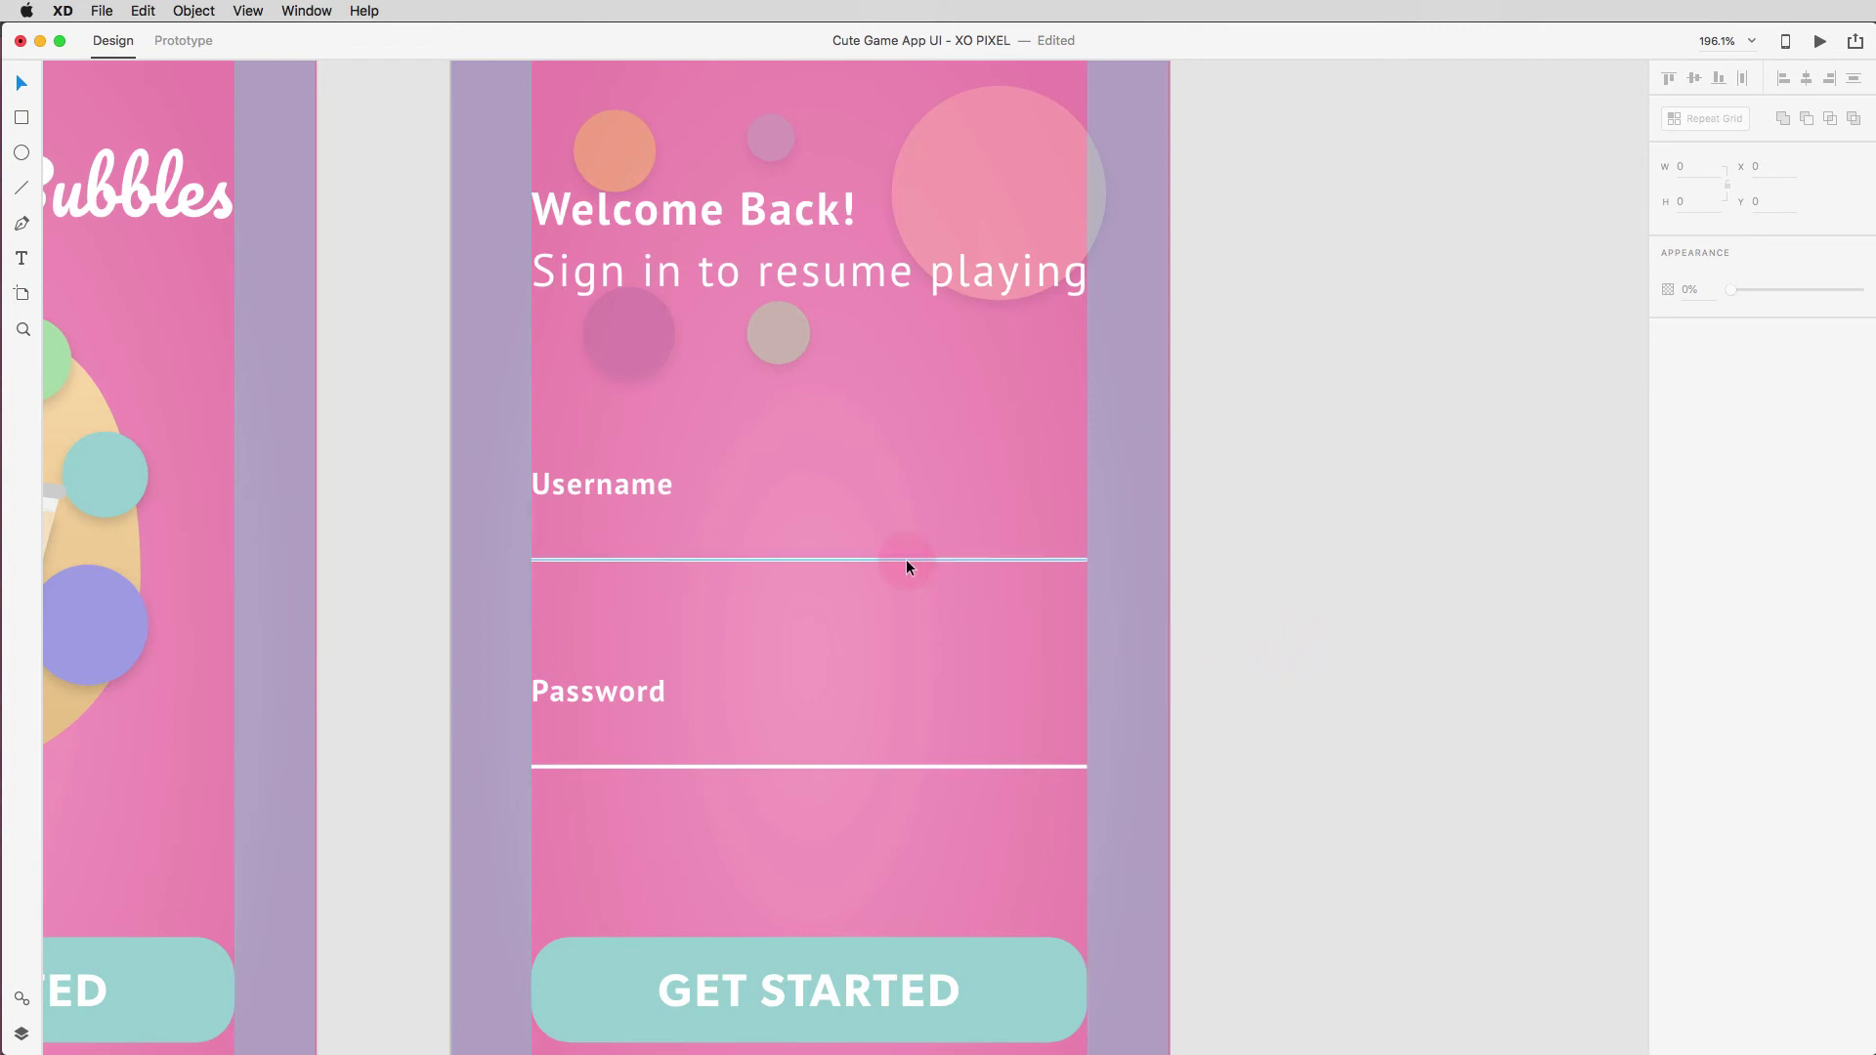
Fade the Password label and its line to 50% opacity.
click(583, 694)
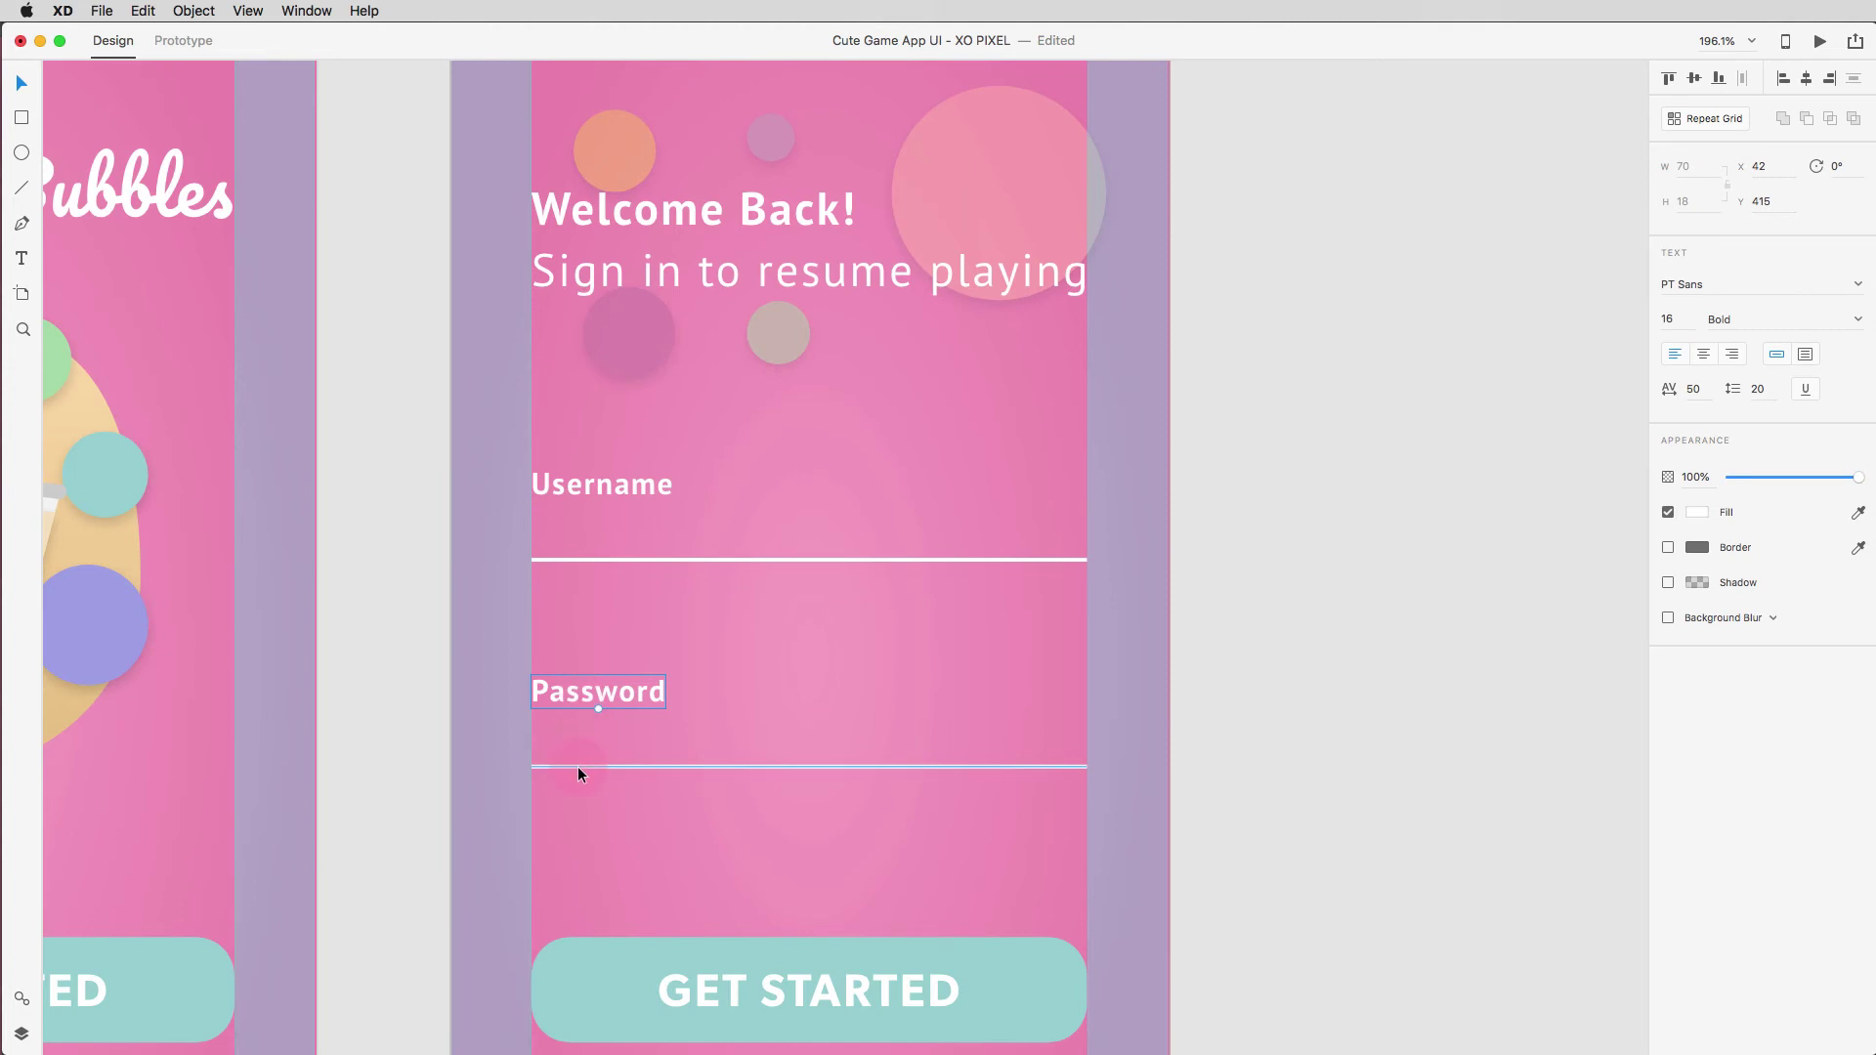
shift+click(578, 766)
key(5)
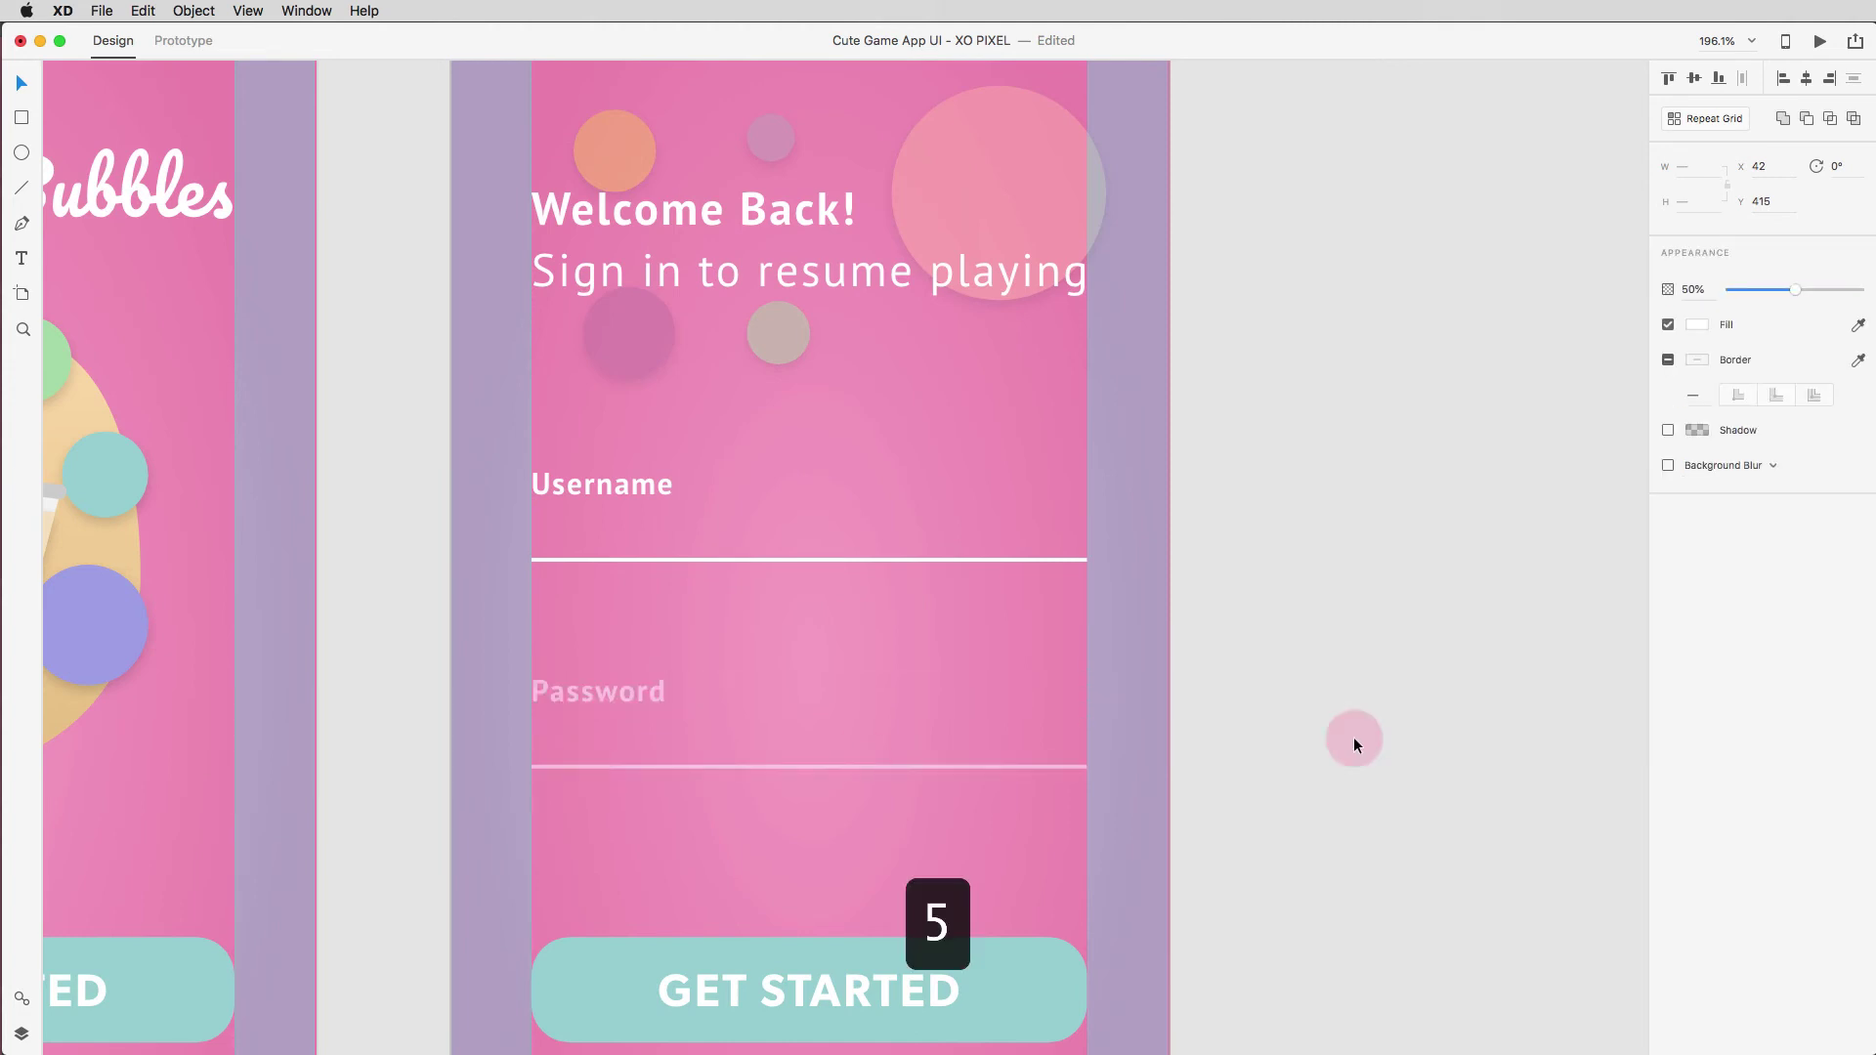
click(1282, 737)
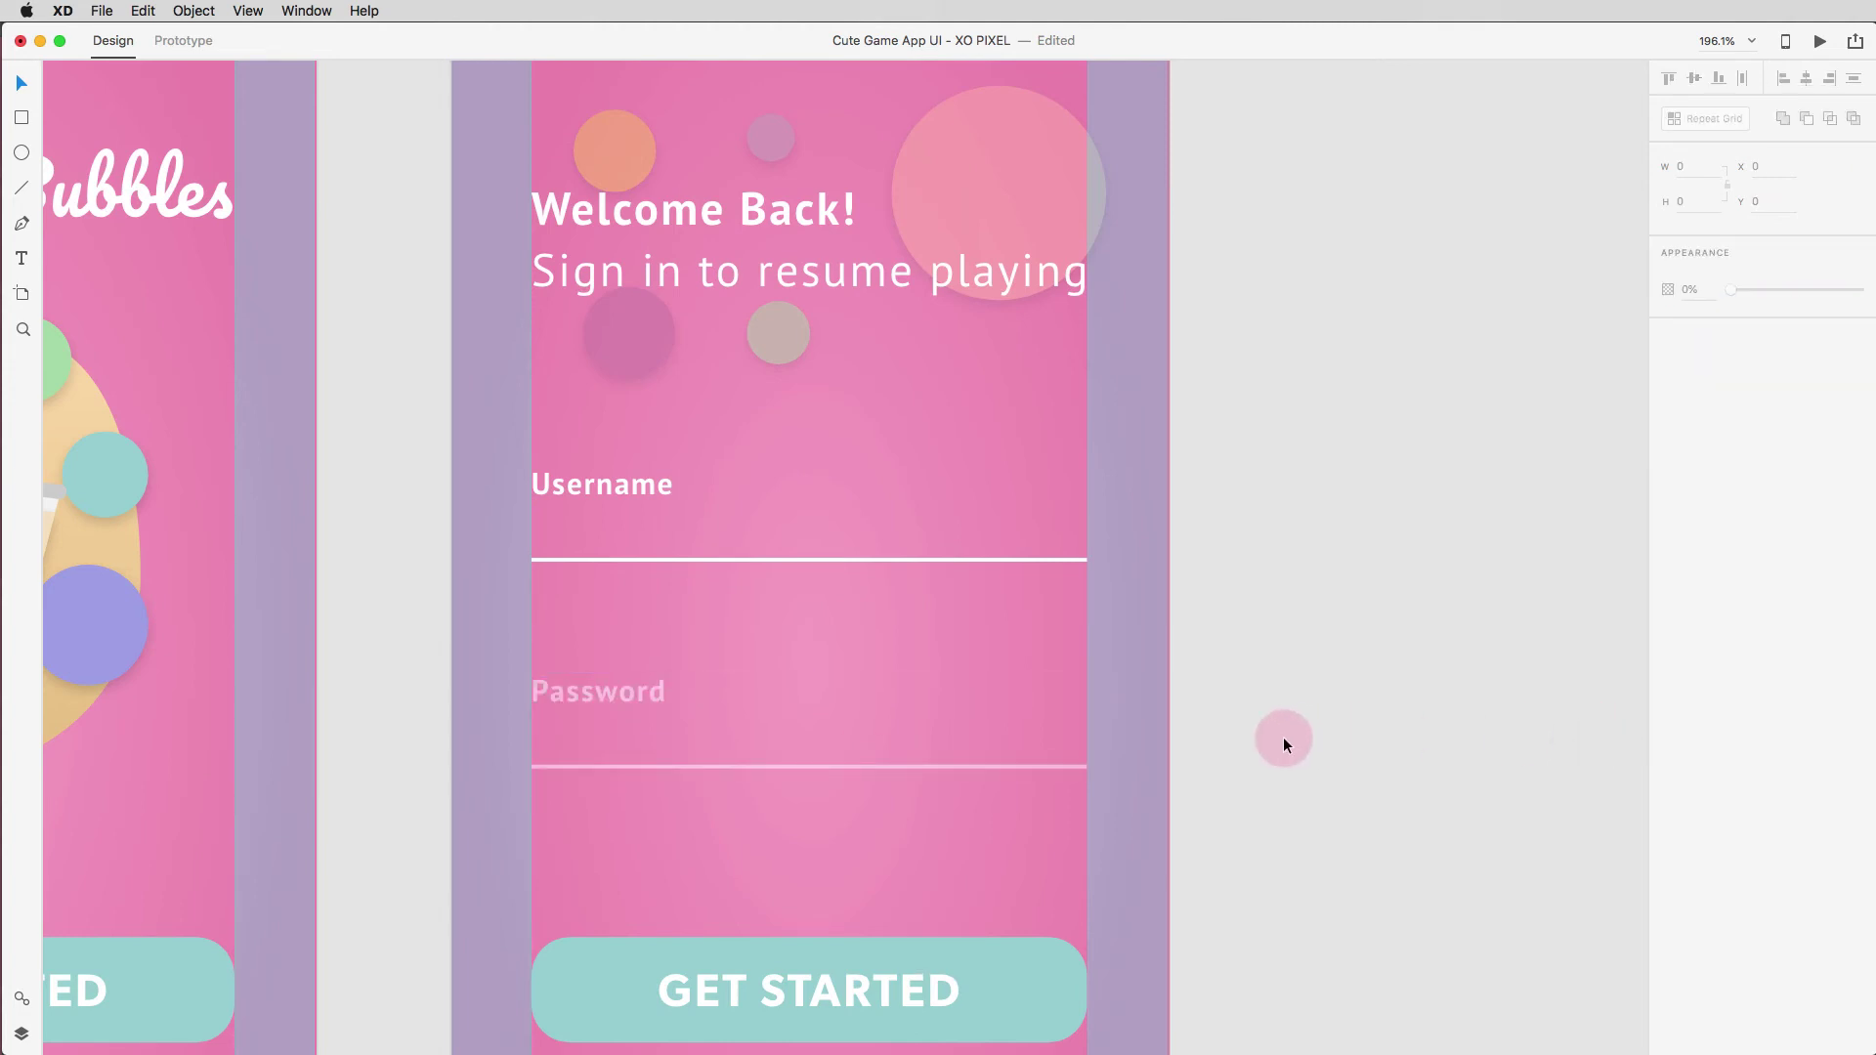
scroll(1282, 737, down, 2)
Change the button text from GET STARTED to LOGIN and centre it horizontally in the button.
key(super+shift+apostrophe)
scroll(1075, 704, up, 3)
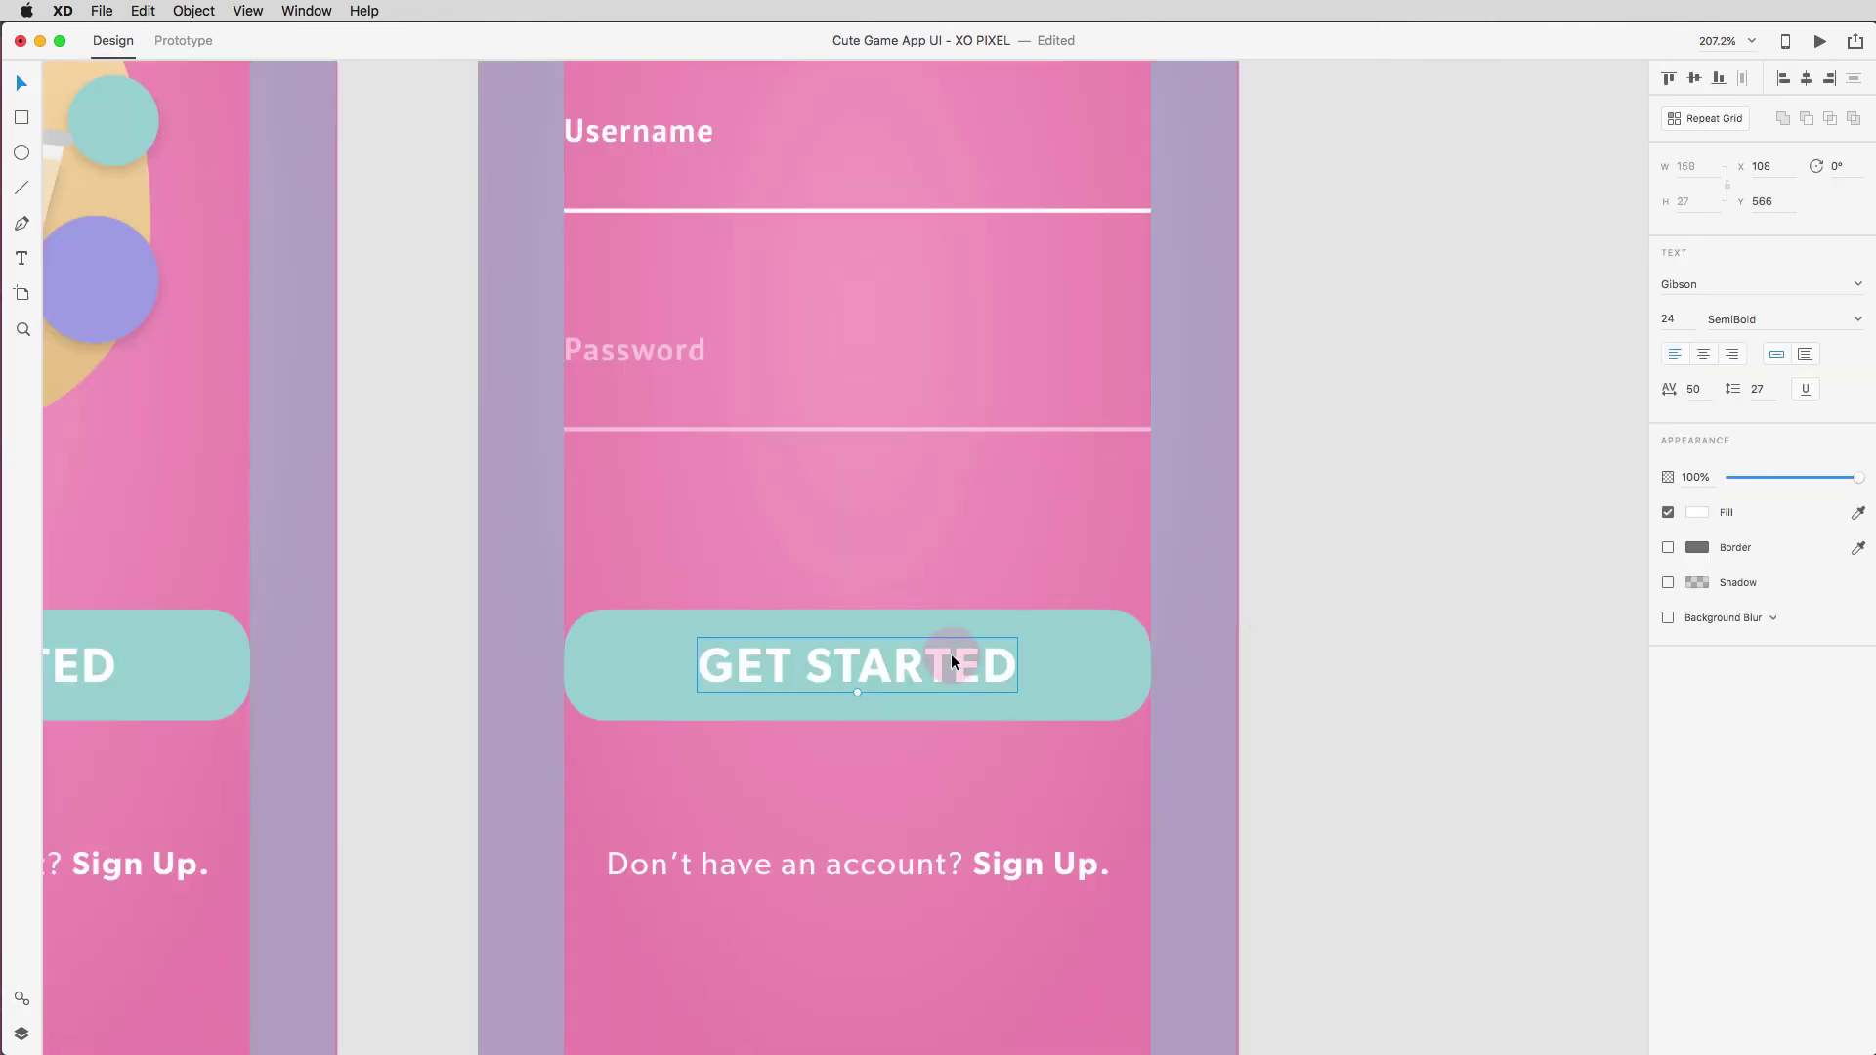
double_click(952, 654)
text(LO)
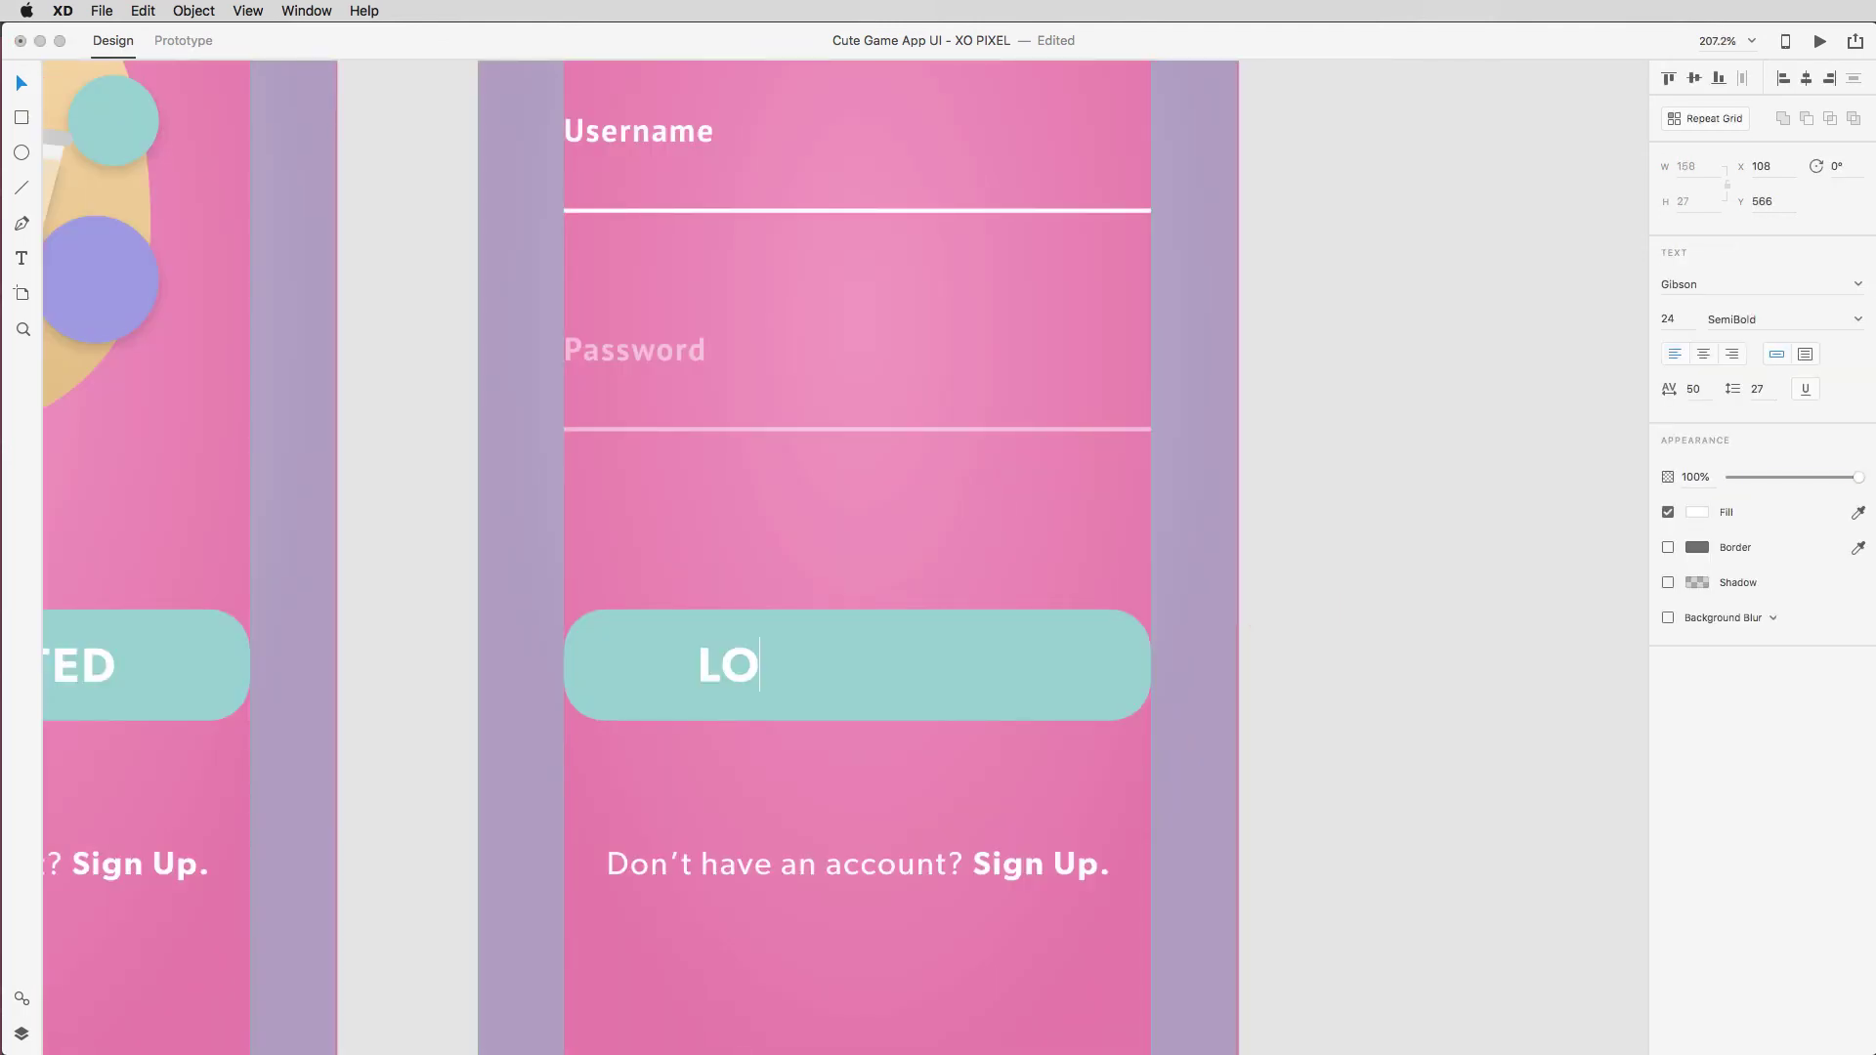
text(GIN)
click(1112, 665)
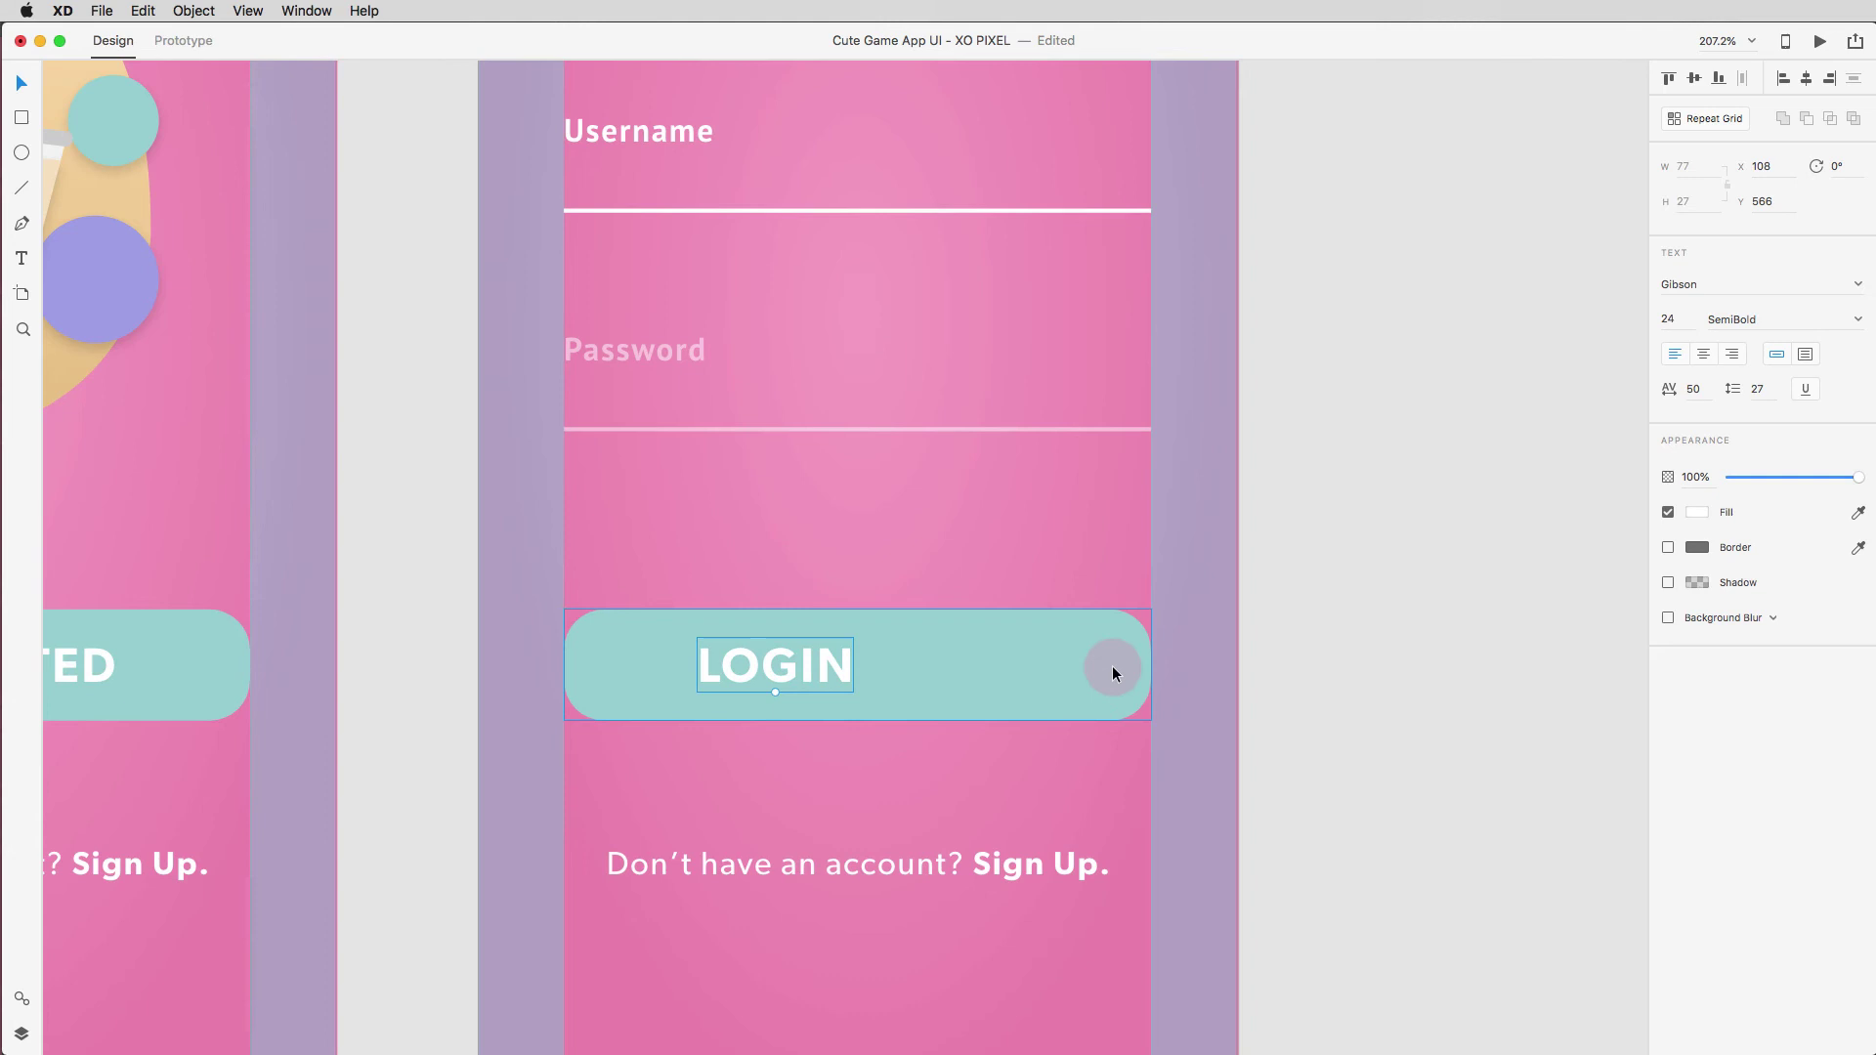
click(1701, 174)
click(1807, 78)
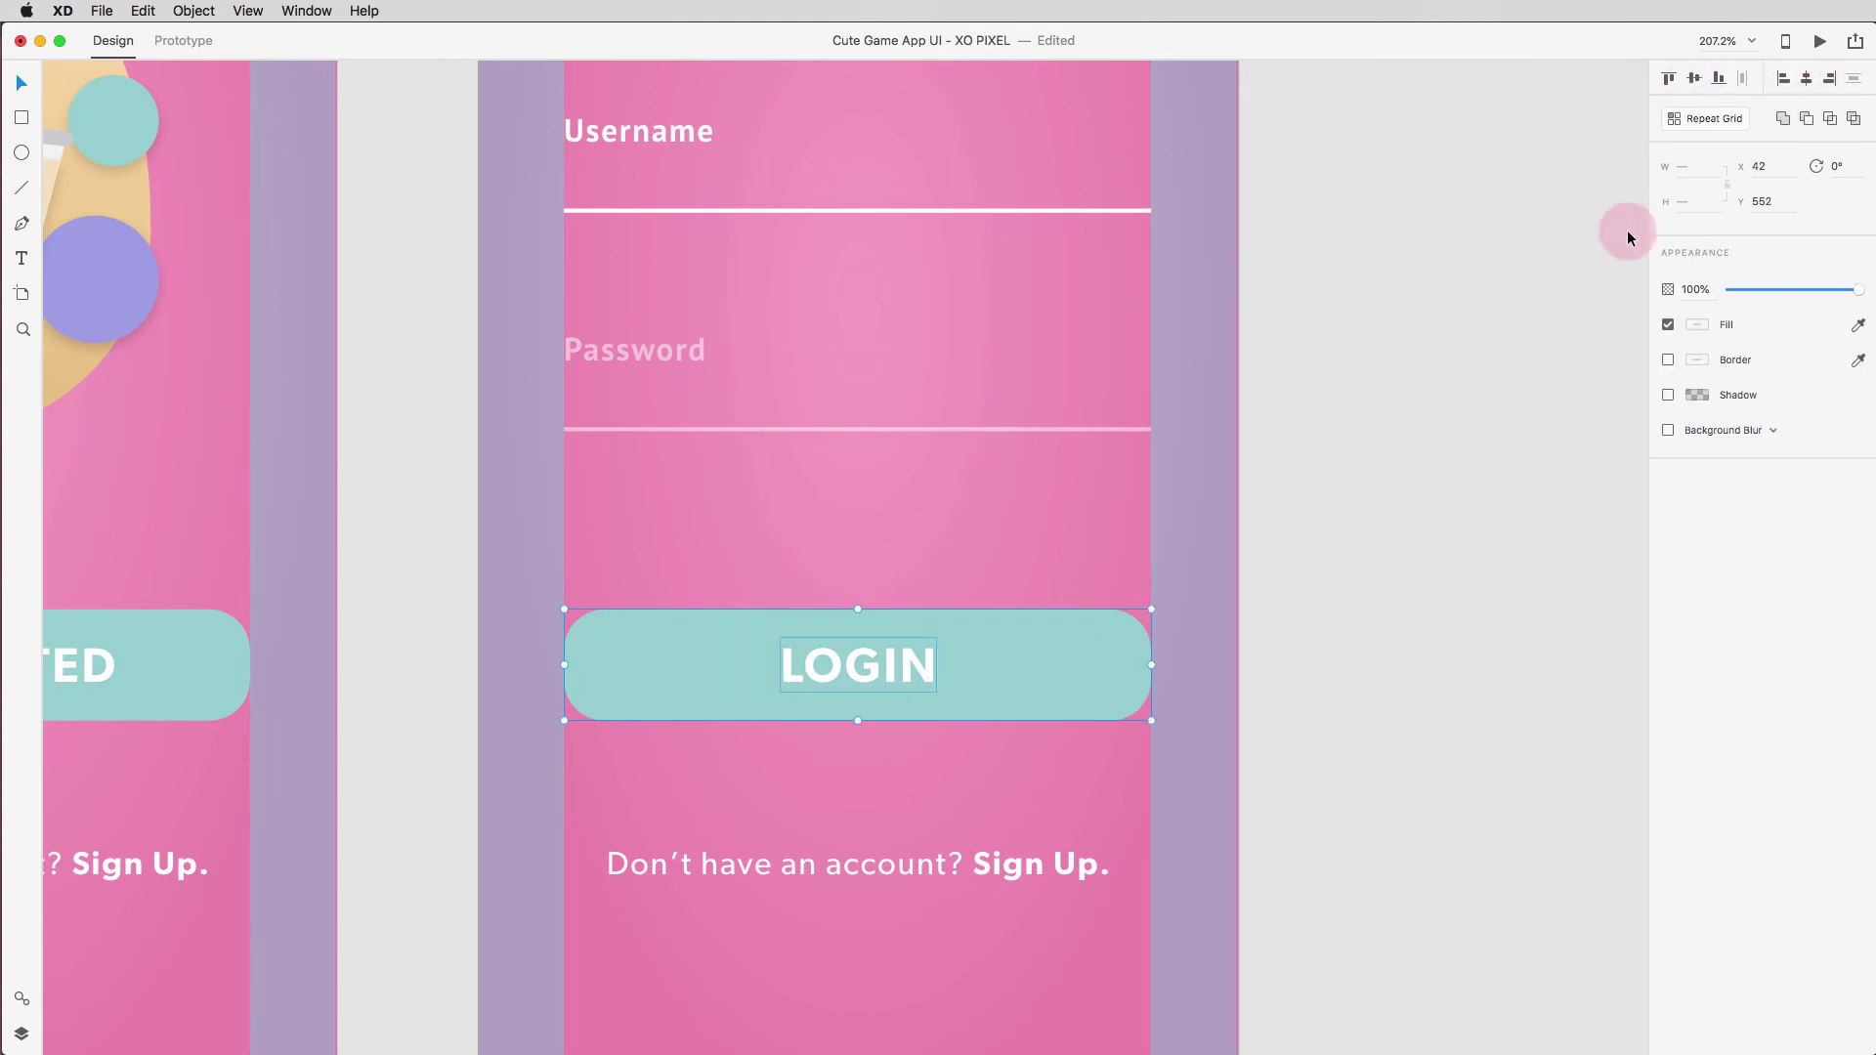
click(1486, 379)
key(super+0)
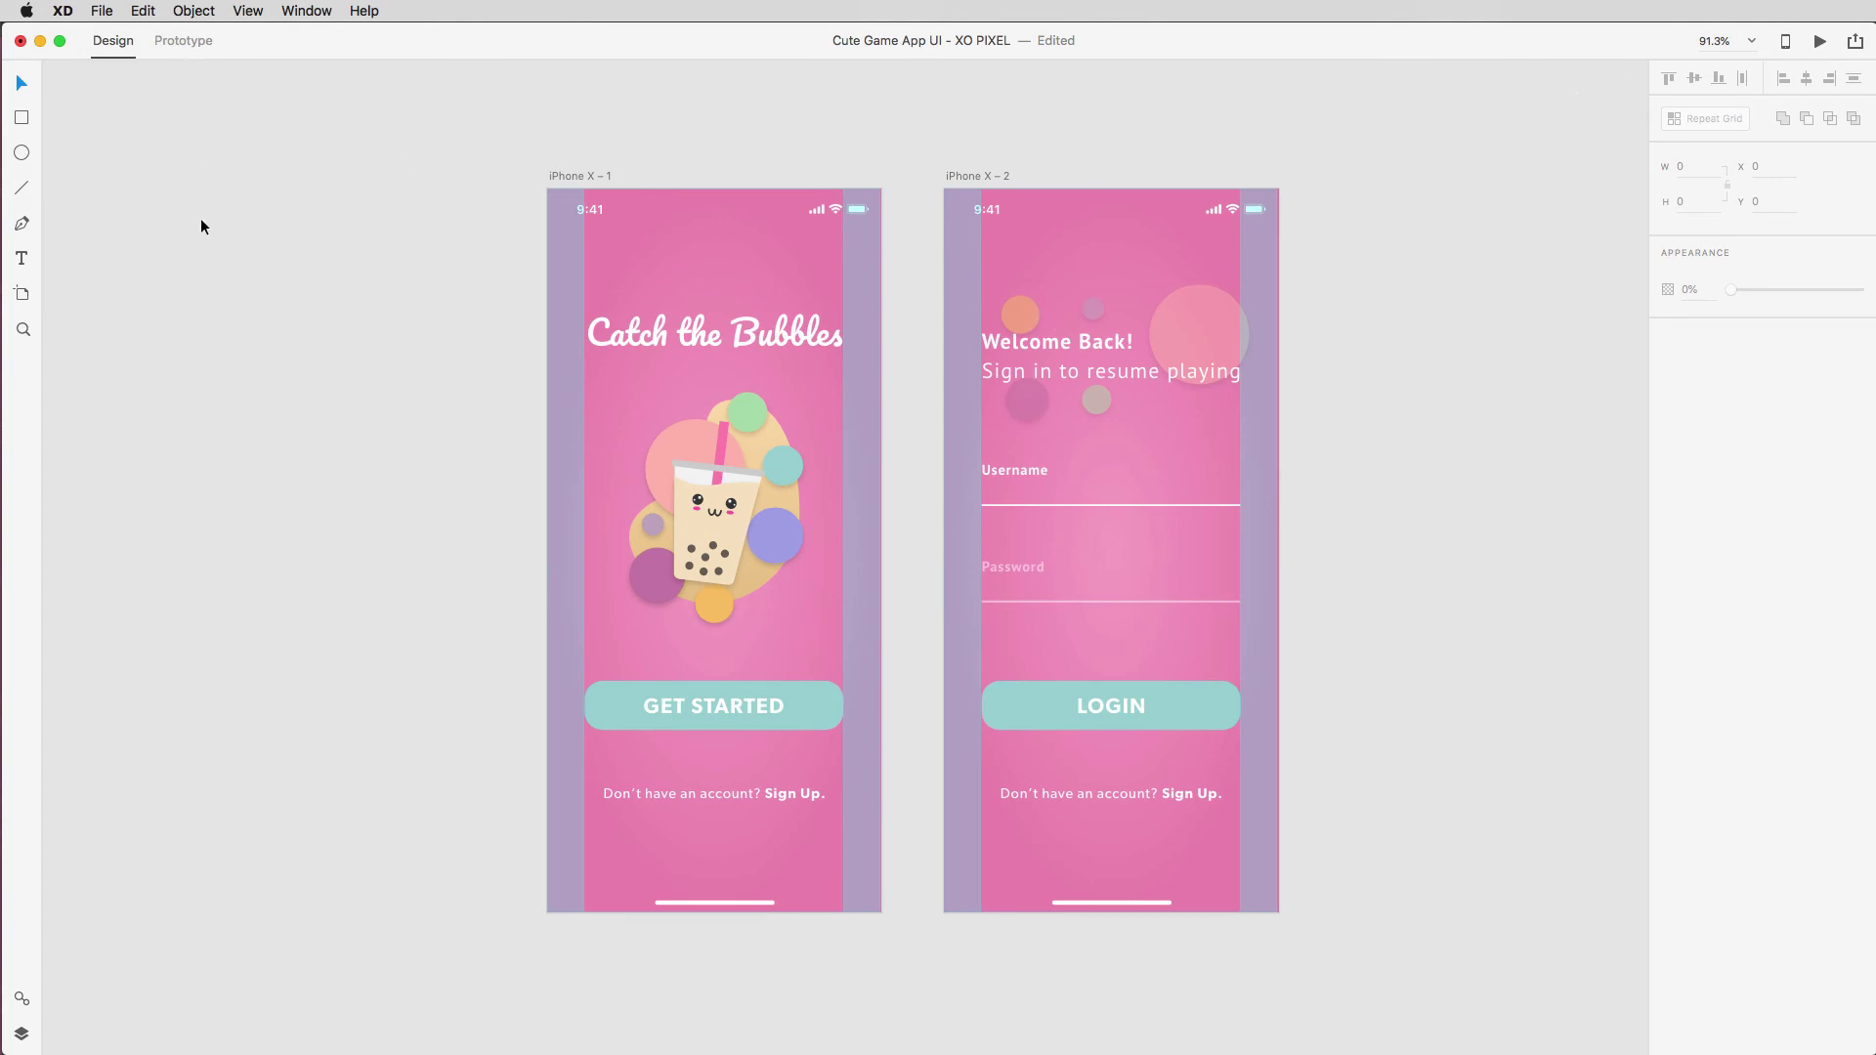
Zoom in on both screens side by side and switch to Prototype mode.
key(super+equal)
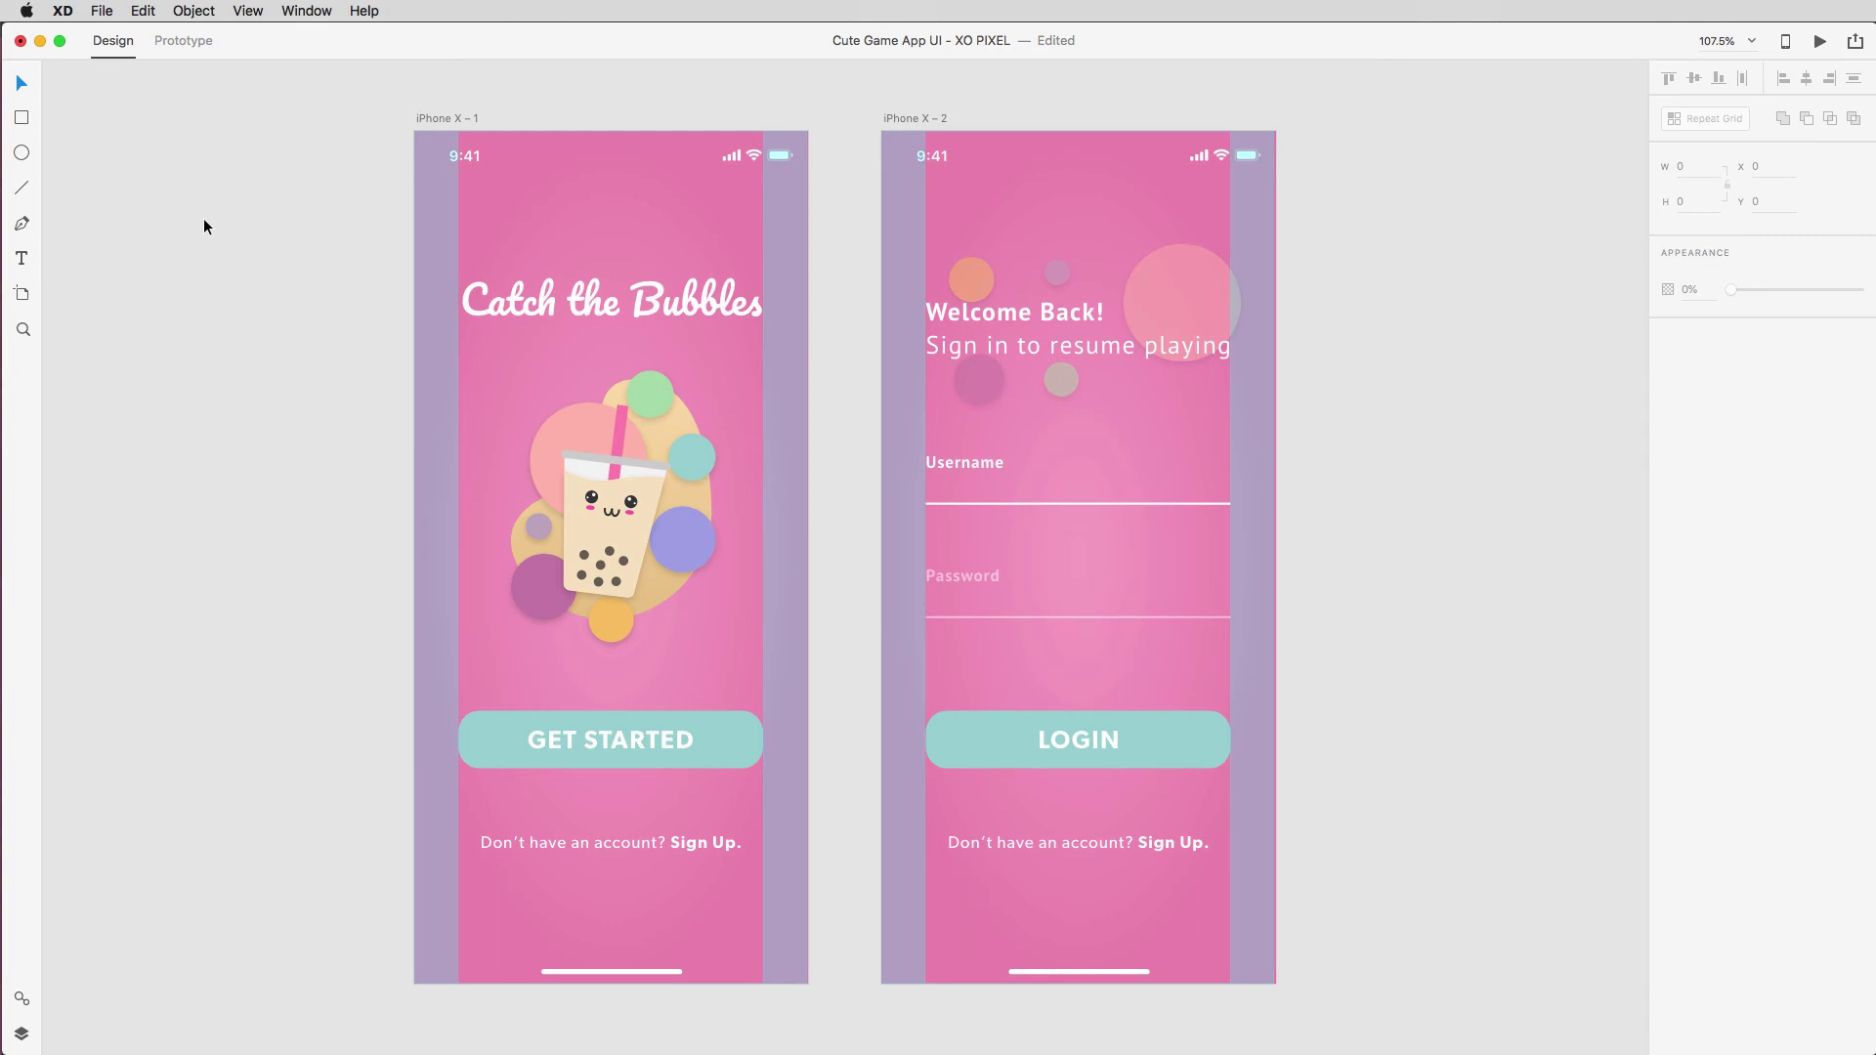
click(201, 34)
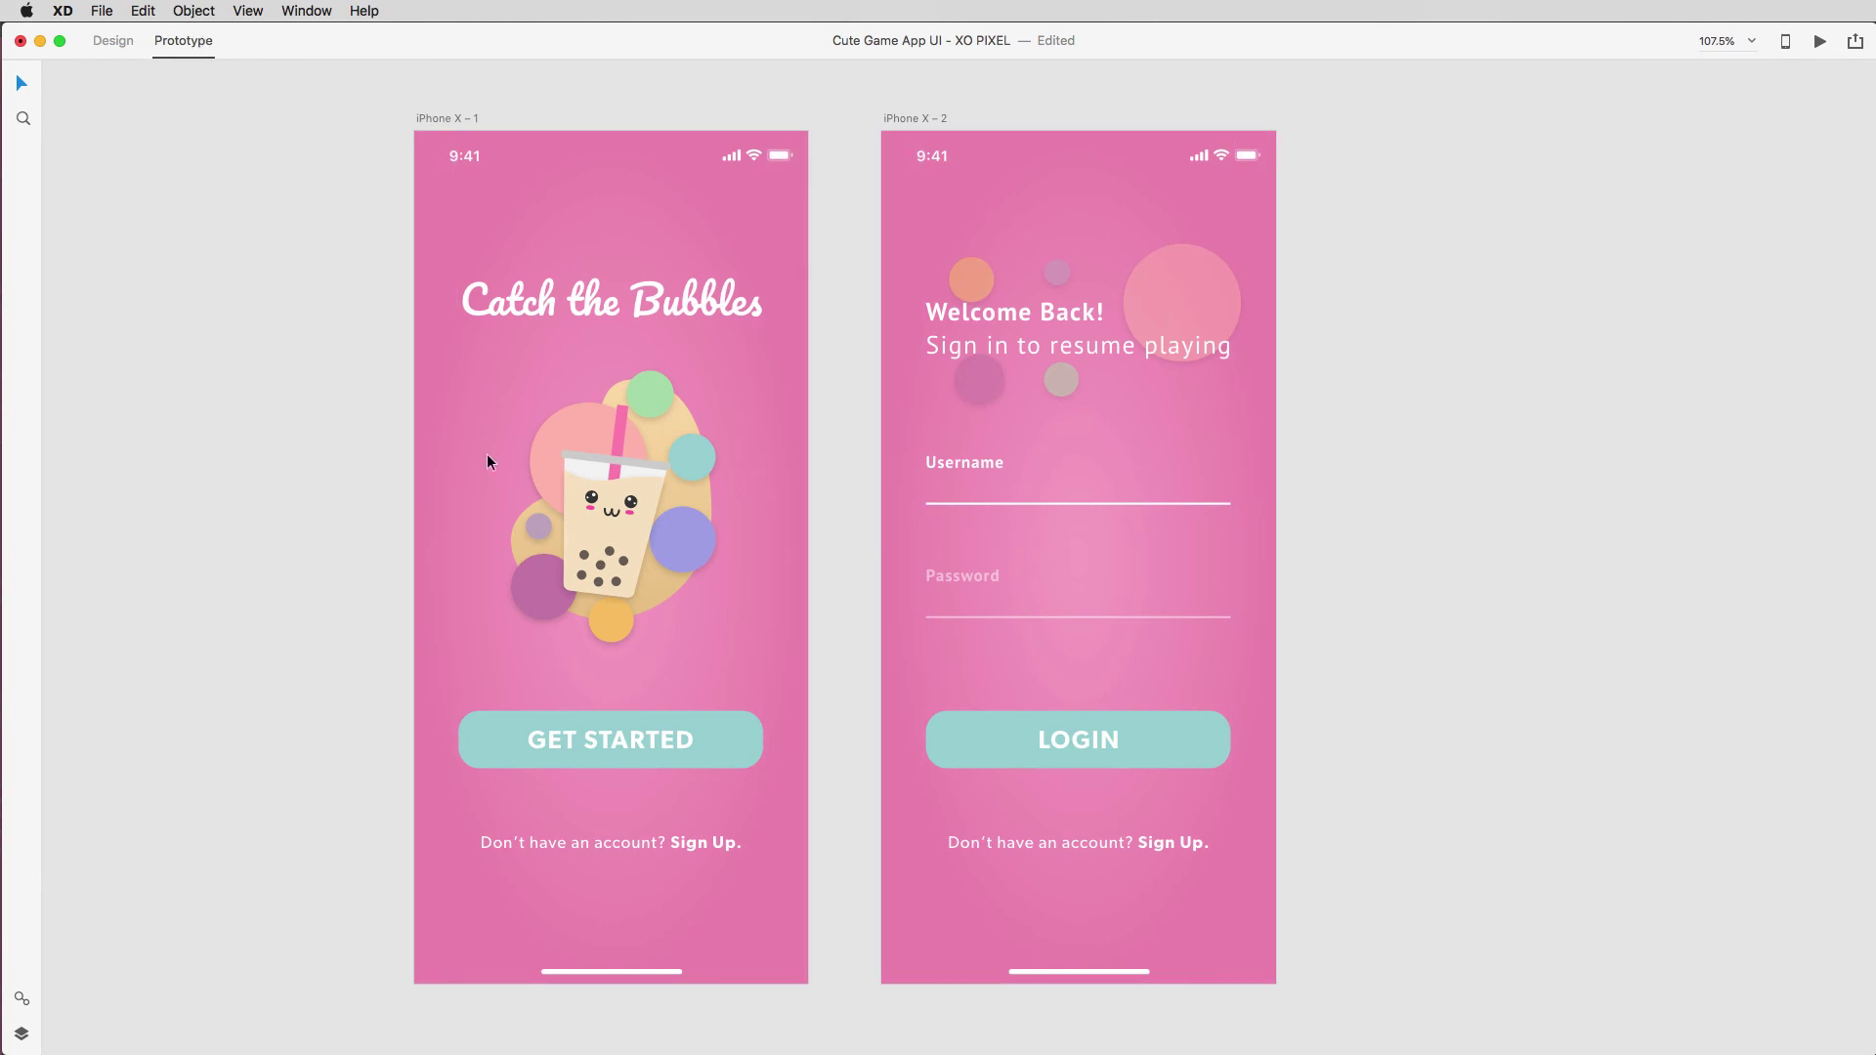
Link GET STARTED to iPhone X – 2 with a 0.2 s Push Left transition.
click(730, 738)
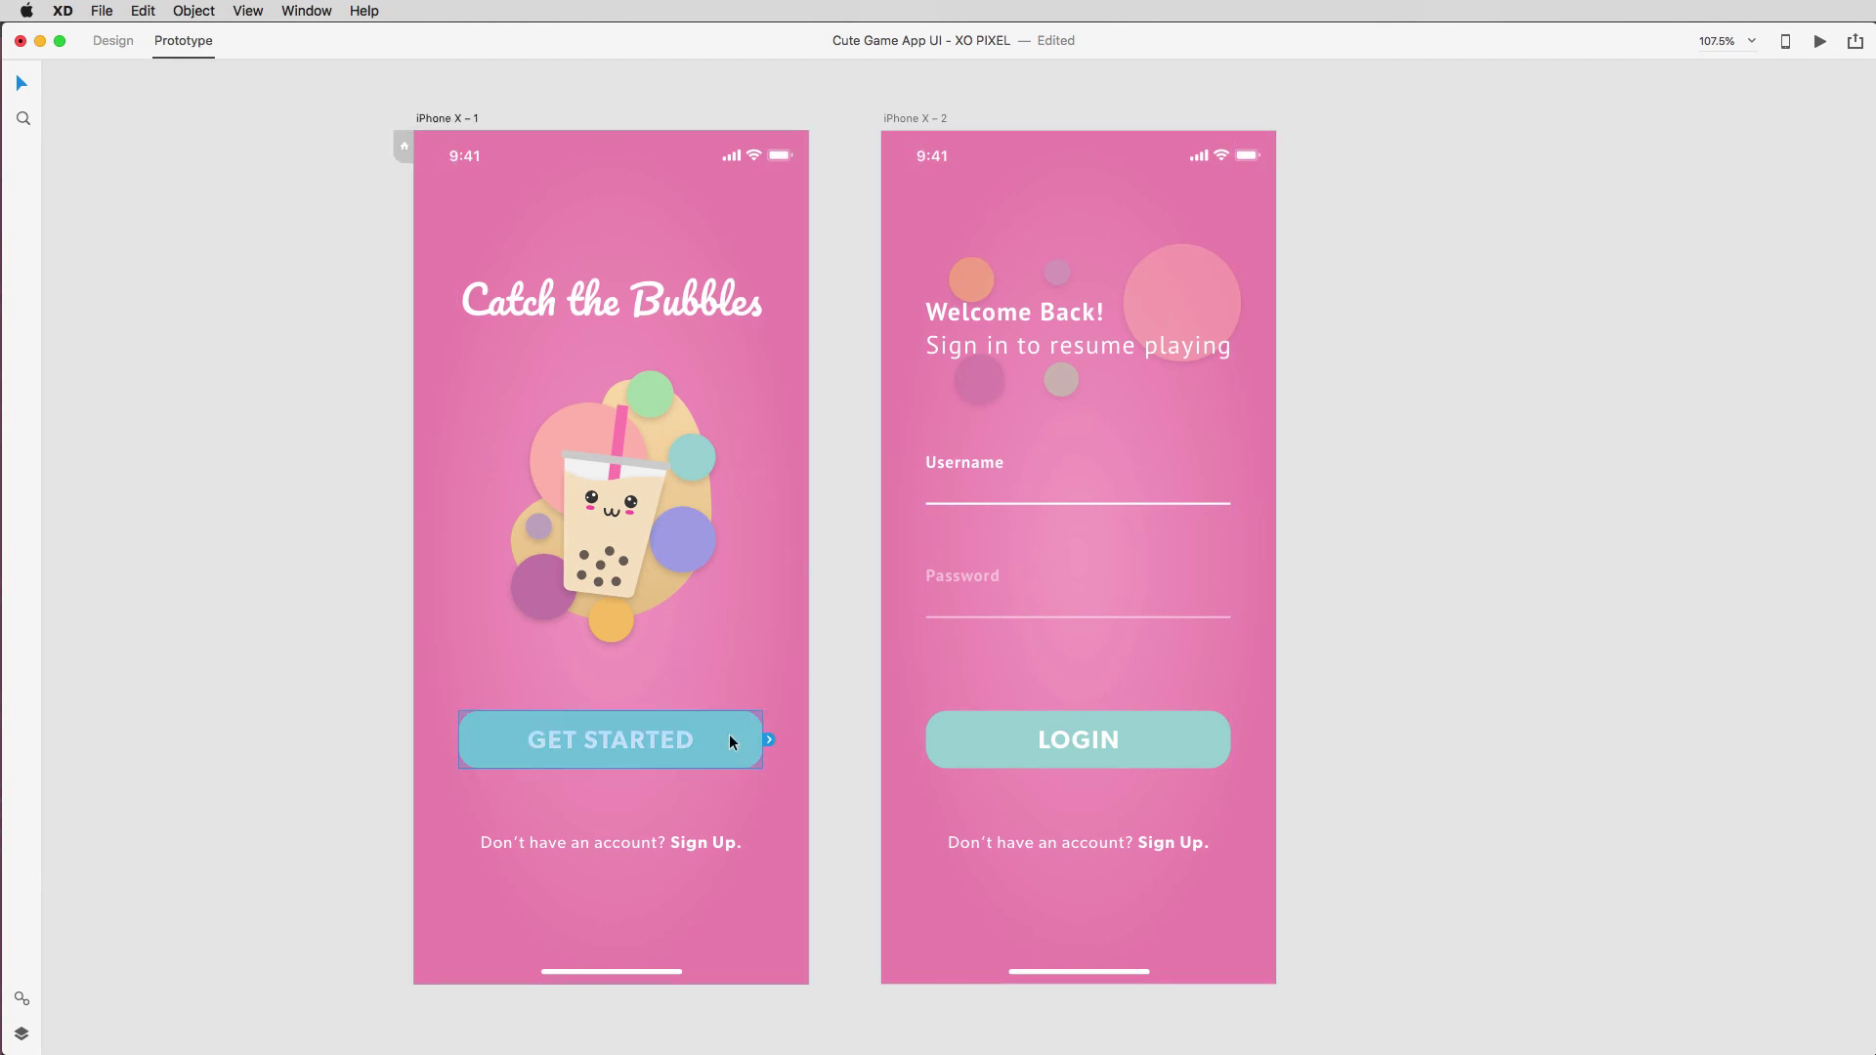
drag(770, 739, 932, 682)
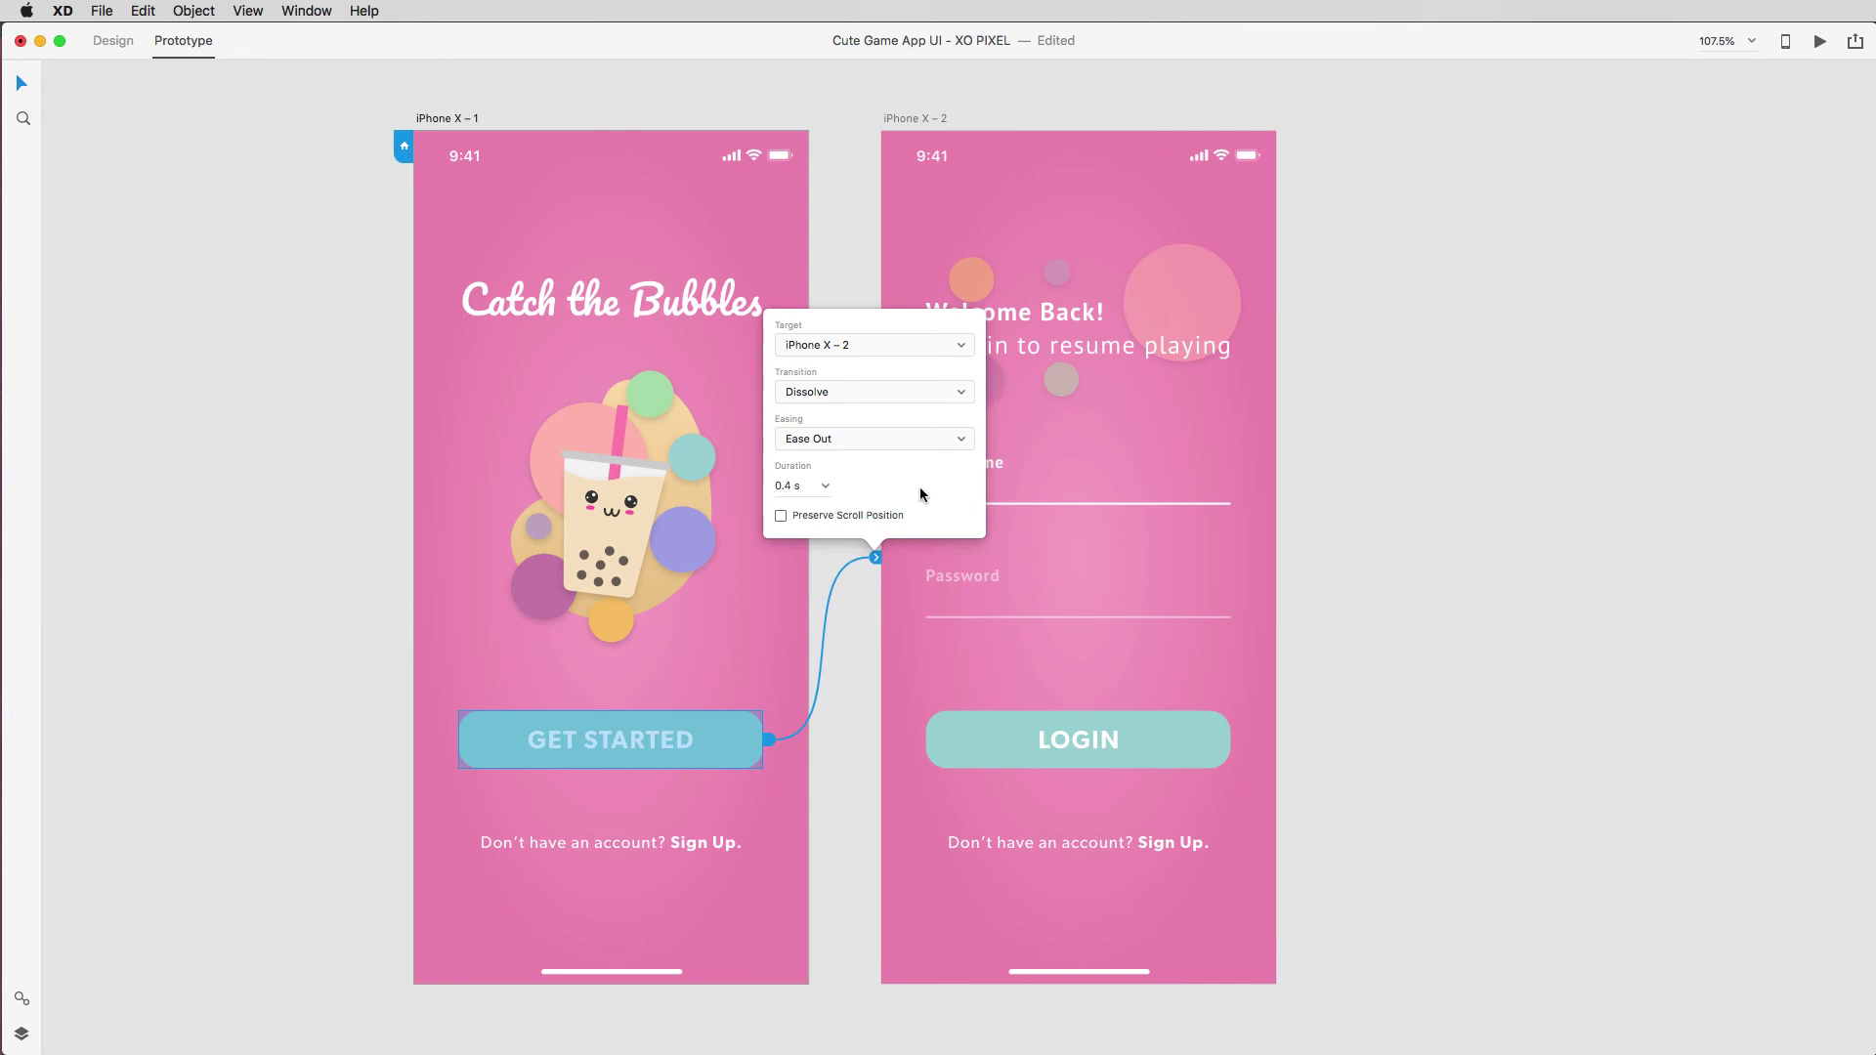
click(931, 391)
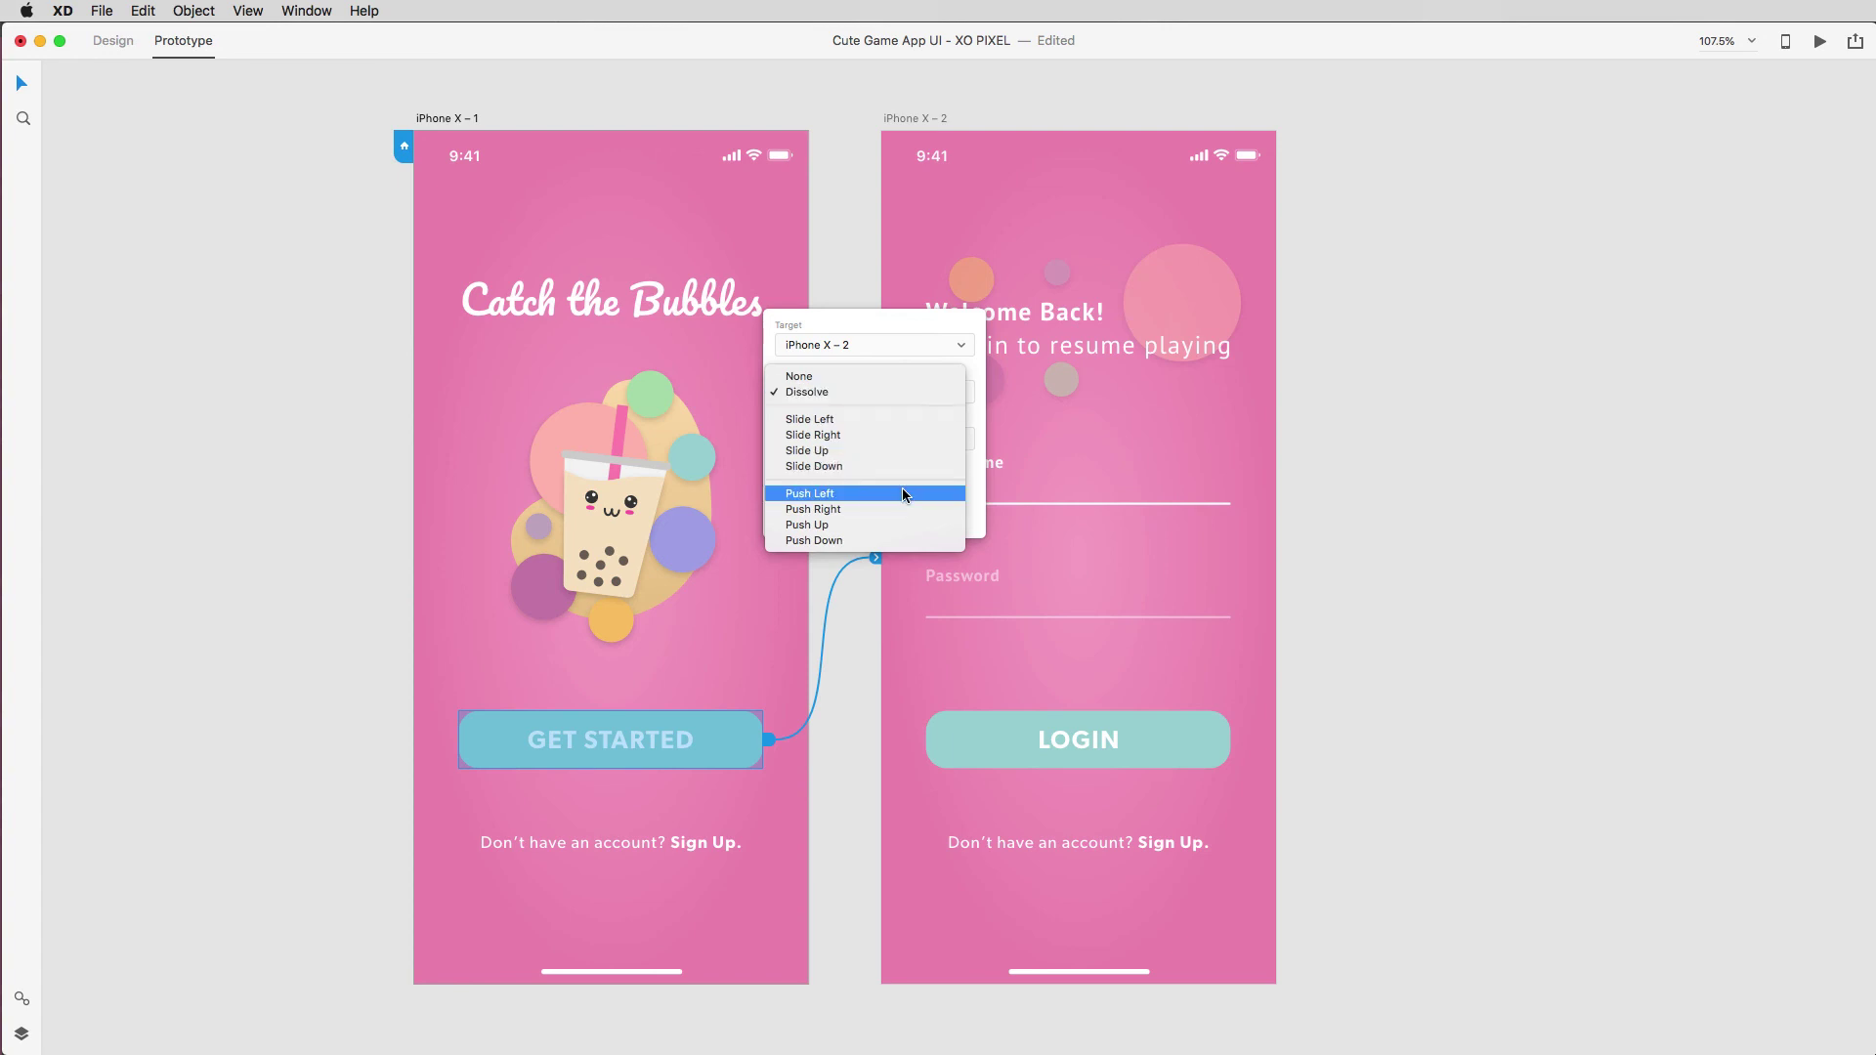
click(903, 494)
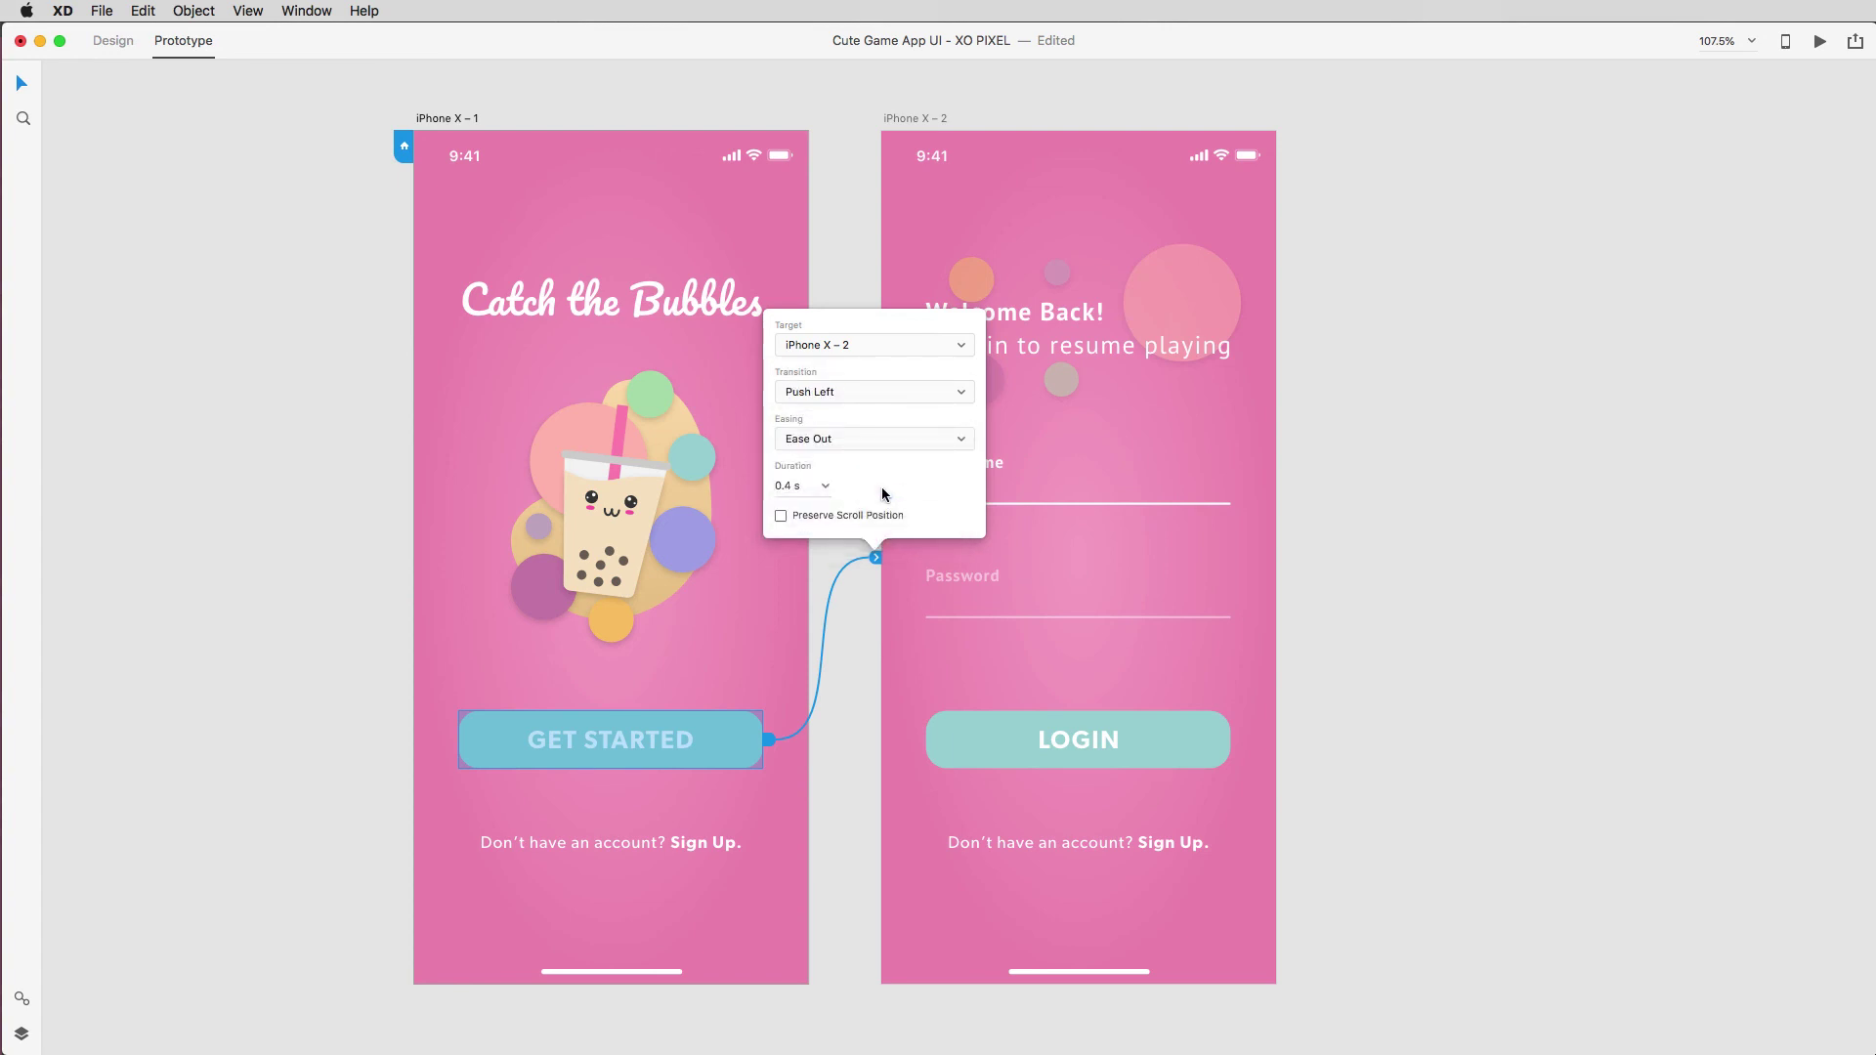
click(826, 486)
click(811, 511)
click(855, 625)
Run Desktop Preview and test GET STARTED's transition to the Welcome Back! login screen twice.
click(1819, 42)
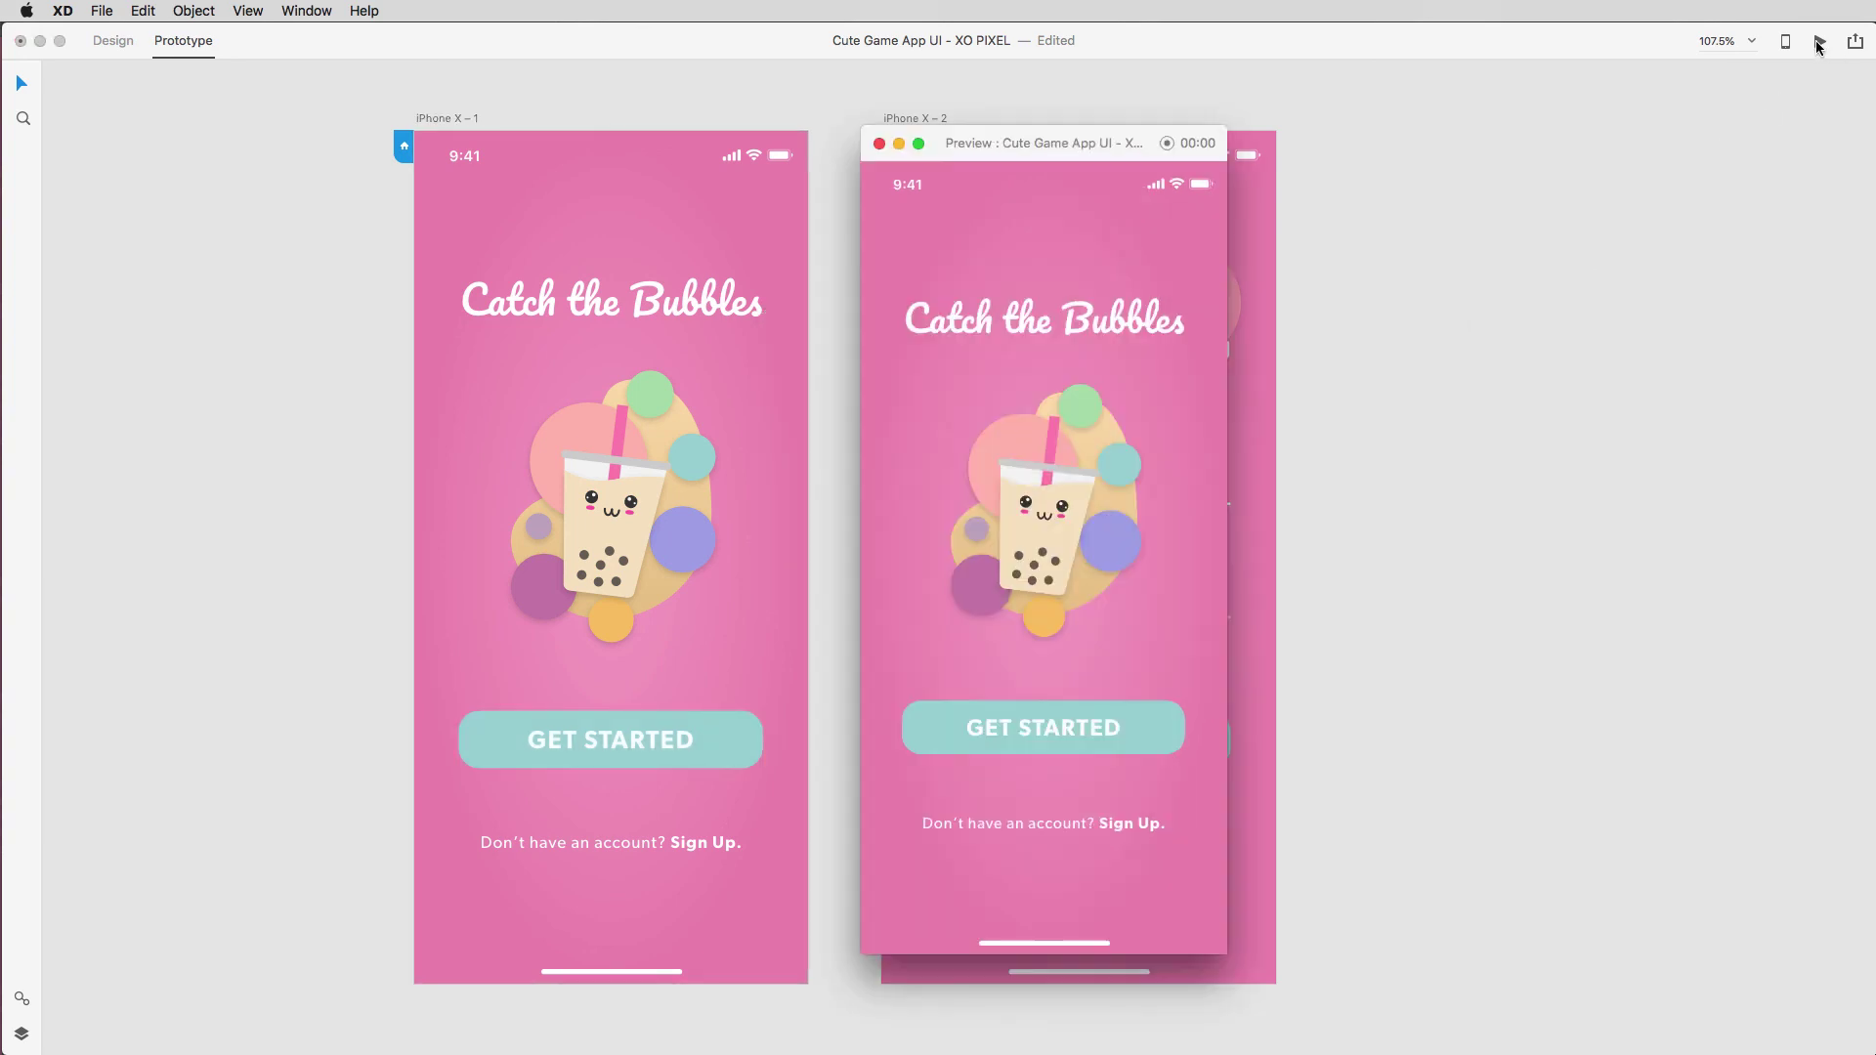
click(1136, 729)
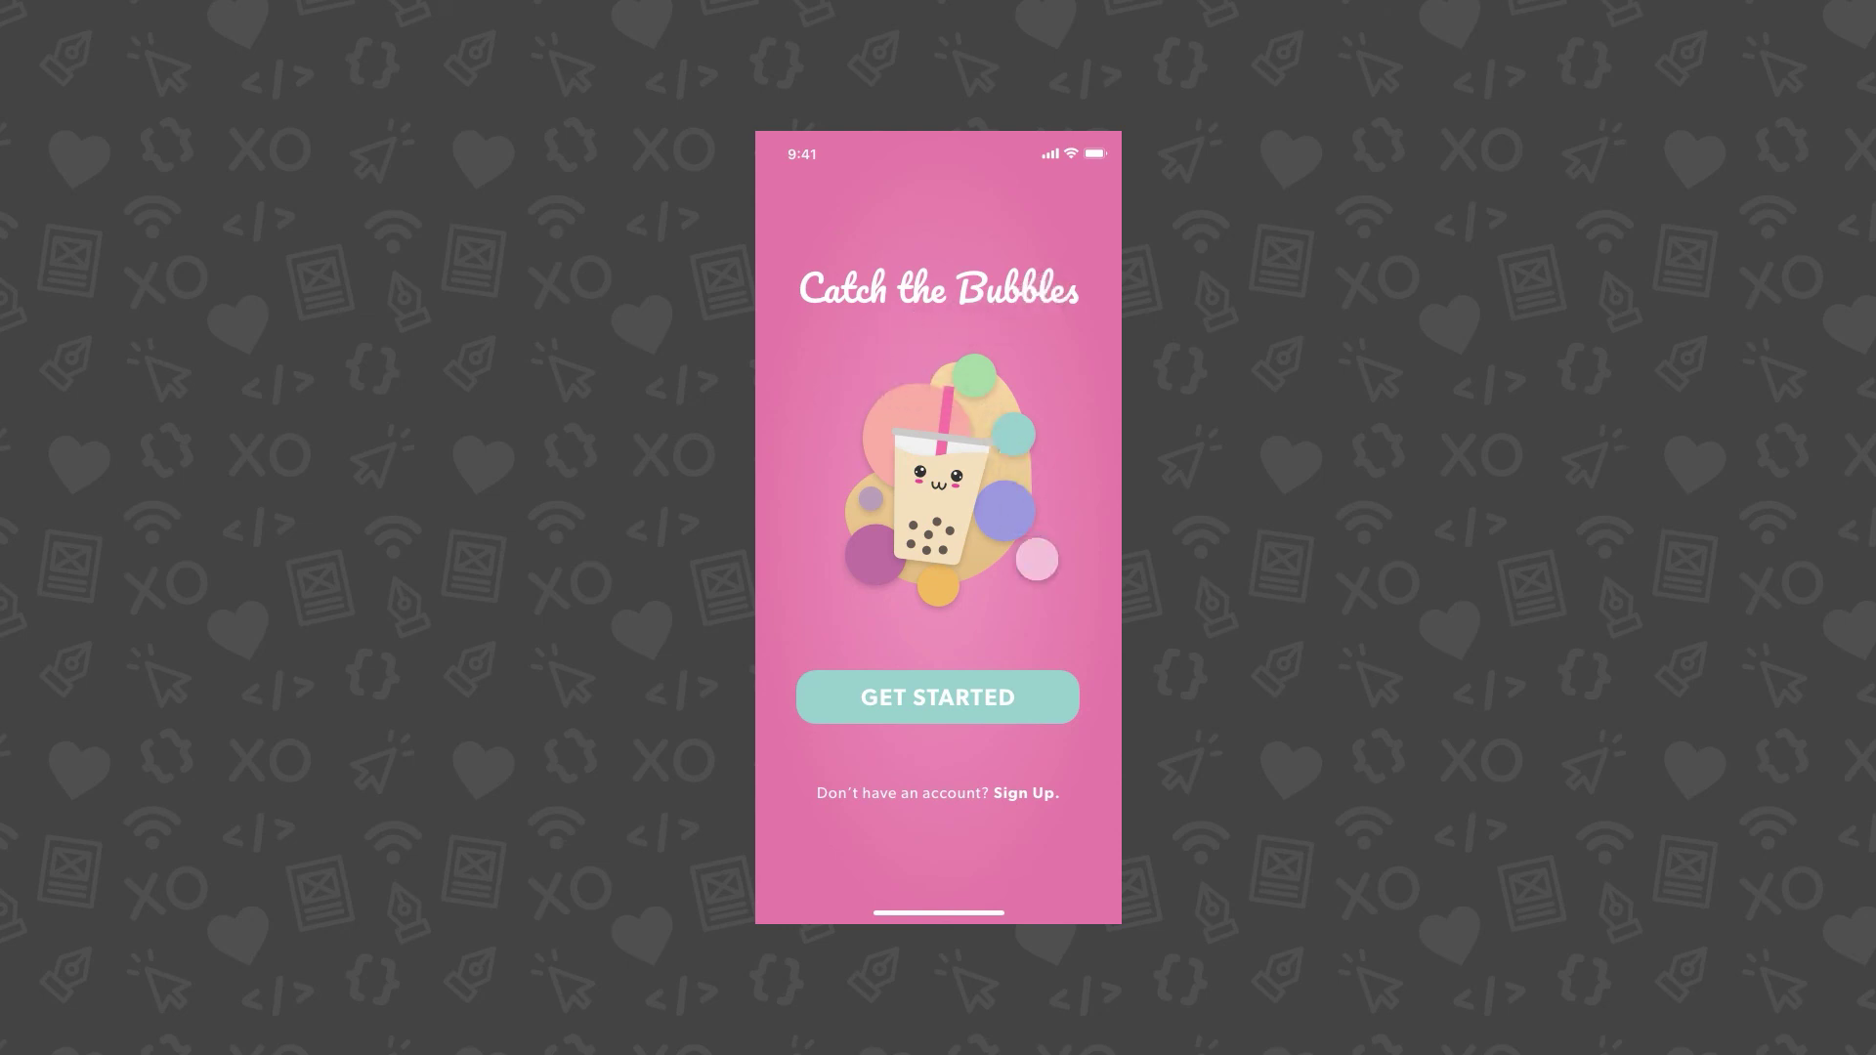
click(973, 694)
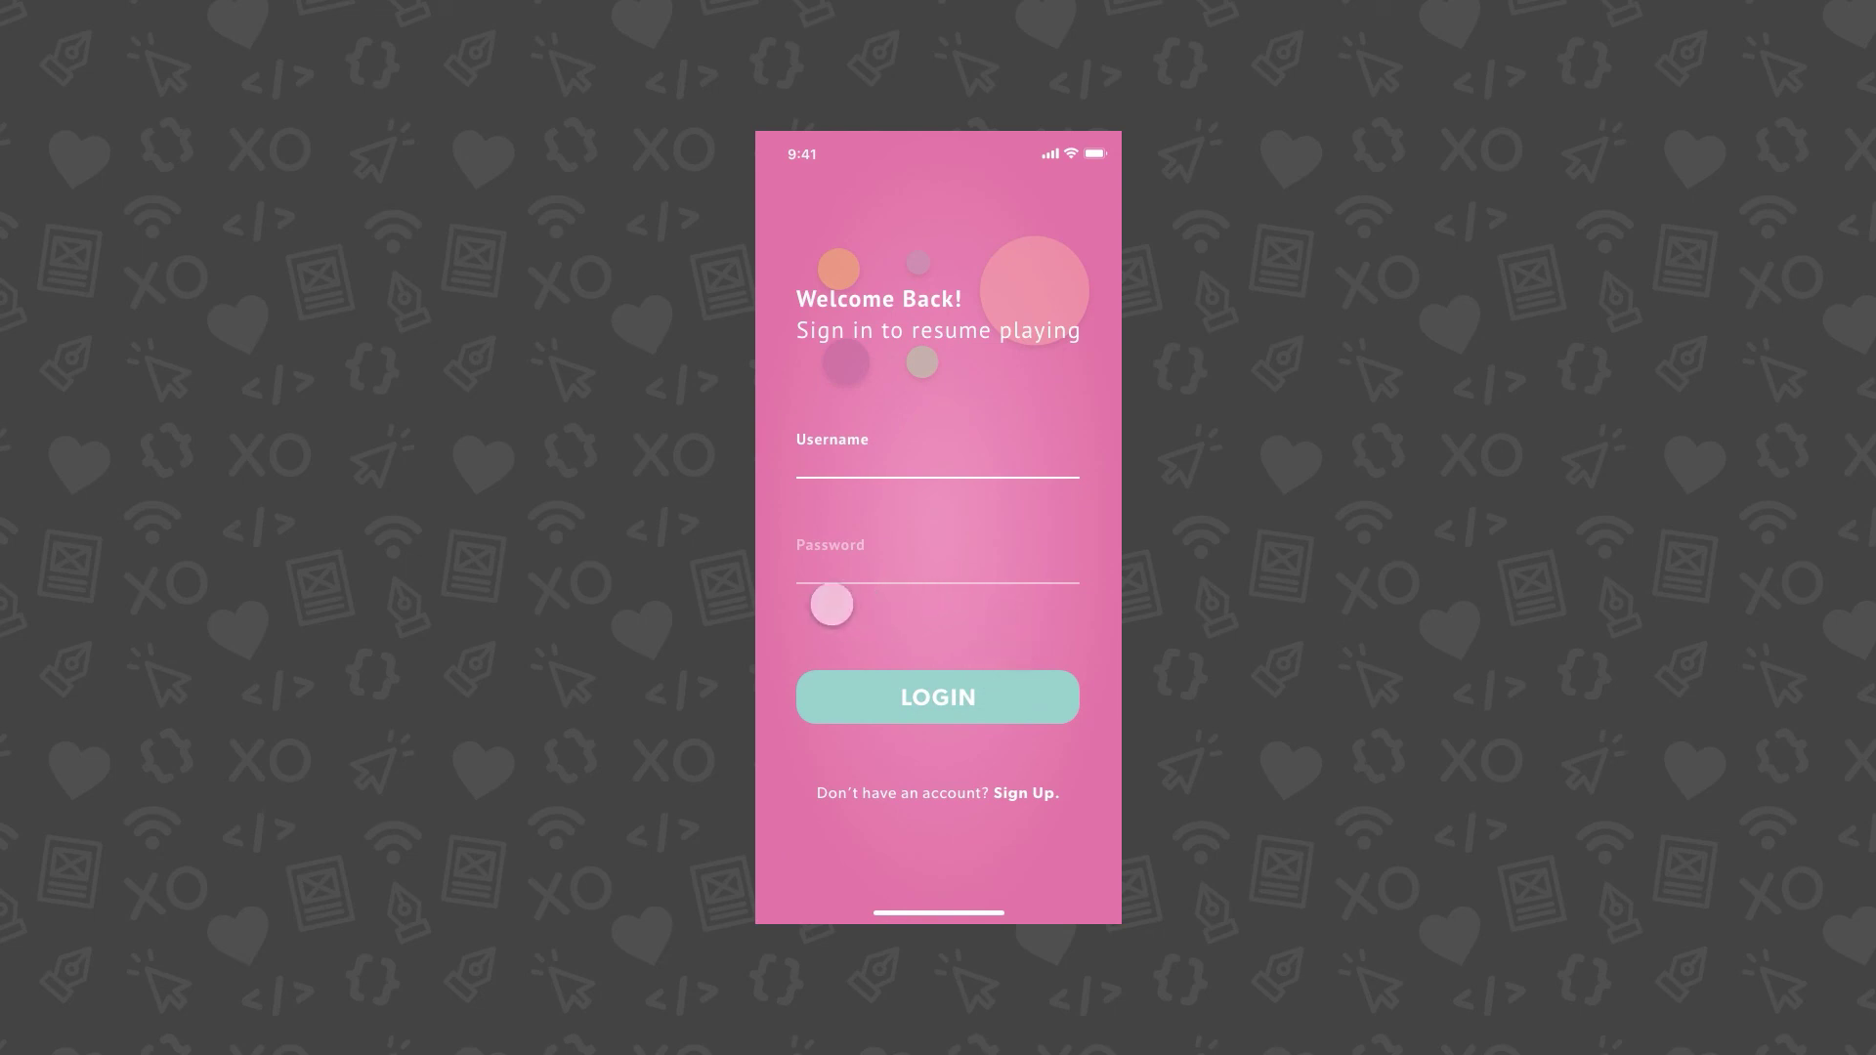